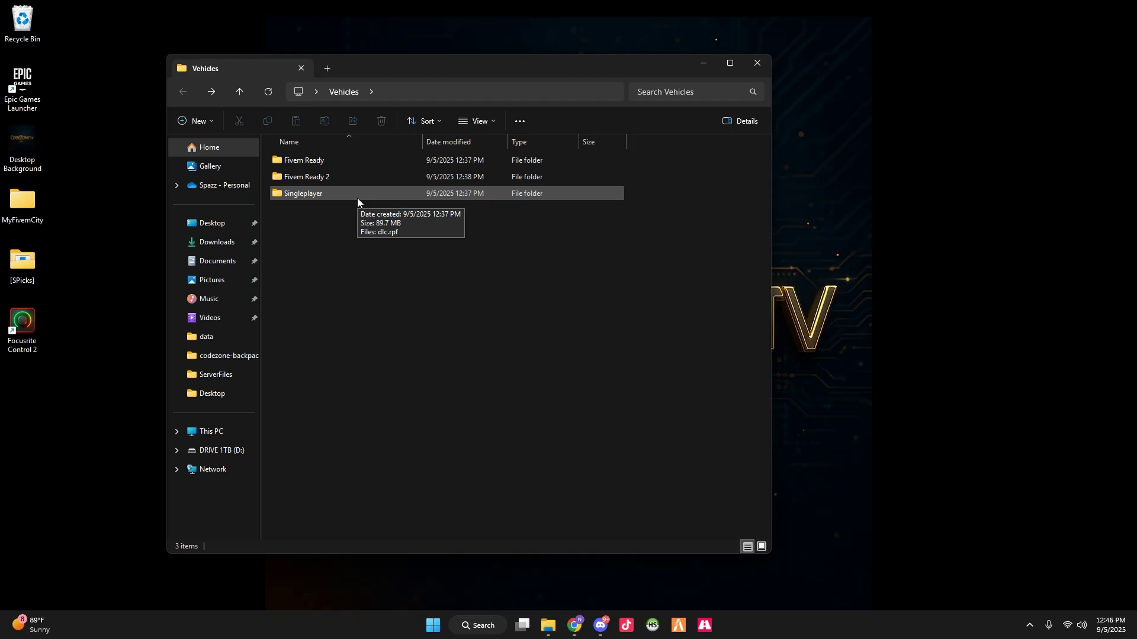
Inspect the 19Raptor resource's contents inside the Fivem Ready folder, and return to the Vehicles folder
double_click(341, 160)
double_click(341, 159)
drag(398, 284, 338, 255)
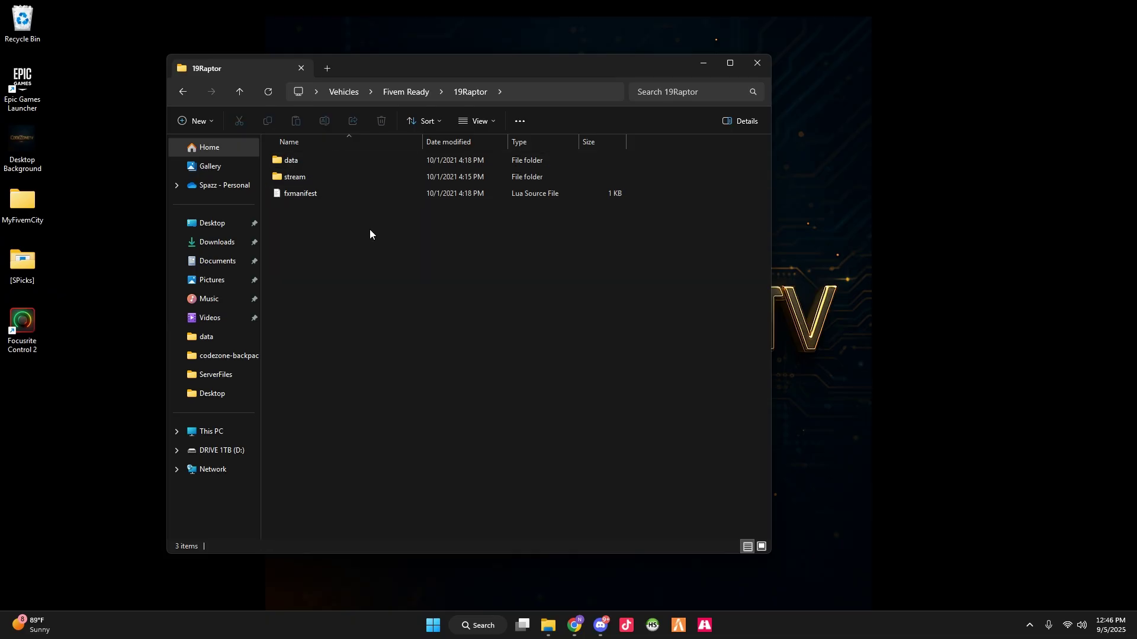
key(alt+Up)
key(alt+Up)
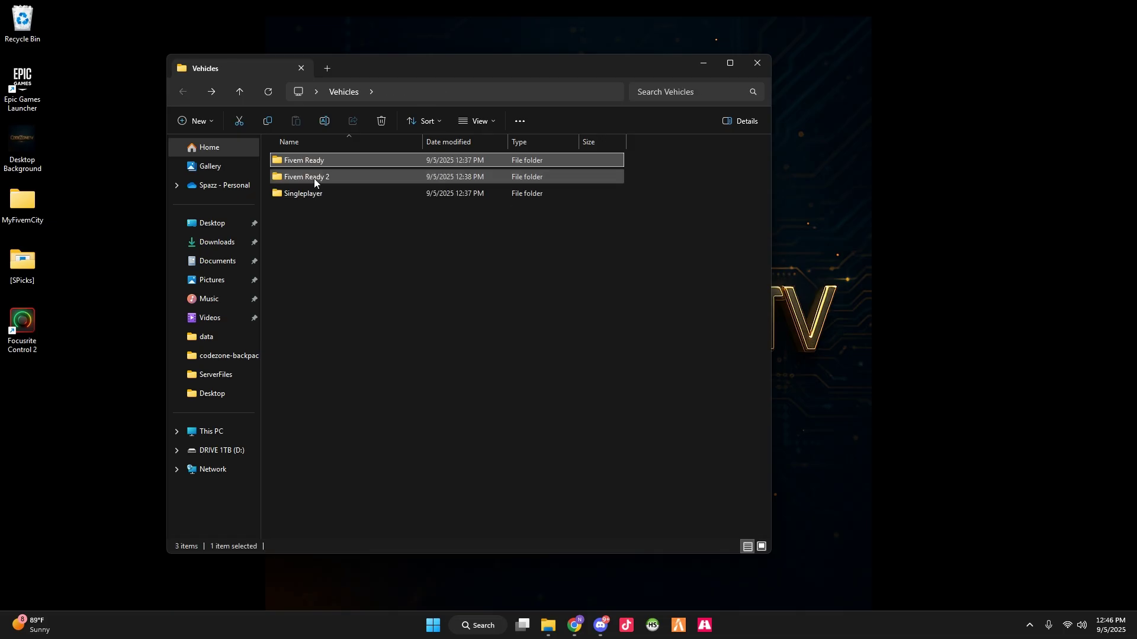
Inspect the r820 resource in the Fivem Ready 2 folder, including its __resource file, and return to the Vehicles folder
double_click(314, 177)
double_click(316, 162)
drag(337, 299, 315, 196)
click(343, 177)
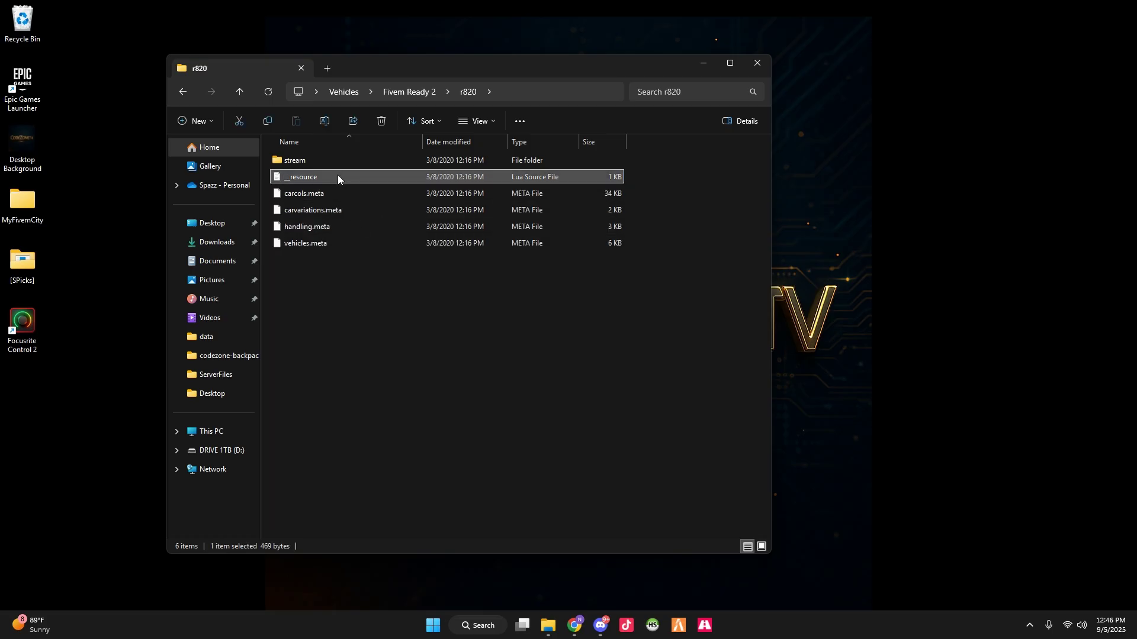
key(alt+Up)
key(alt+Up)
Compare the 19Raptor resource in Fivem Ready with the contents of the Singleplayer folder
double_click(307, 159)
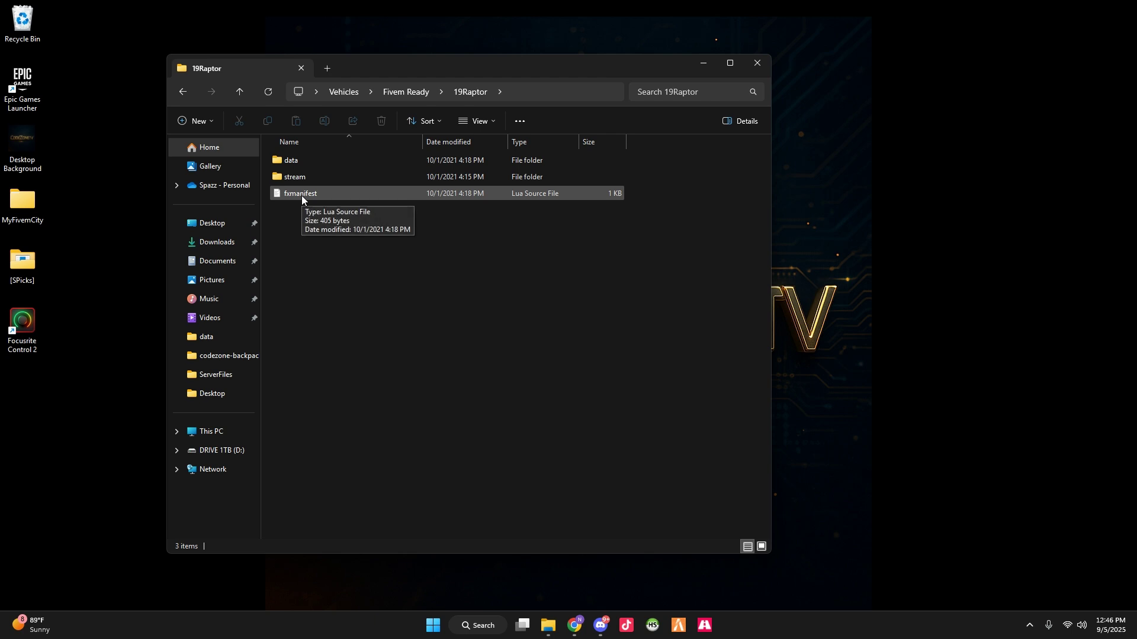
key(alt+Left)
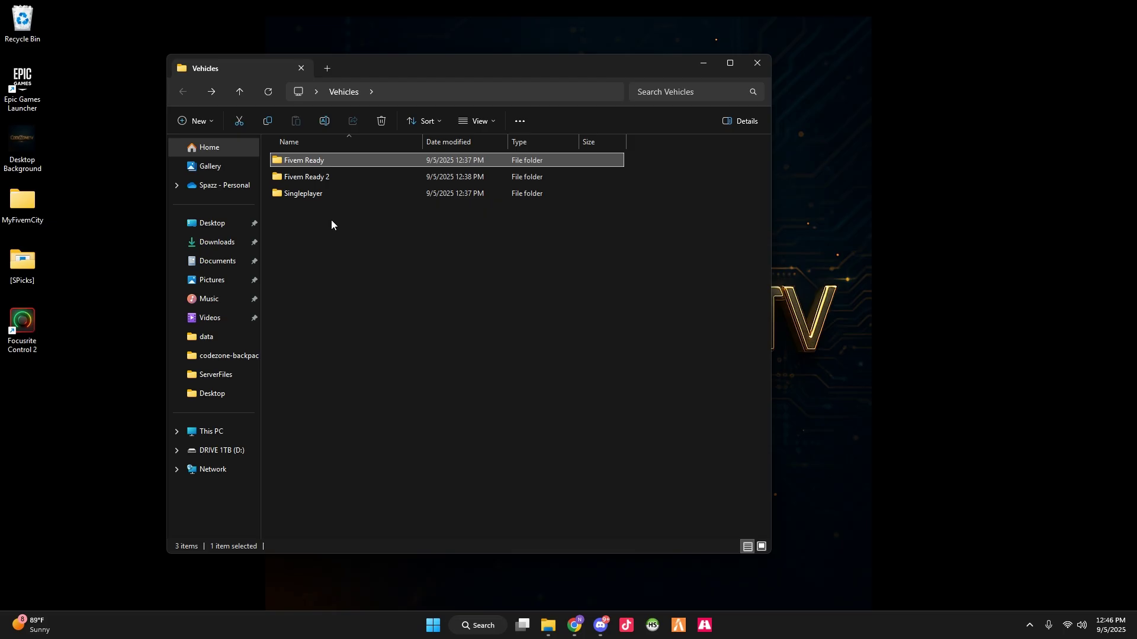
double_click(312, 194)
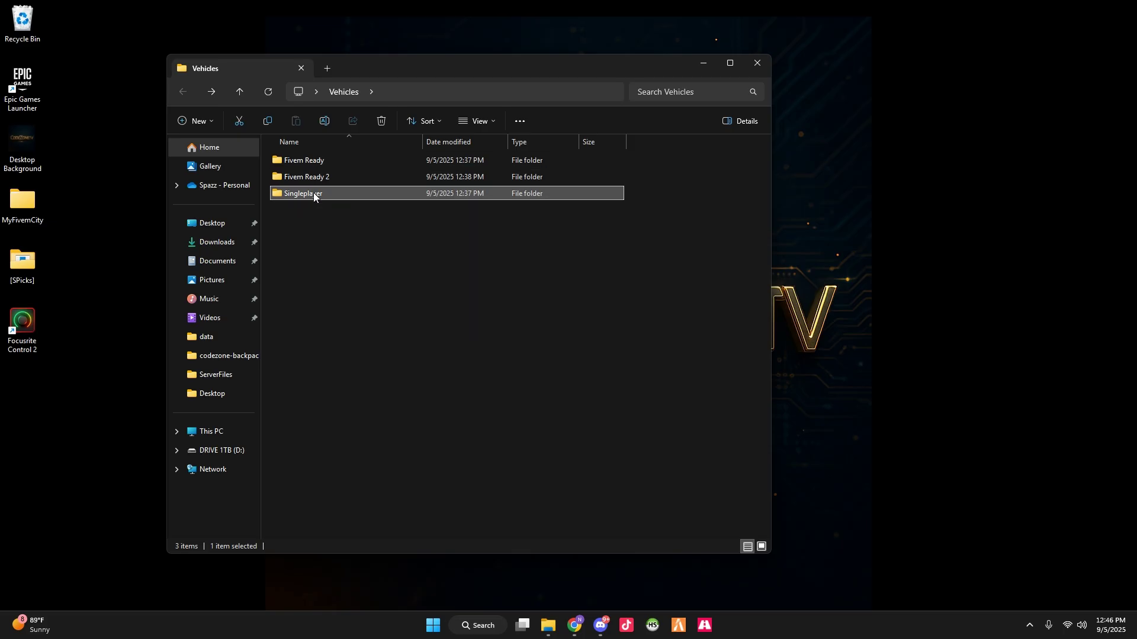
click(308, 162)
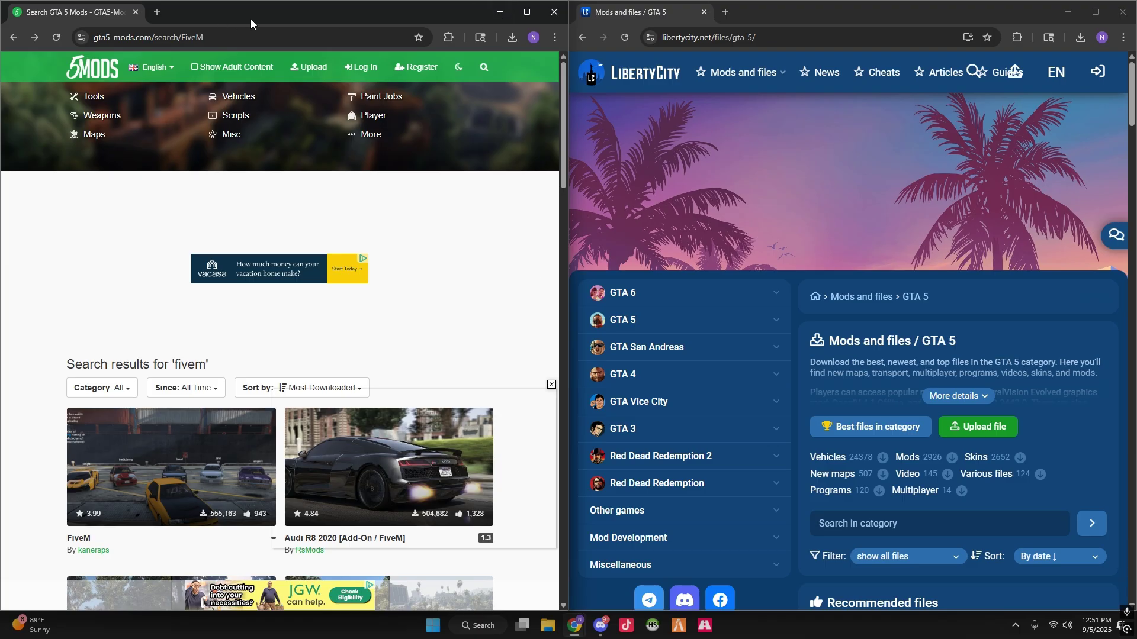
In the maximized GTA5-Mods browser window, go to the vehicle mods and search the site for "FiveM"
click(528, 15)
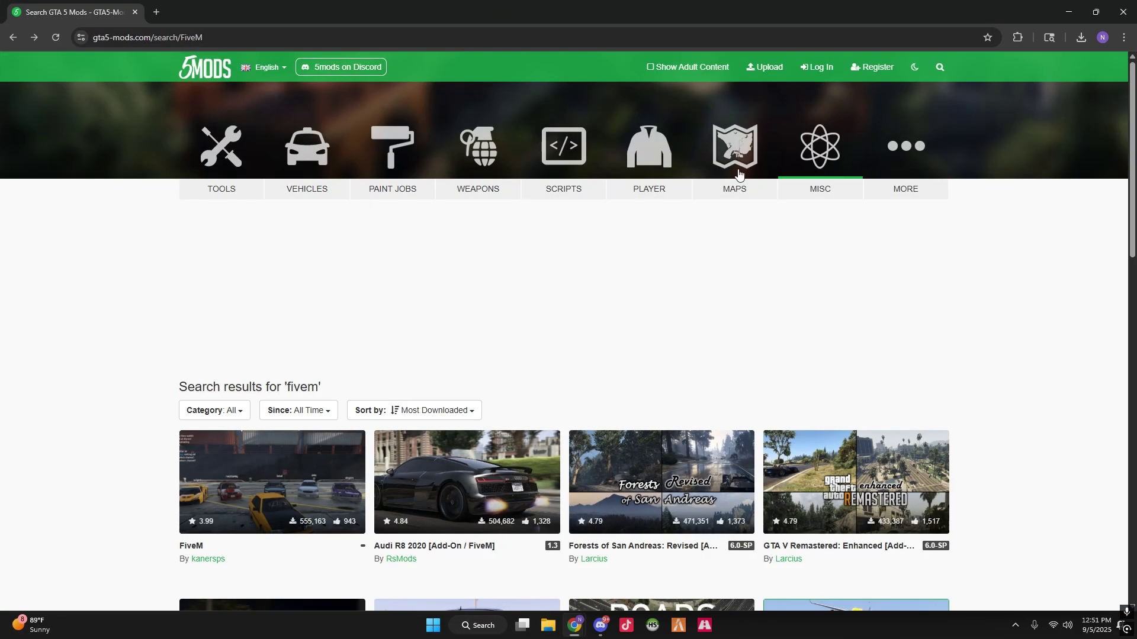
click(316, 196)
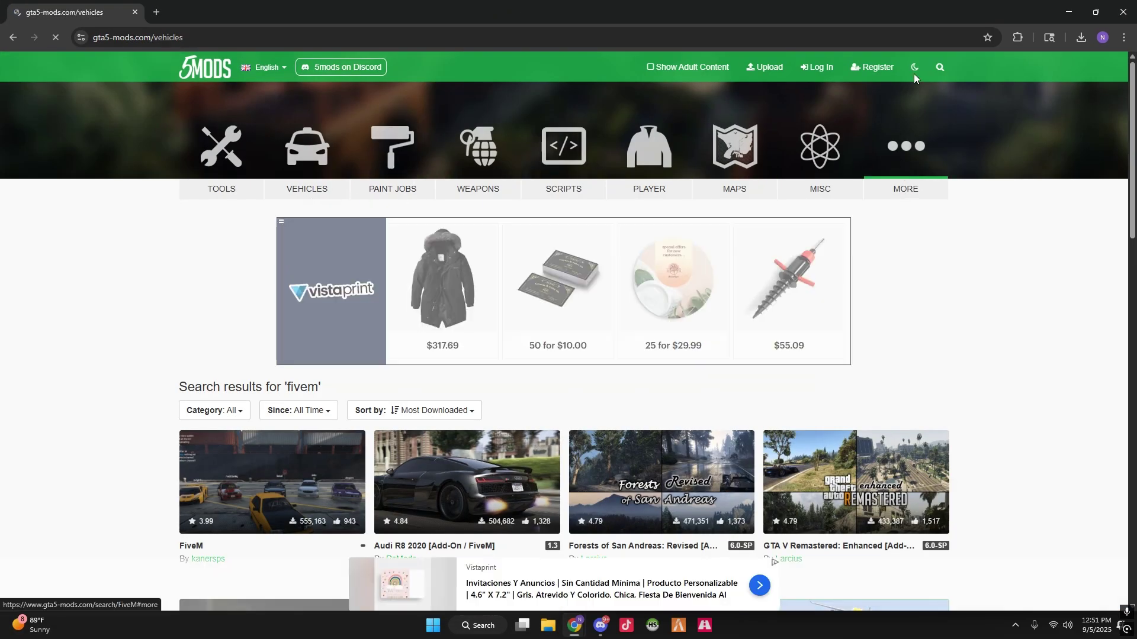
click(939, 73)
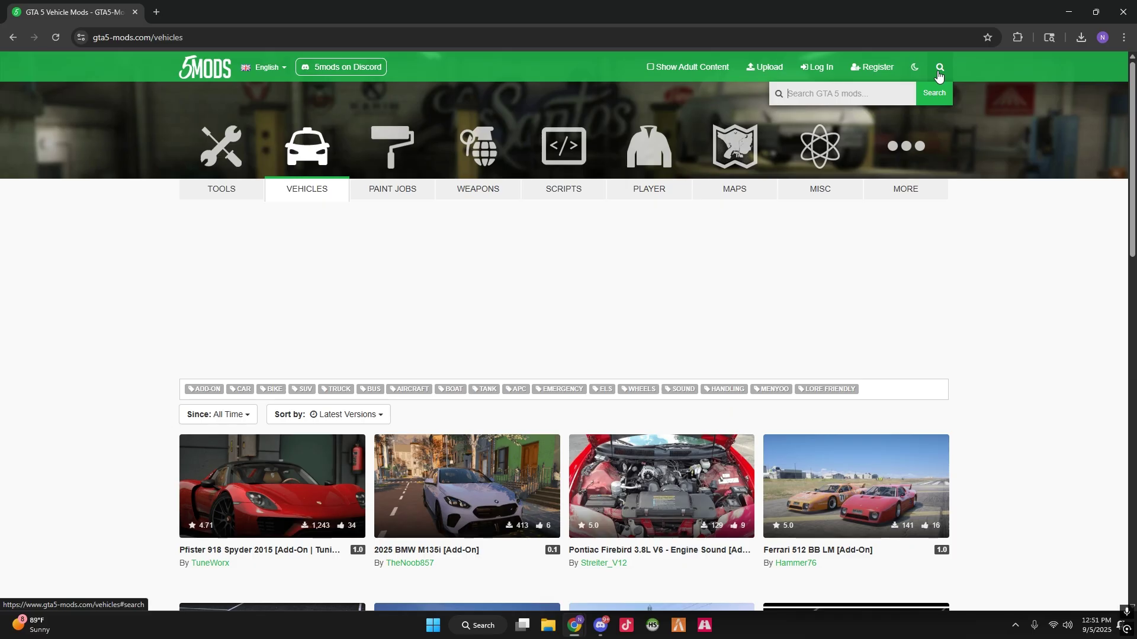
text(FiveM)
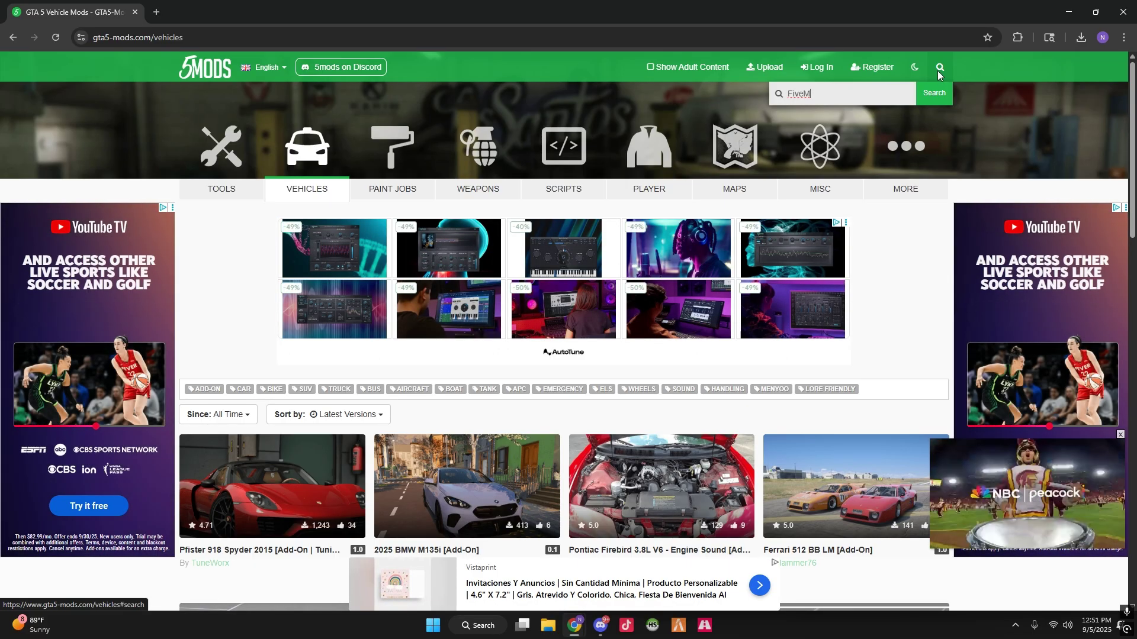
key(Return)
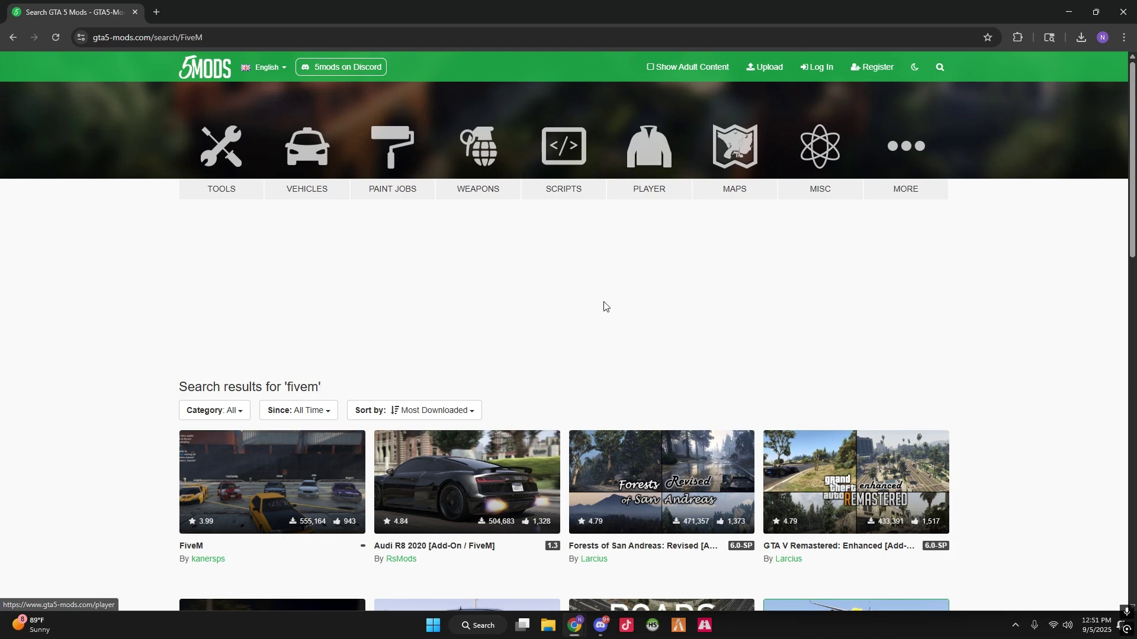
Browse the FiveM search results and open the 2018 Ford F-150 Raptor Crew Cab mod page
scroll(604, 307, down, 3)
scroll(837, 299, down, 3)
scroll(837, 299, down, 10)
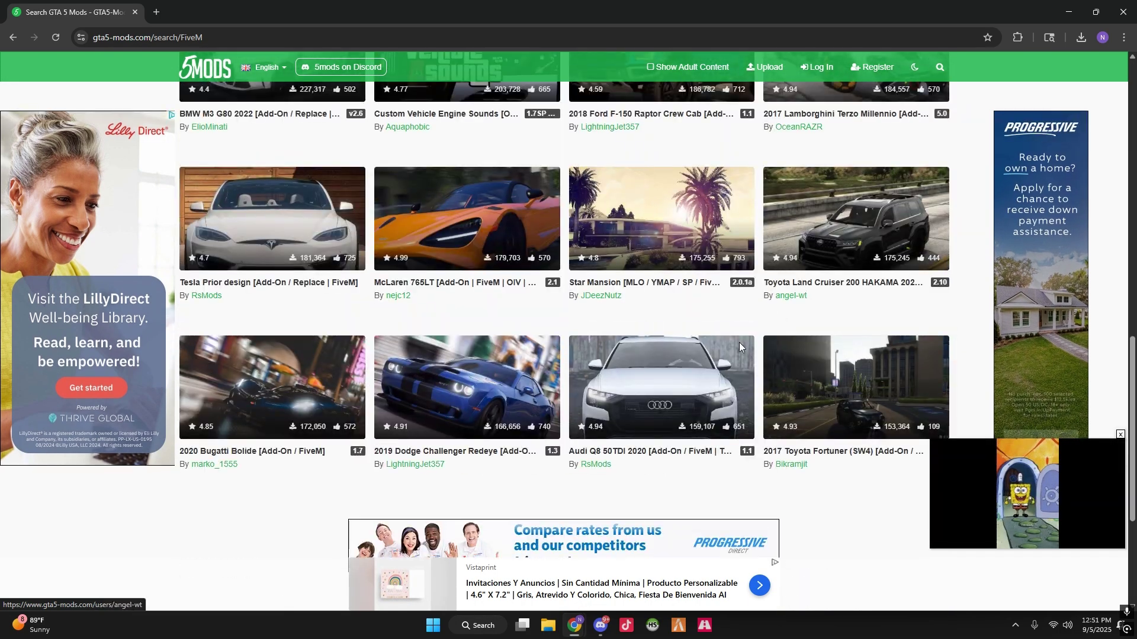
scroll(739, 342, down, 3)
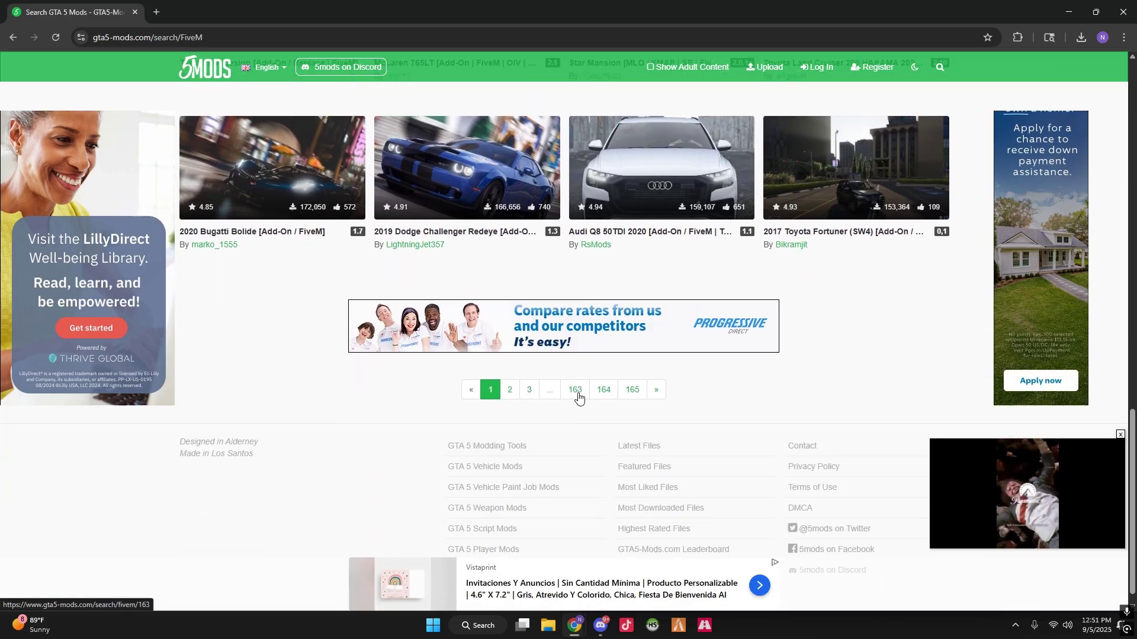
scroll(611, 414, up, 3)
scroll(713, 444, up, 3)
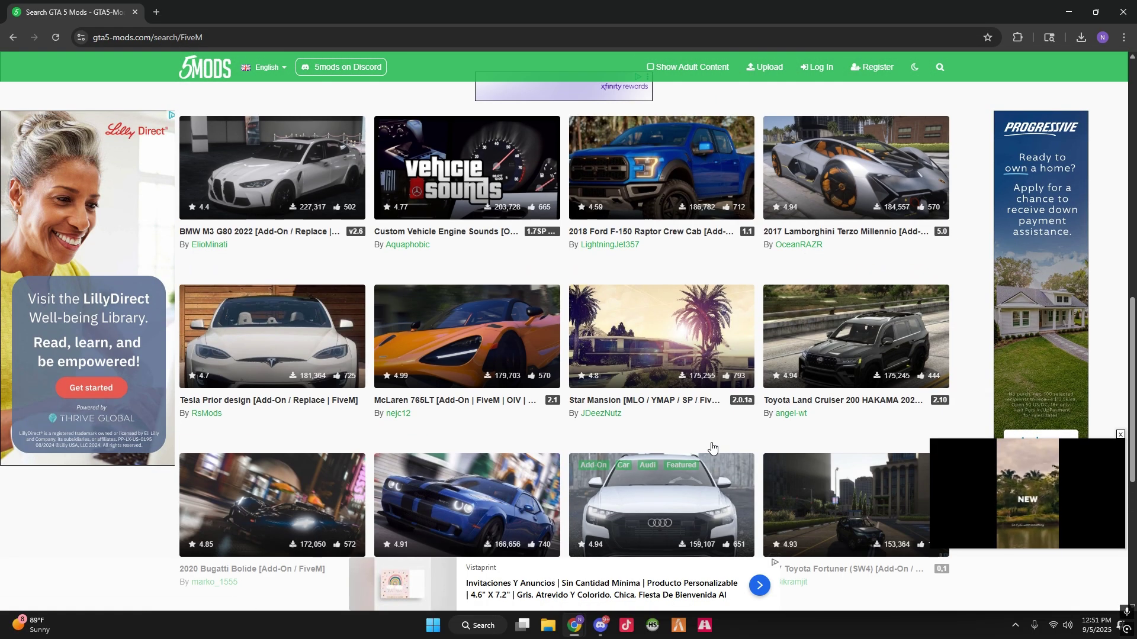
scroll(708, 440, up, 3)
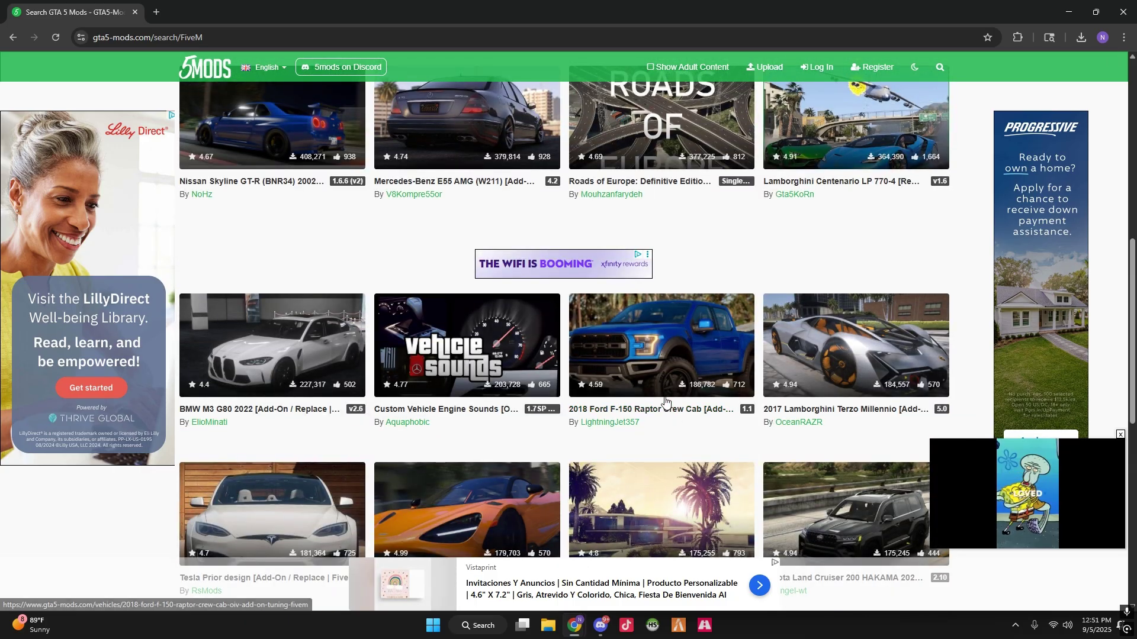
click(644, 356)
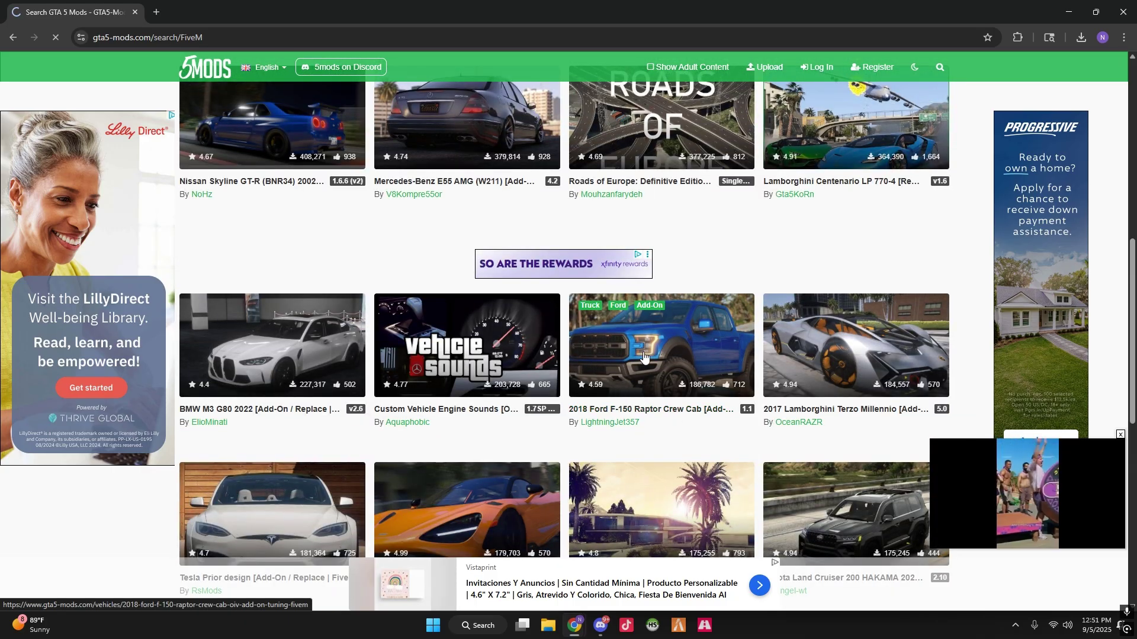
Download the current version of the 2018 Ford F-150 Raptor Crew Cab mod
scroll(593, 284, down, 4)
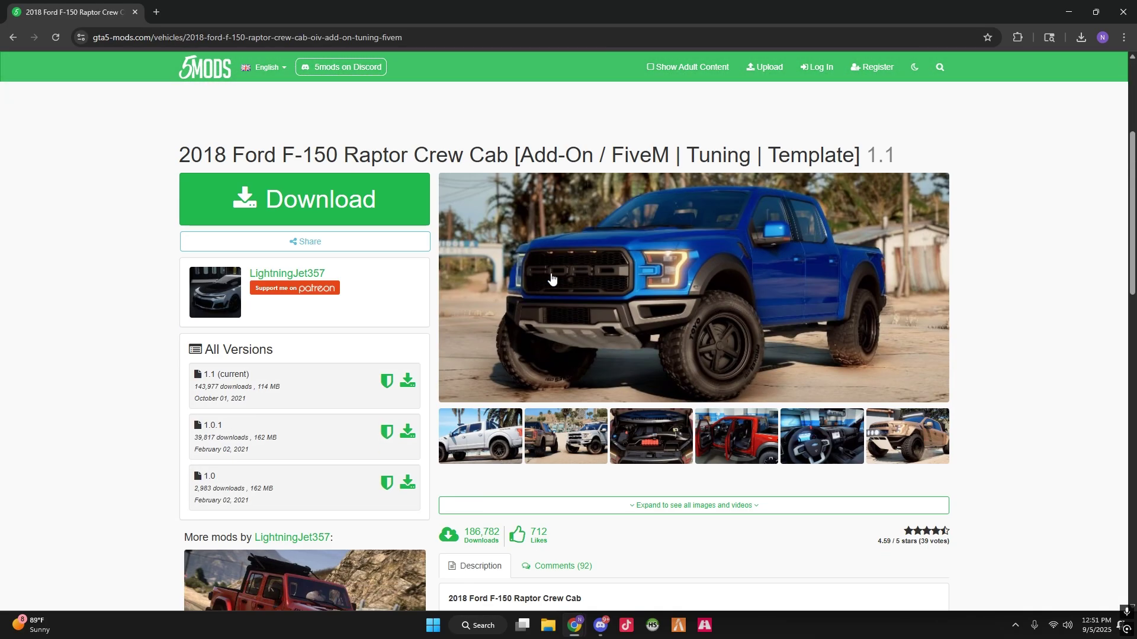
click(303, 205)
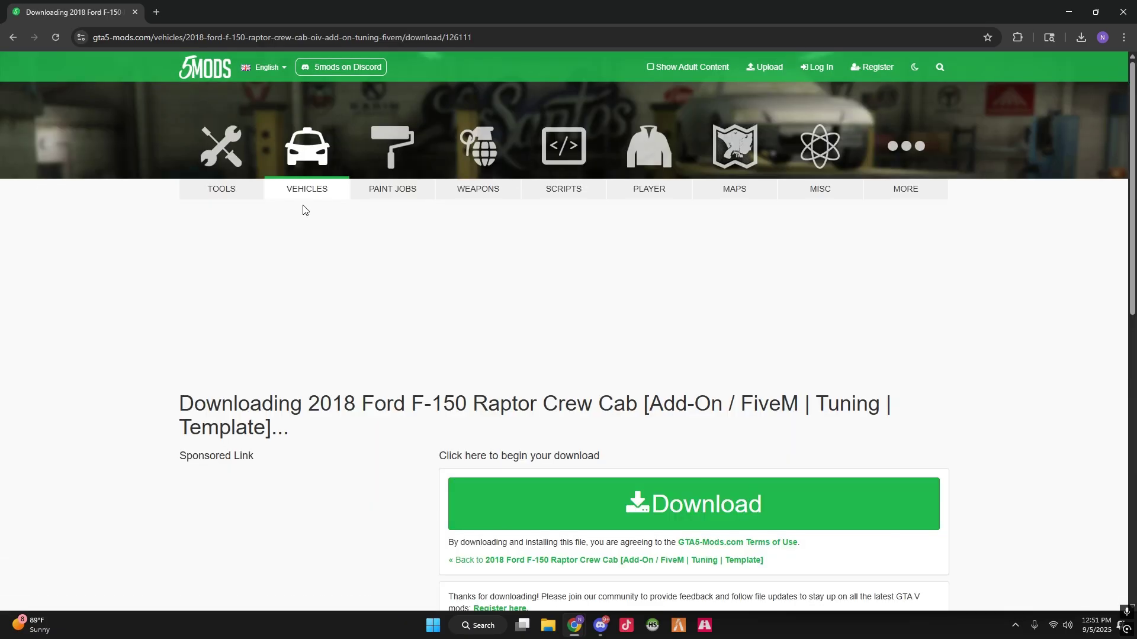
click(673, 491)
click(467, 297)
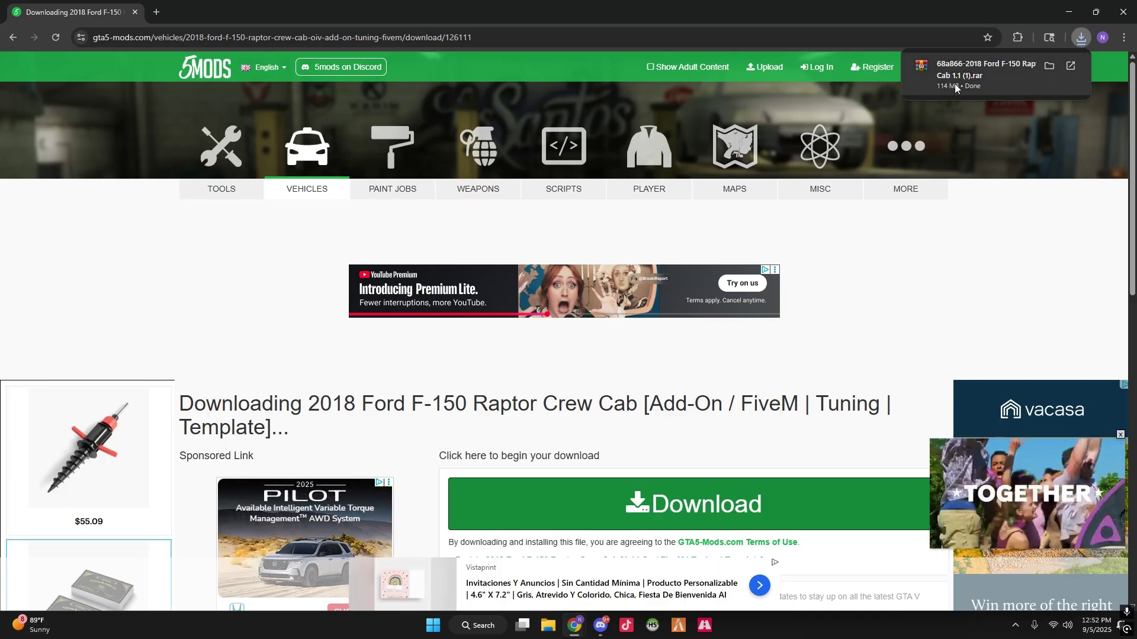
Open the downloaded Raptor archive in WinRAR and go into its FiveM folder to check the 19Raptor files
click(958, 77)
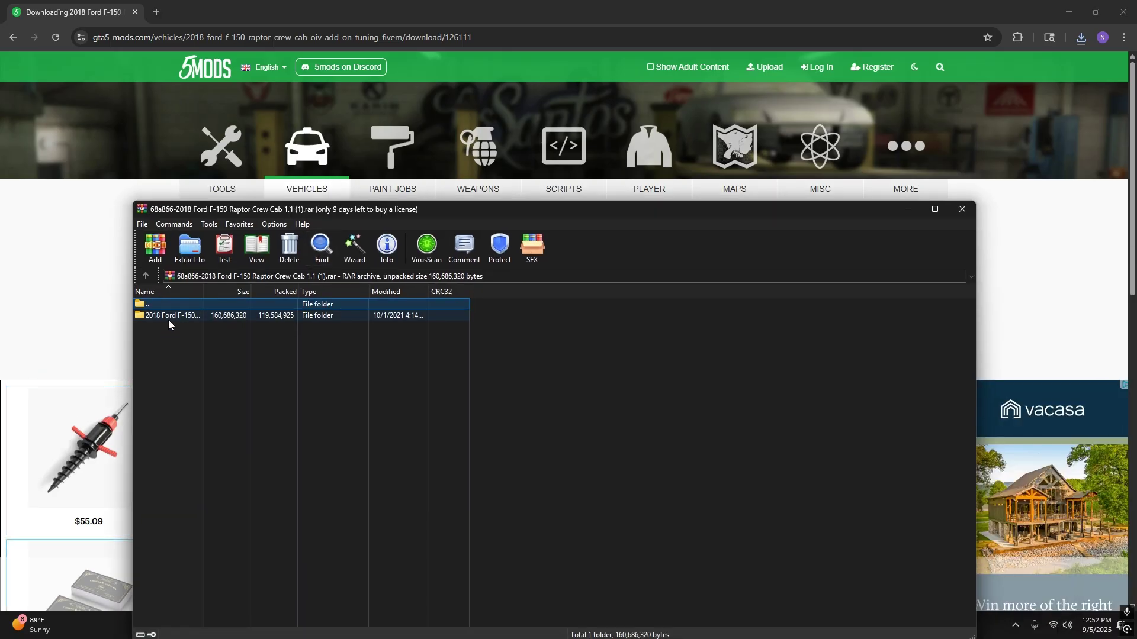
click(169, 319)
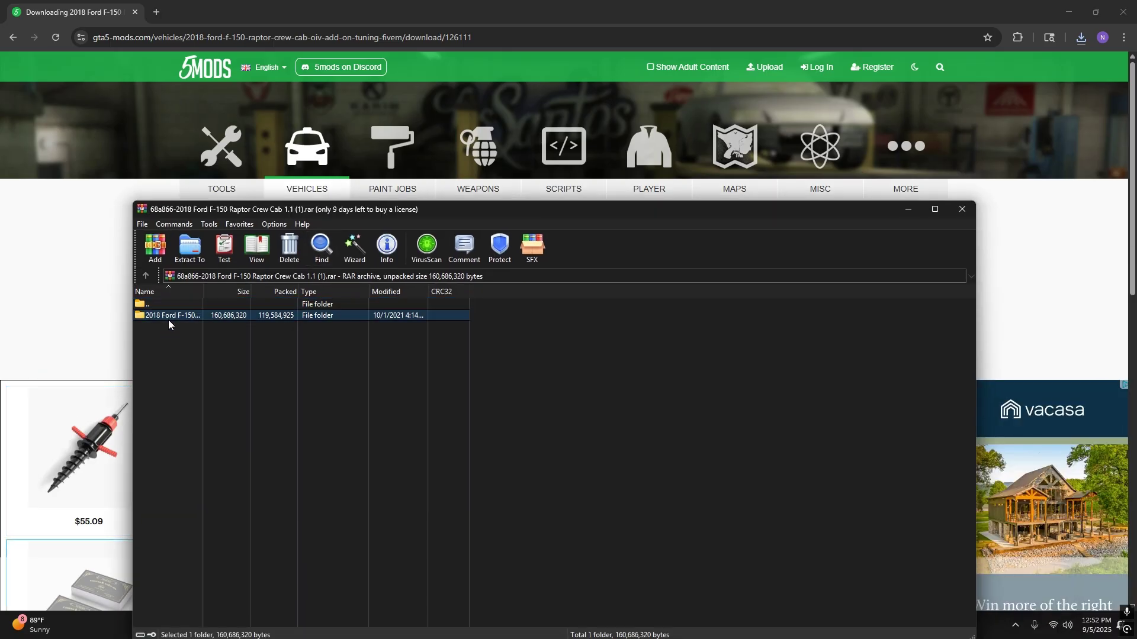
double_click(169, 320)
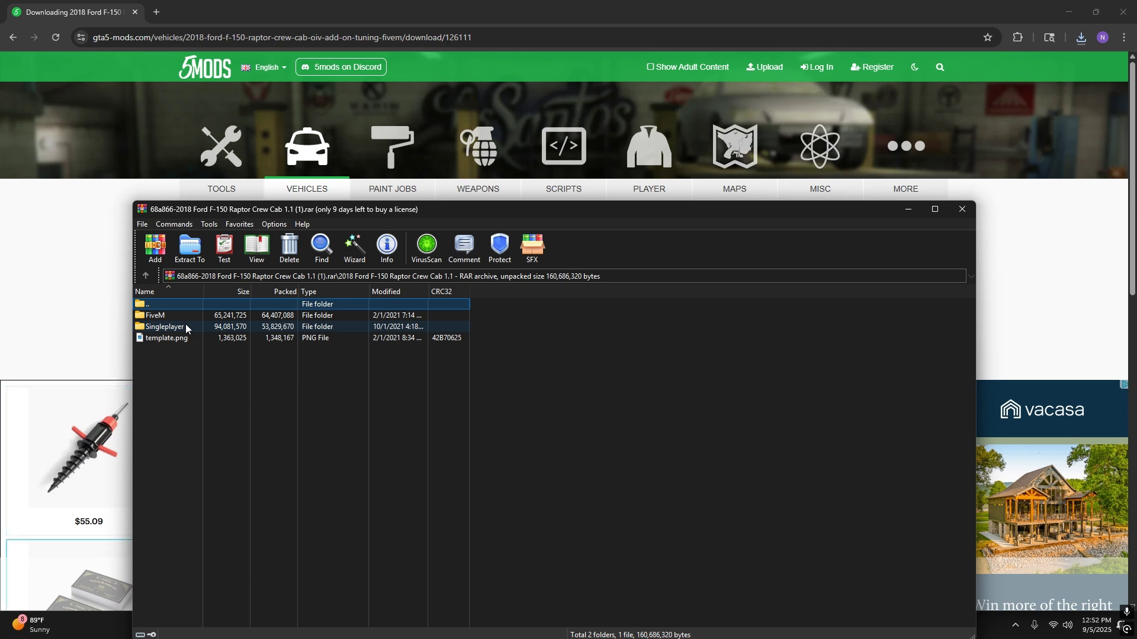
double_click(179, 317)
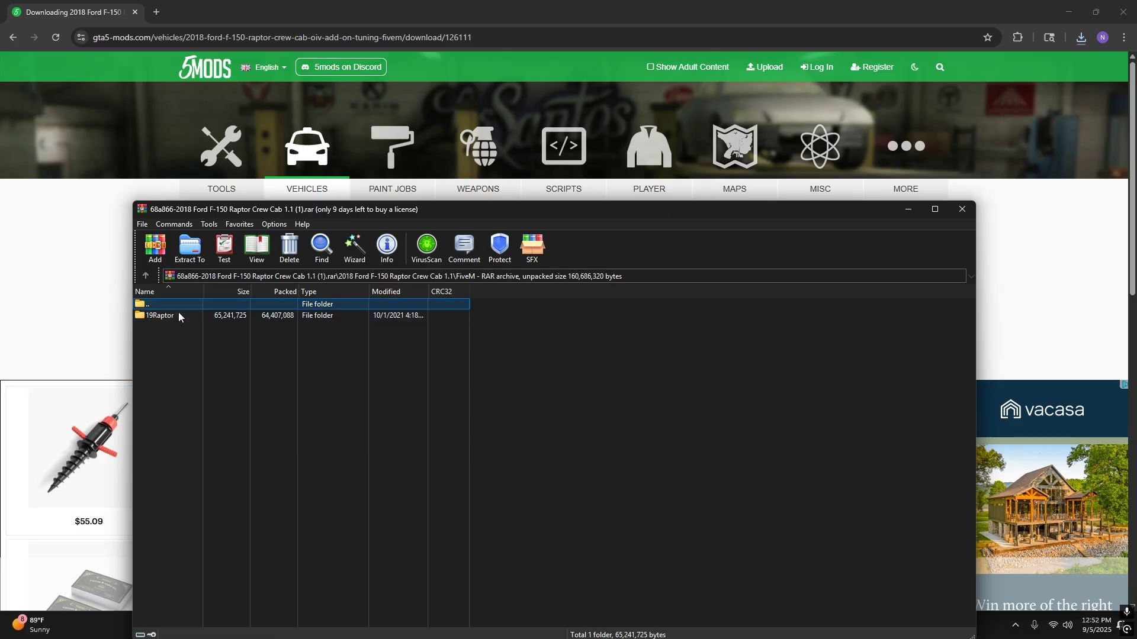
double_click(179, 315)
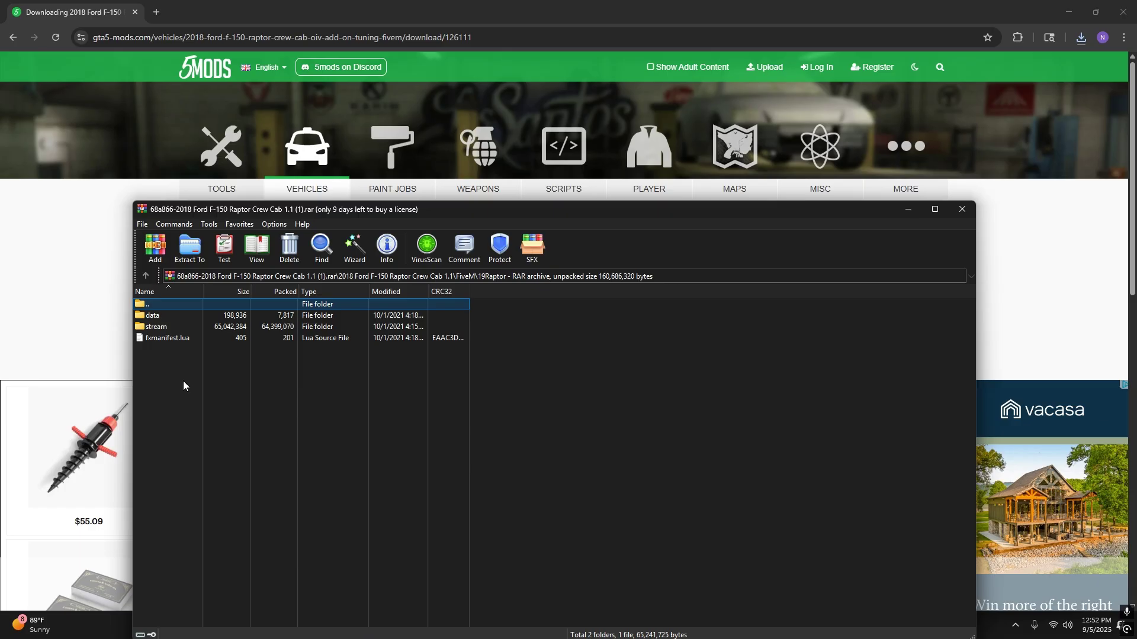
Return to the archive's FiveM folder, minimize the browser, and move the WinRAR window clear of the desktop folders
key(BackSpace)
key(BackSpace)
double_click(176, 317)
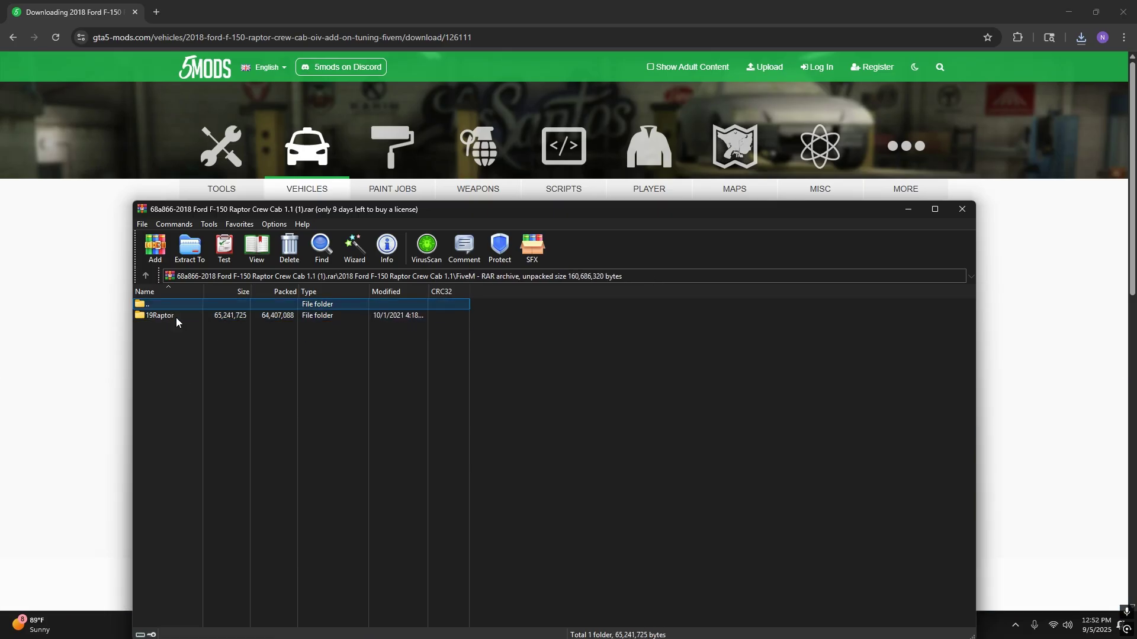
click(1064, 11)
click(1066, 12)
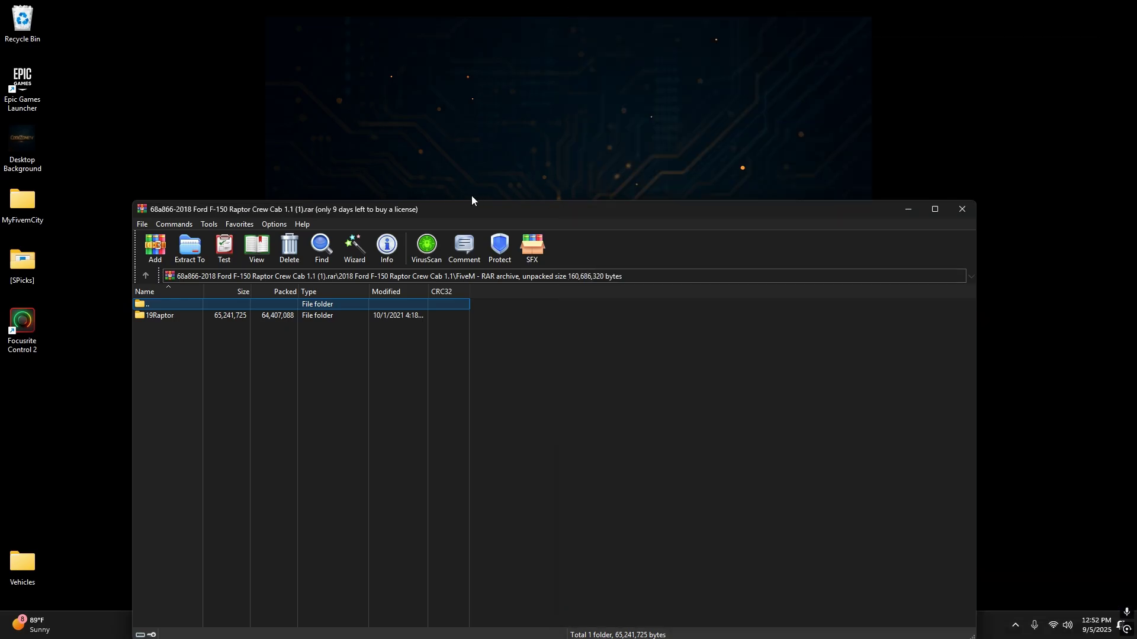
drag(472, 201, 620, 118)
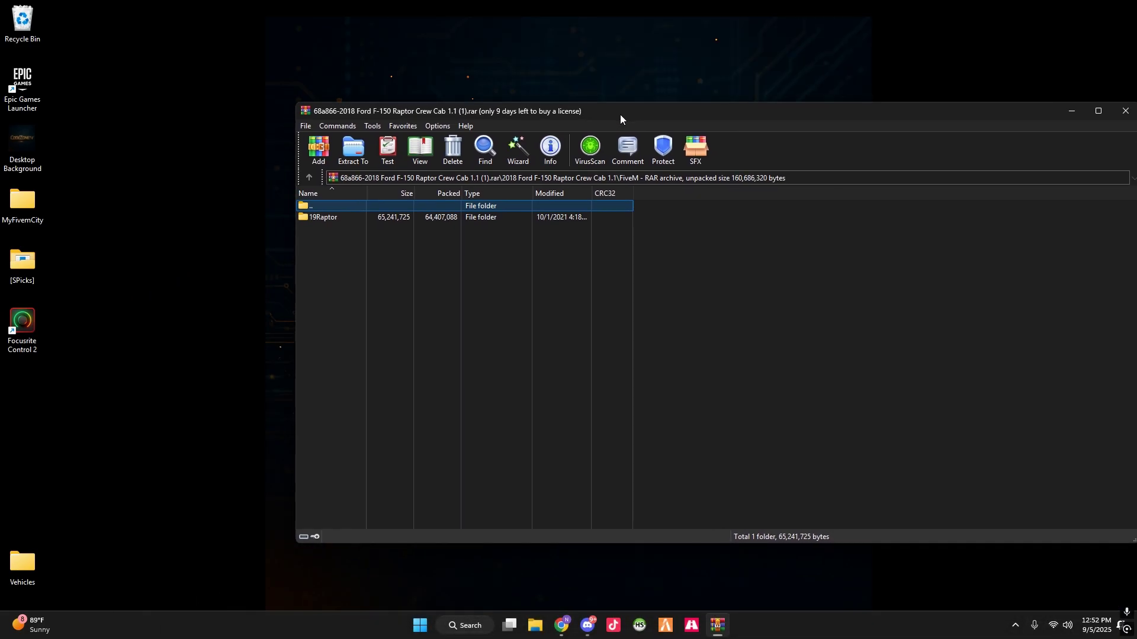
Open the [stream] folder within MyFivemCity's ServerFiles resources folder
double_click(23, 201)
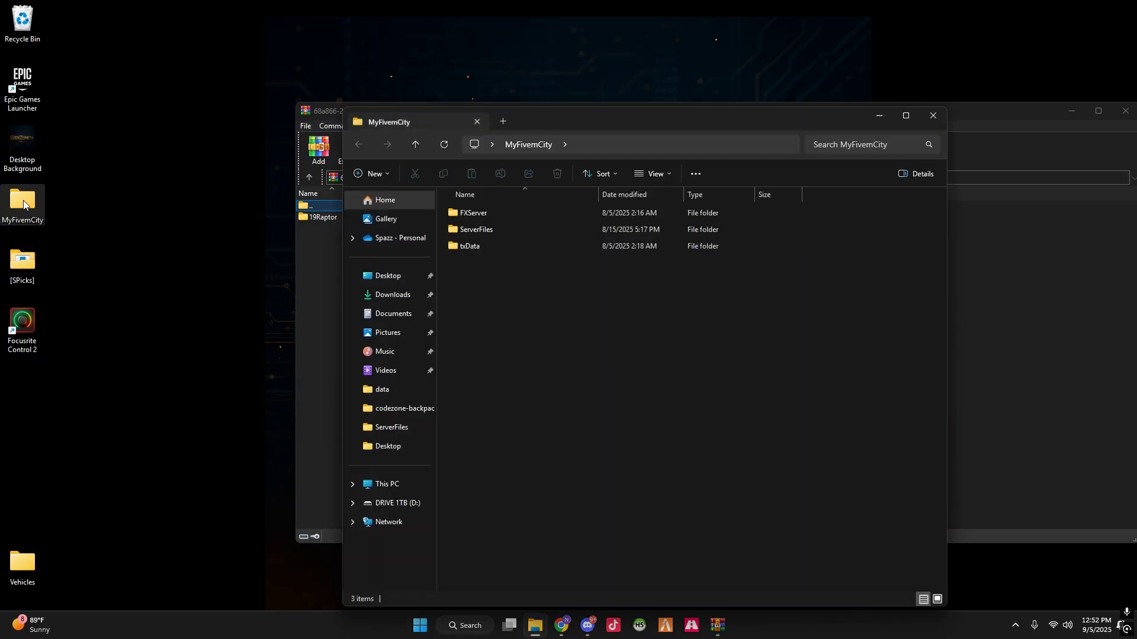
double_click(492, 230)
double_click(488, 227)
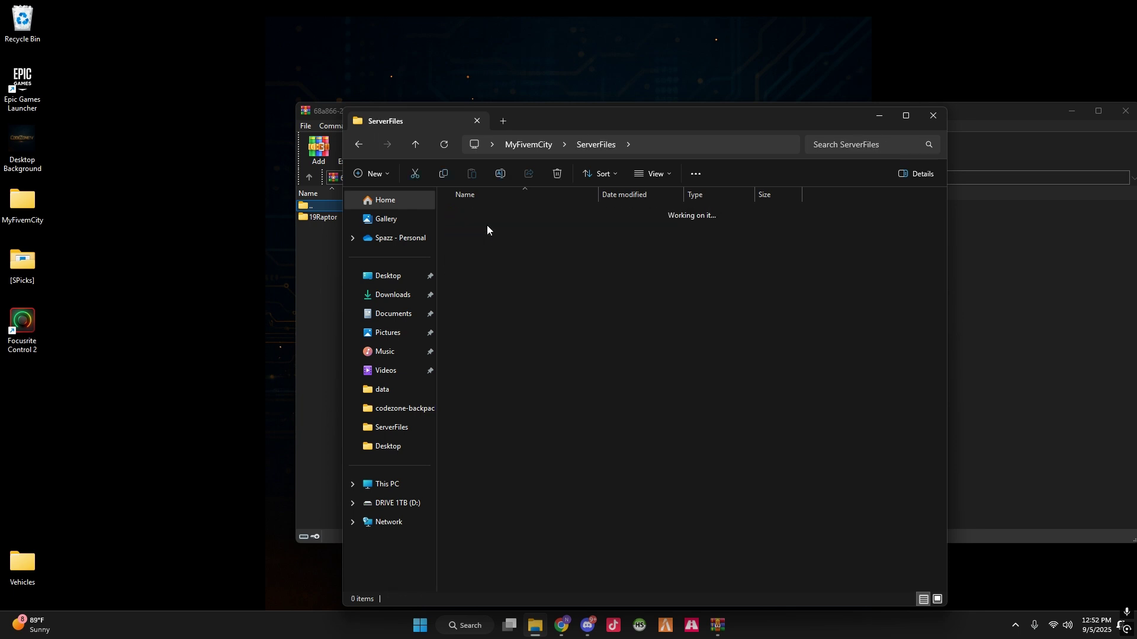
right_click(489, 371)
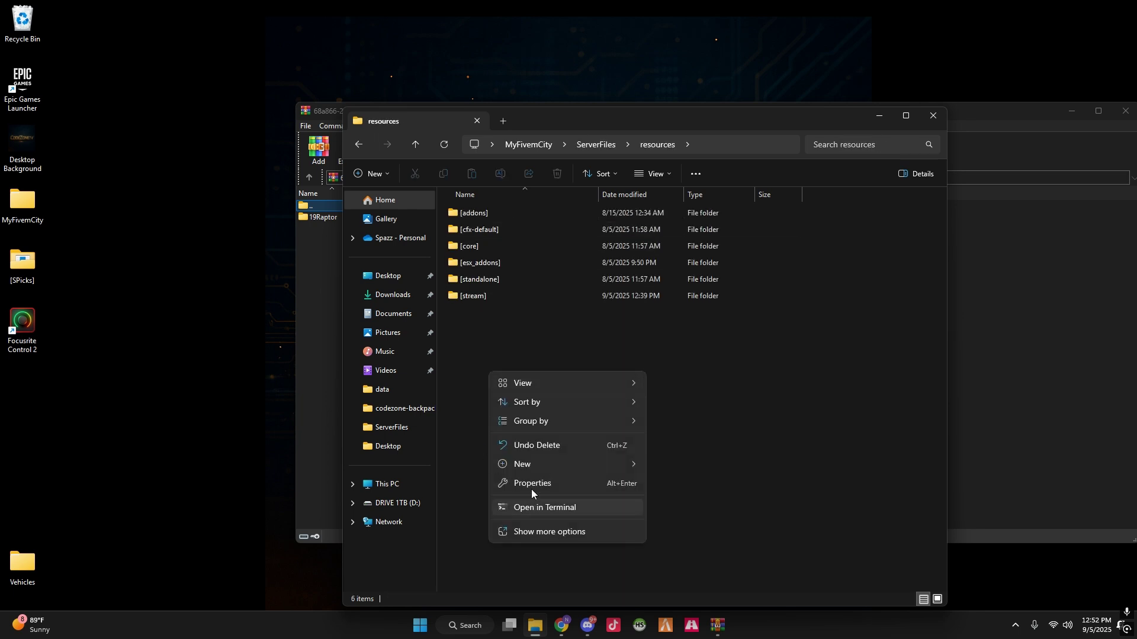
click(496, 298)
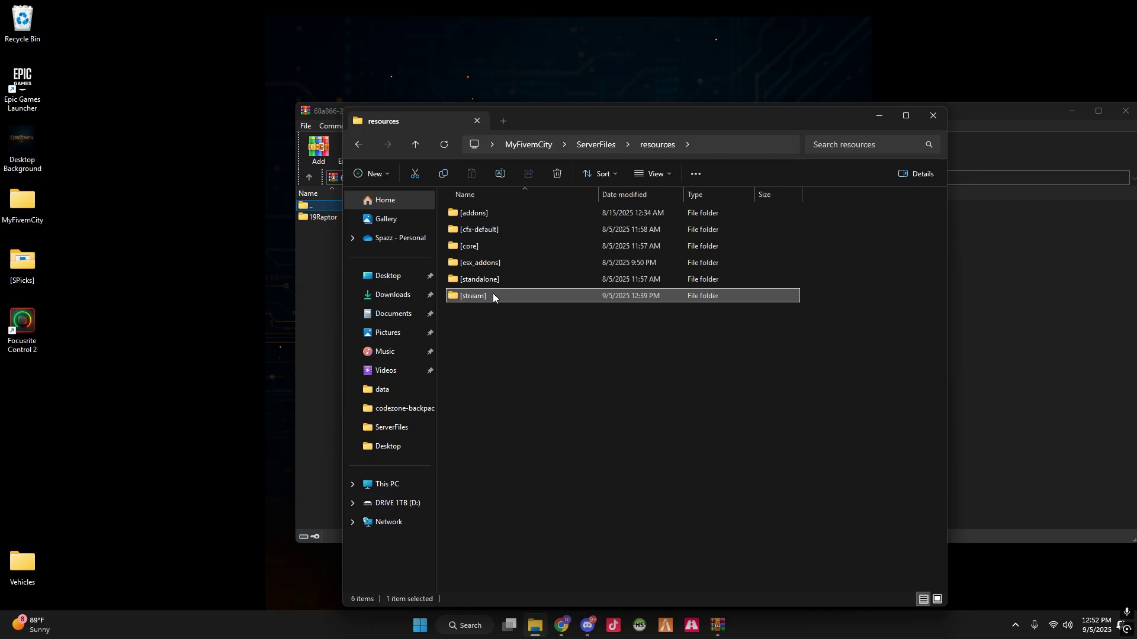
double_click(493, 294)
Create a new folder named [cars] inside the [stream] folder
right_click(494, 319)
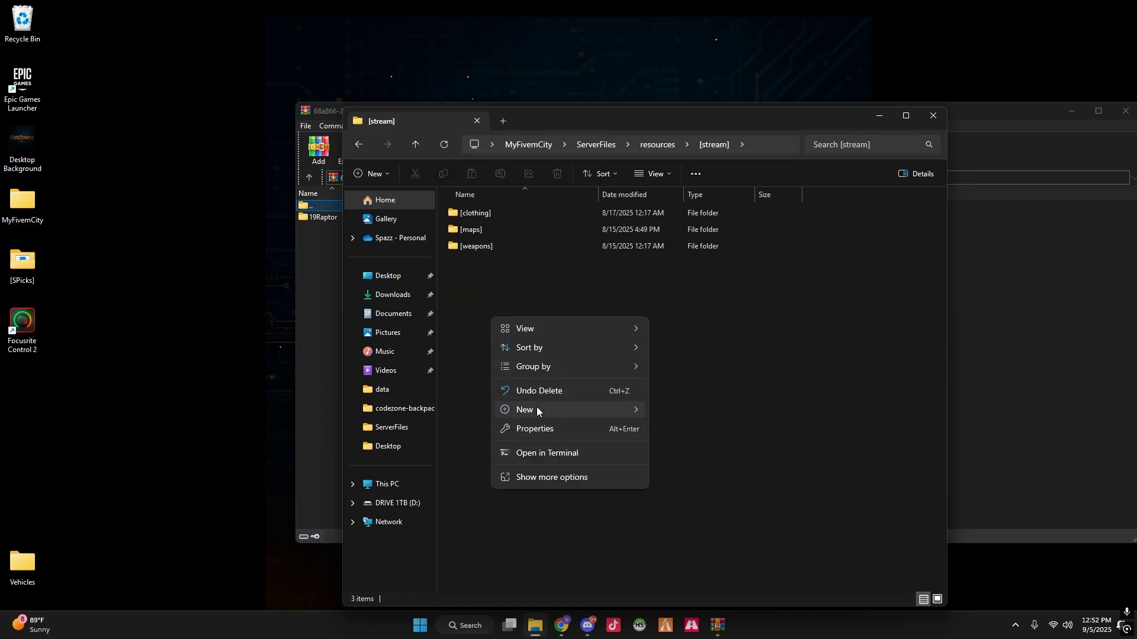
mouse_move(536, 407)
click(675, 410)
text([cars)
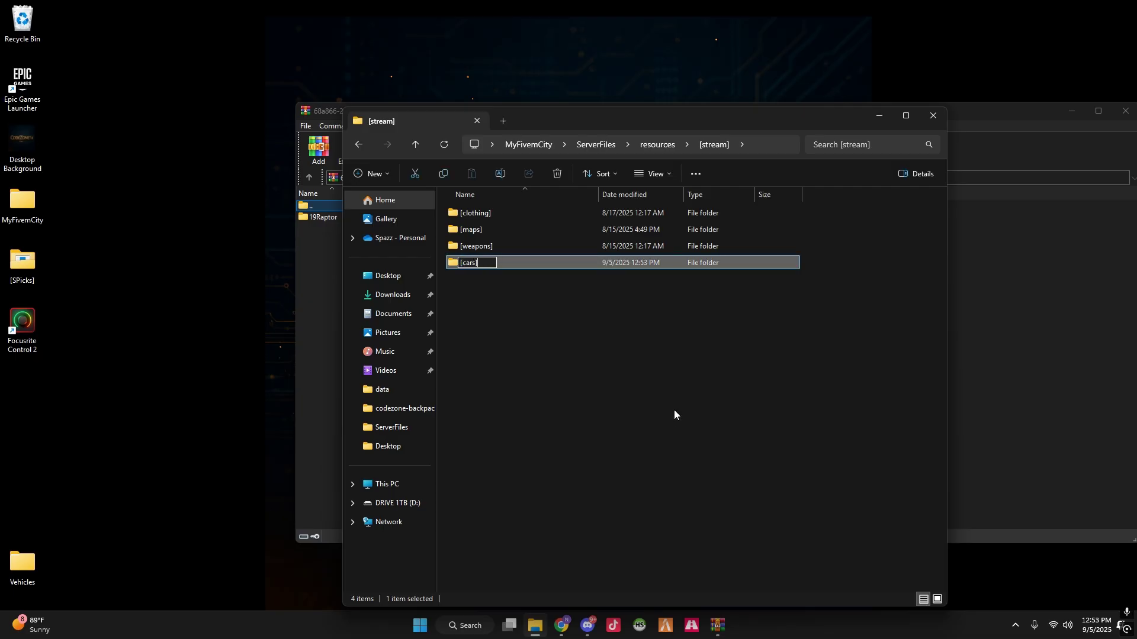
key(Return)
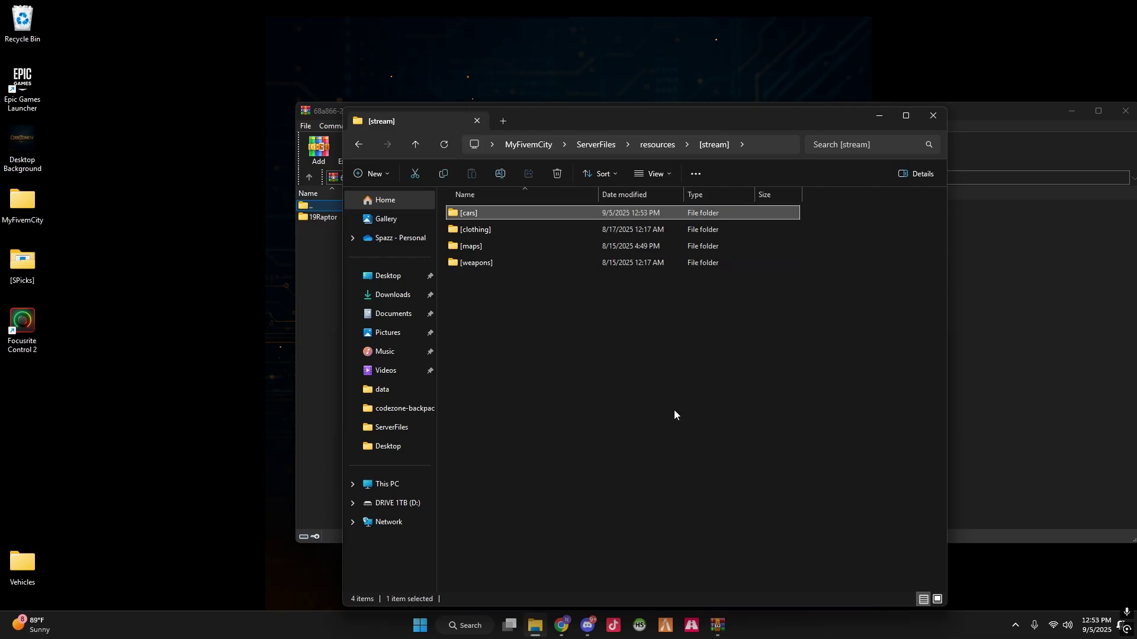
Extract the 19Raptor folder from the archive's FiveM folder into the server's [cars] folder and close the archive
double_click(553, 208)
drag(608, 122, 327, 129)
click(789, 355)
double_click(381, 219)
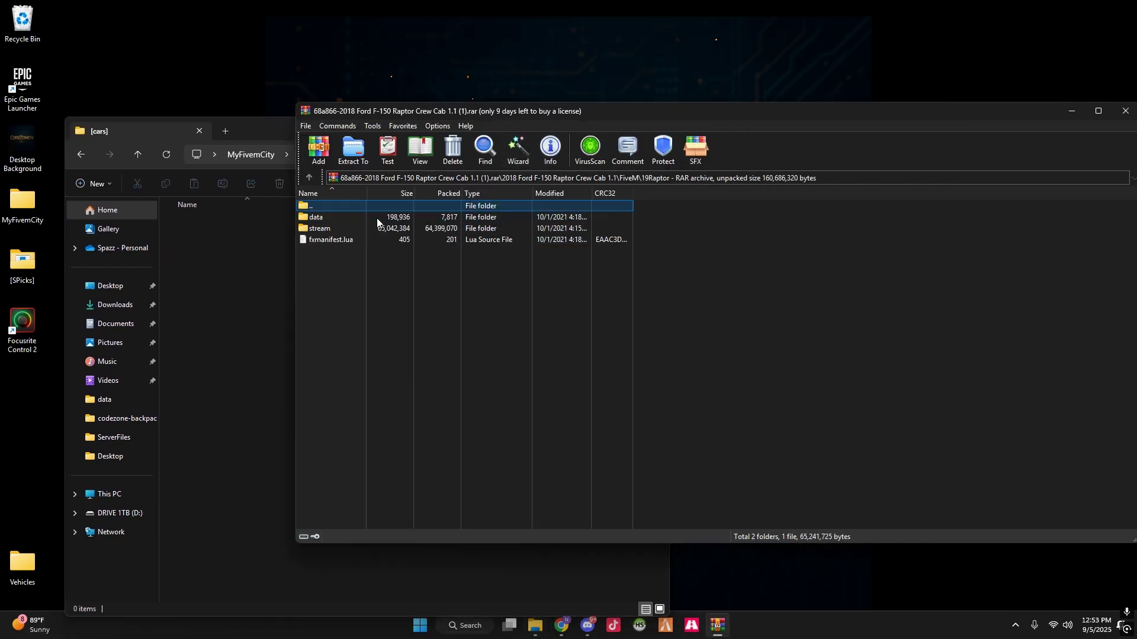
key(BackSpace)
drag(418, 218, 269, 257)
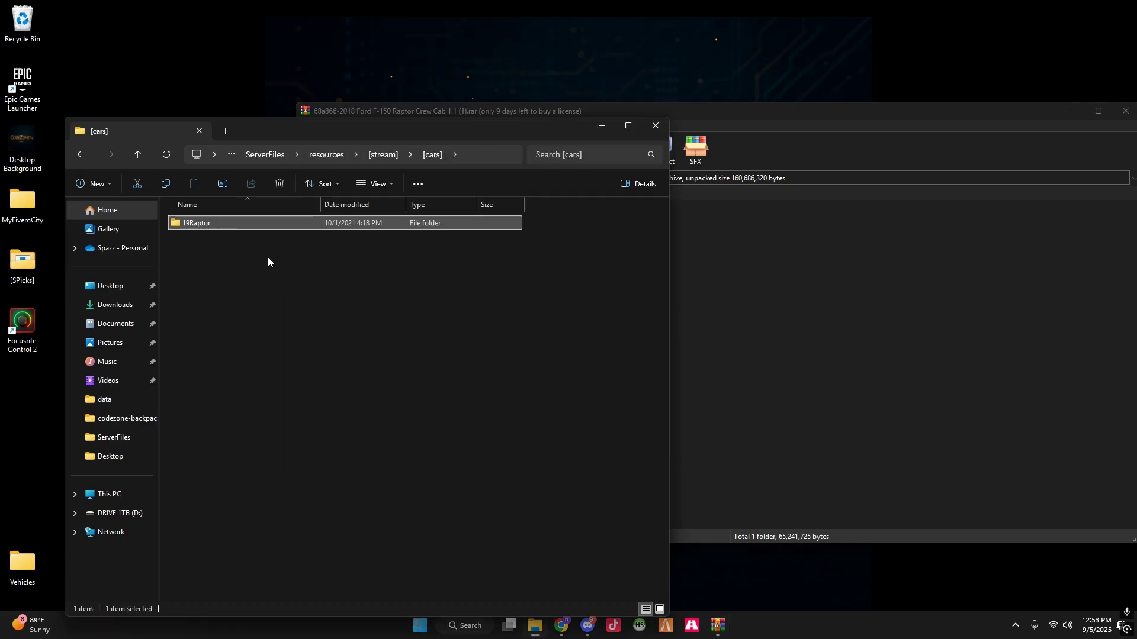
click(896, 386)
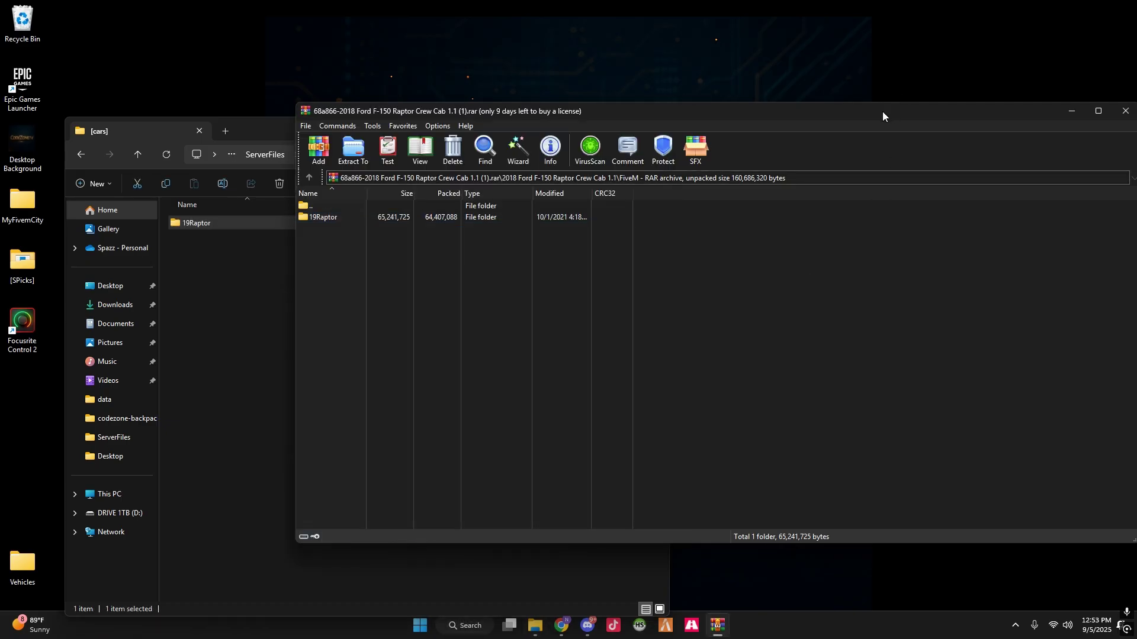
drag(883, 116, 578, 116)
click(820, 112)
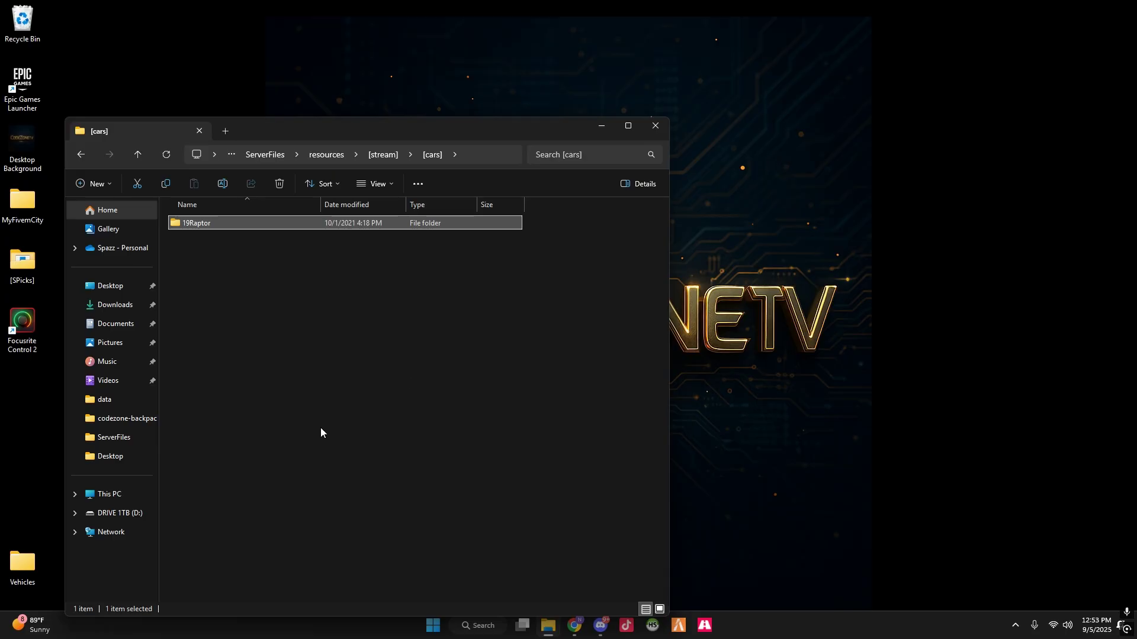
Switch to the GTA5-Mods browser window, return to the FiveM search results and look through the listed mods
mouse_move(574, 626)
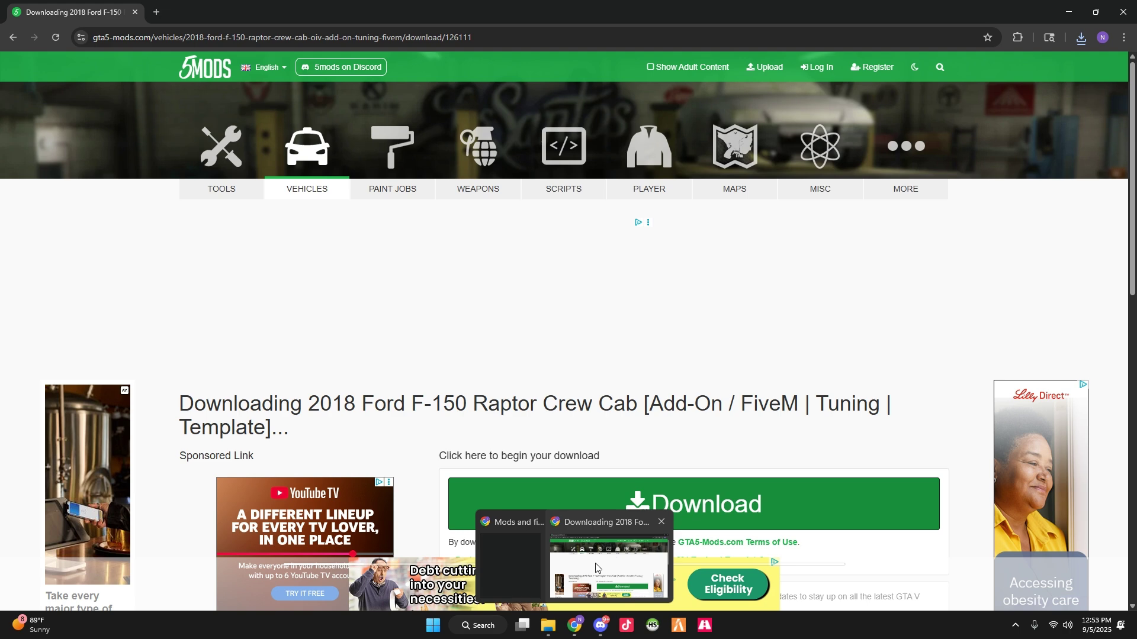
click(595, 568)
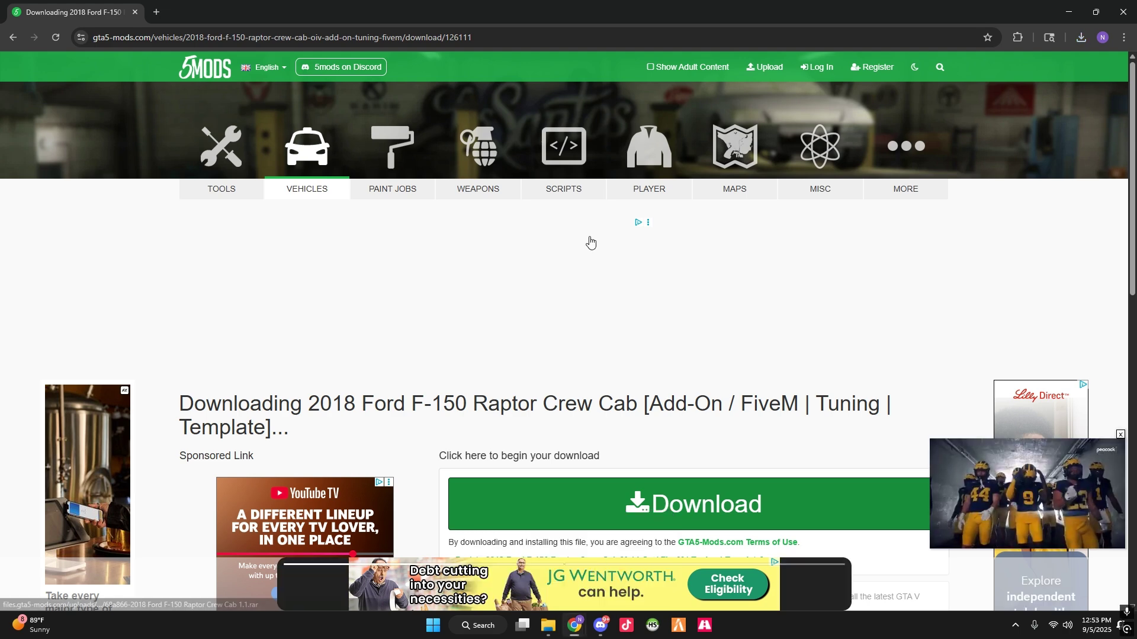
key(alt+Left)
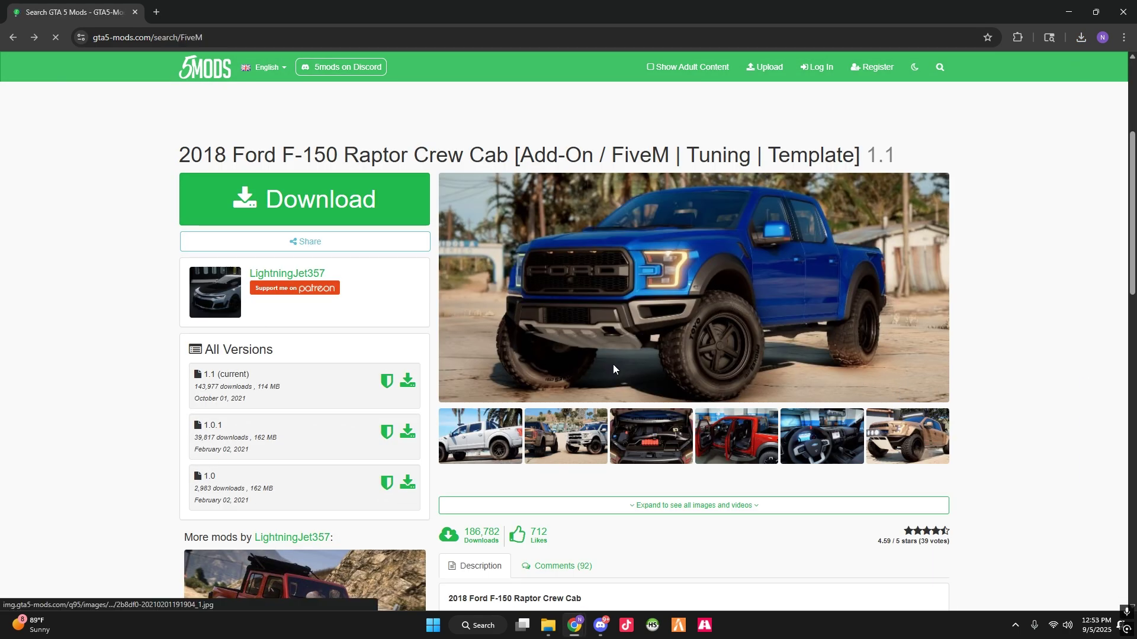
key(alt+Left)
scroll(815, 407, down, 3)
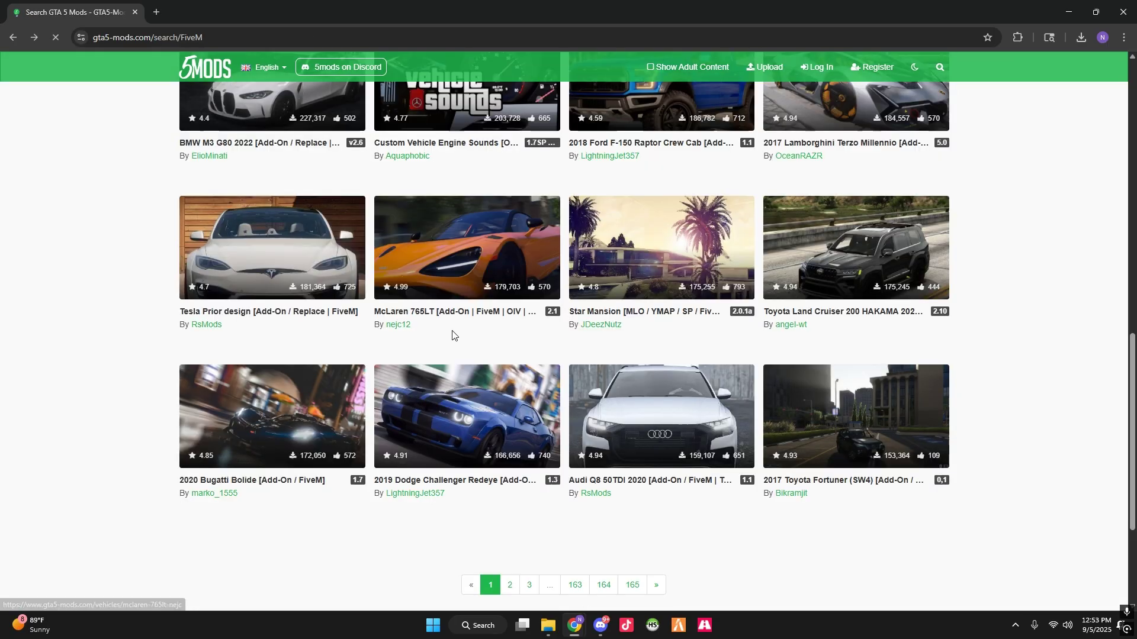
scroll(377, 356, up, 8)
scroll(378, 356, up, 1)
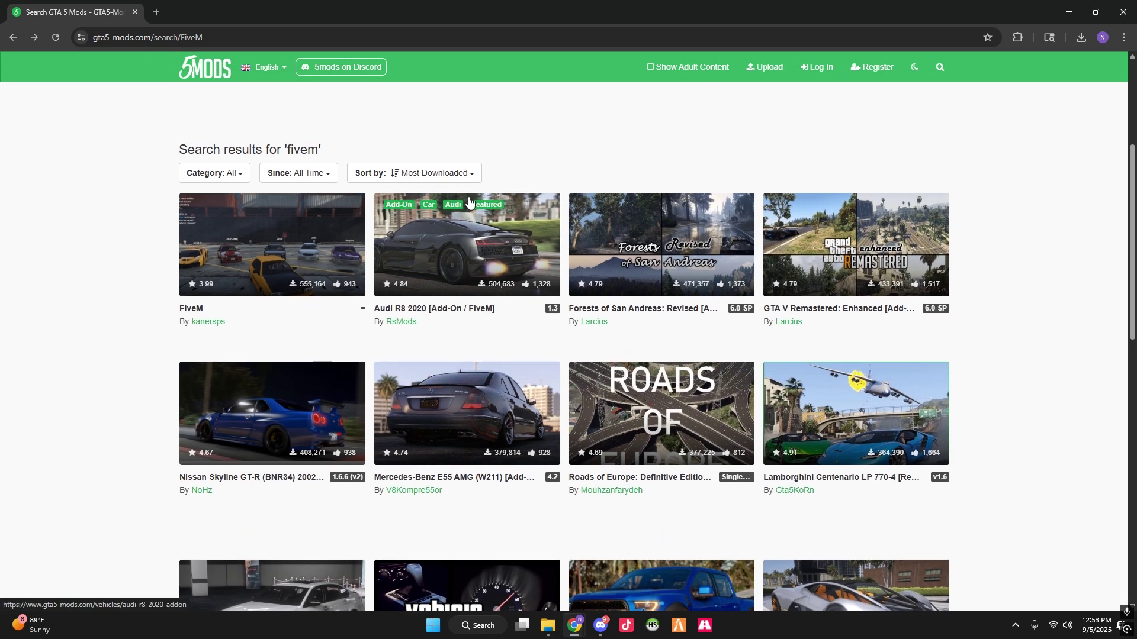
Open the Mercedes-Benz E55 AMG (W211) mod page and download version 4.2
click(452, 415)
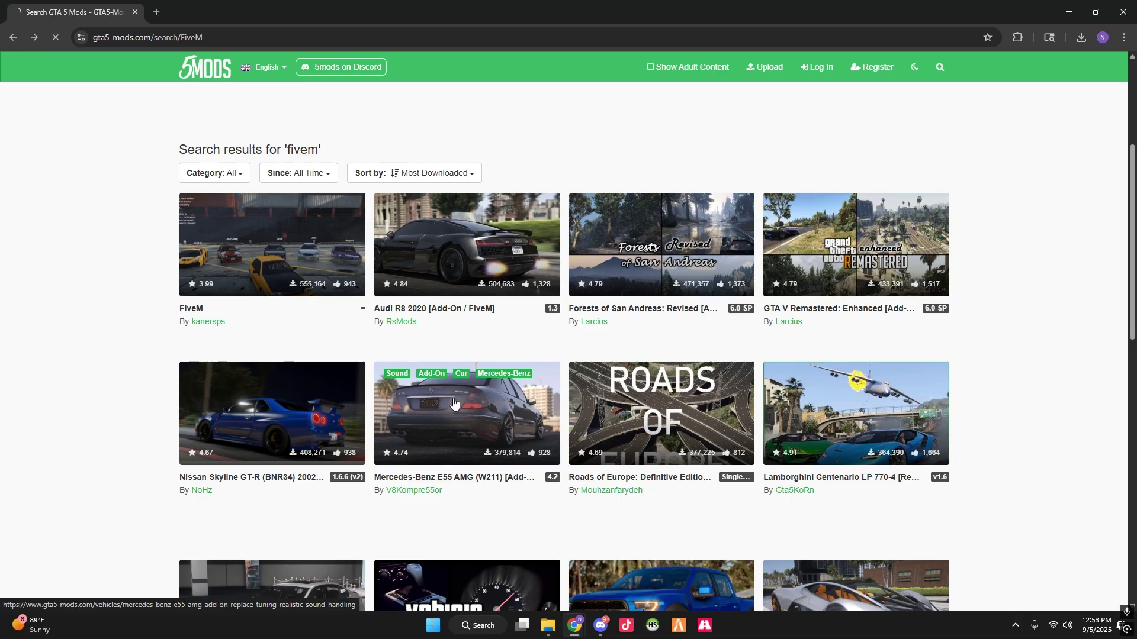
scroll(639, 338, down, 4)
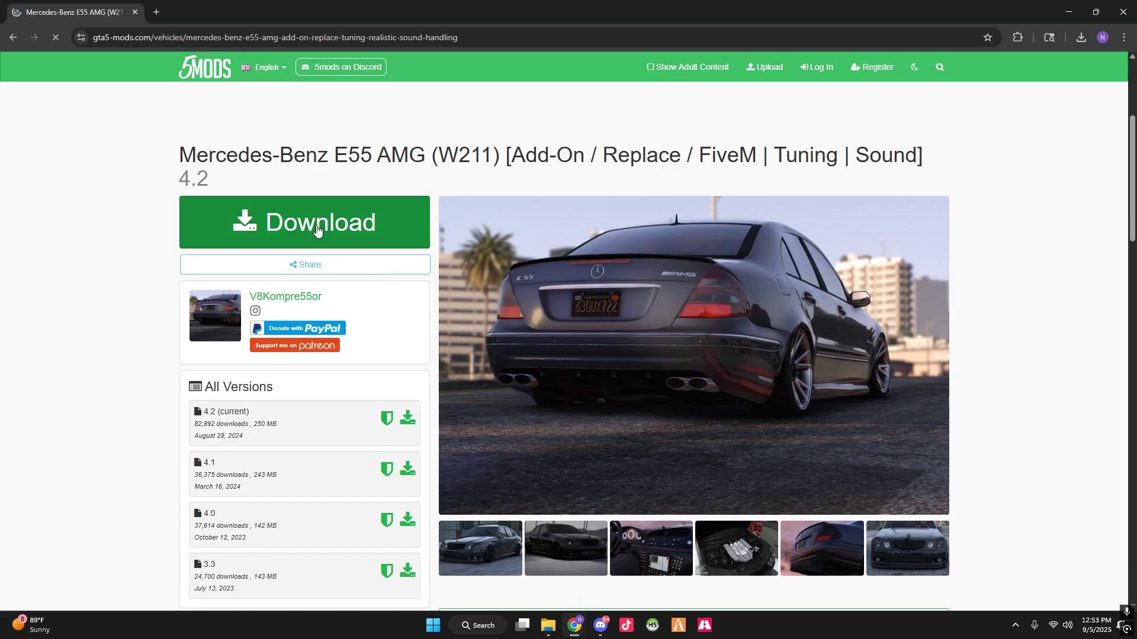
click(347, 222)
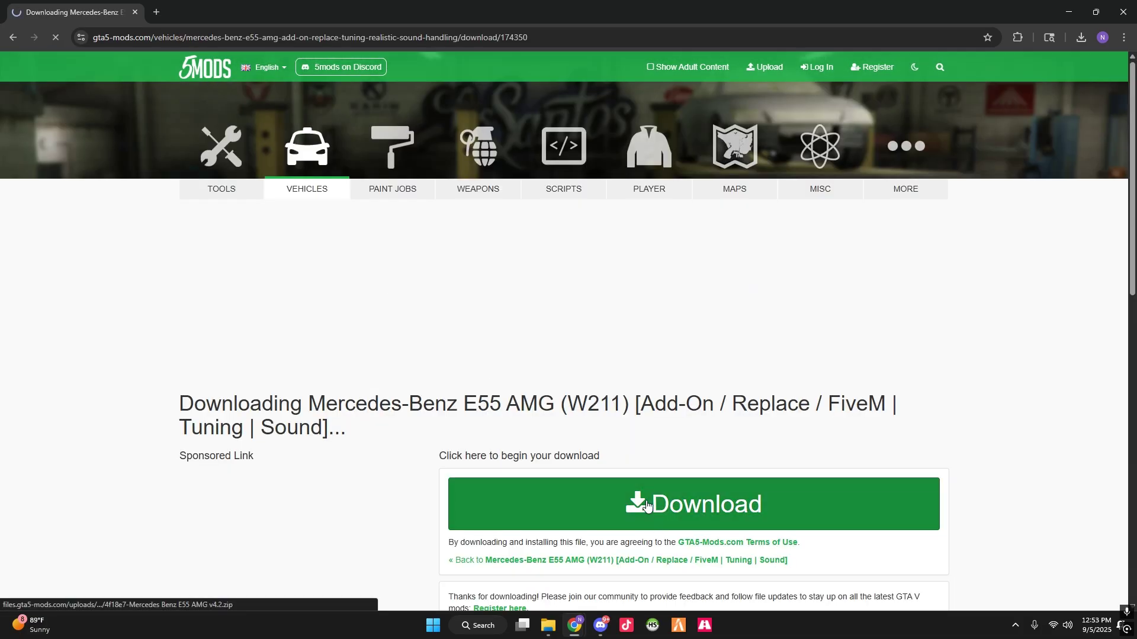
click(646, 504)
click(466, 298)
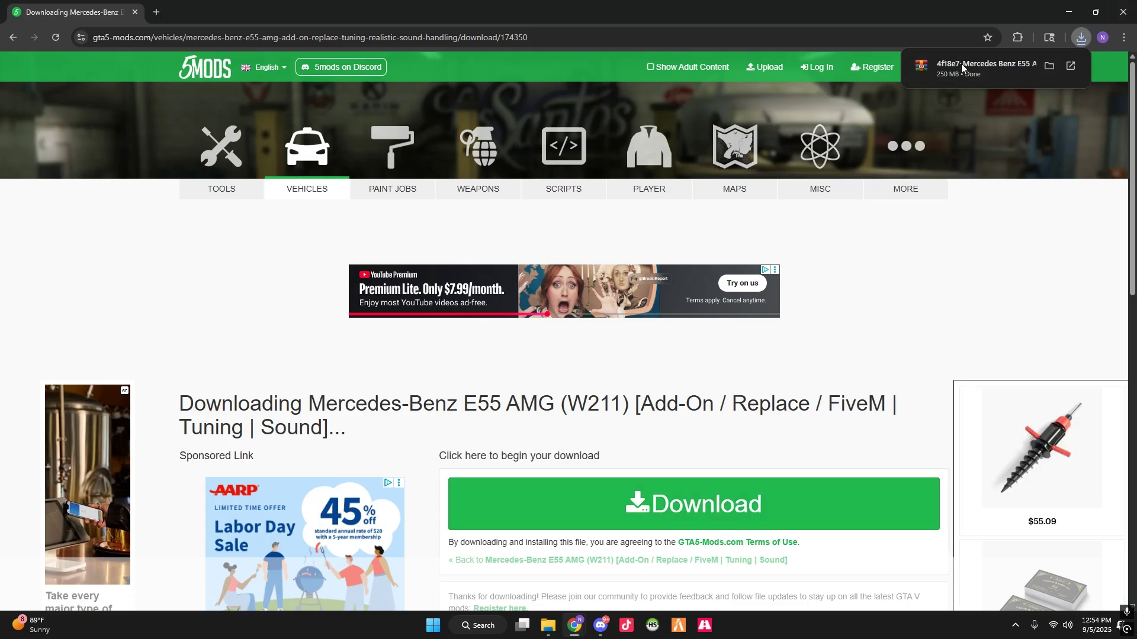
Open the downloaded Mercedes Benz E55 AMG v4.2 archive and go into the benze55-car folder inside FiveM
click(961, 63)
drag(275, 115, 548, 115)
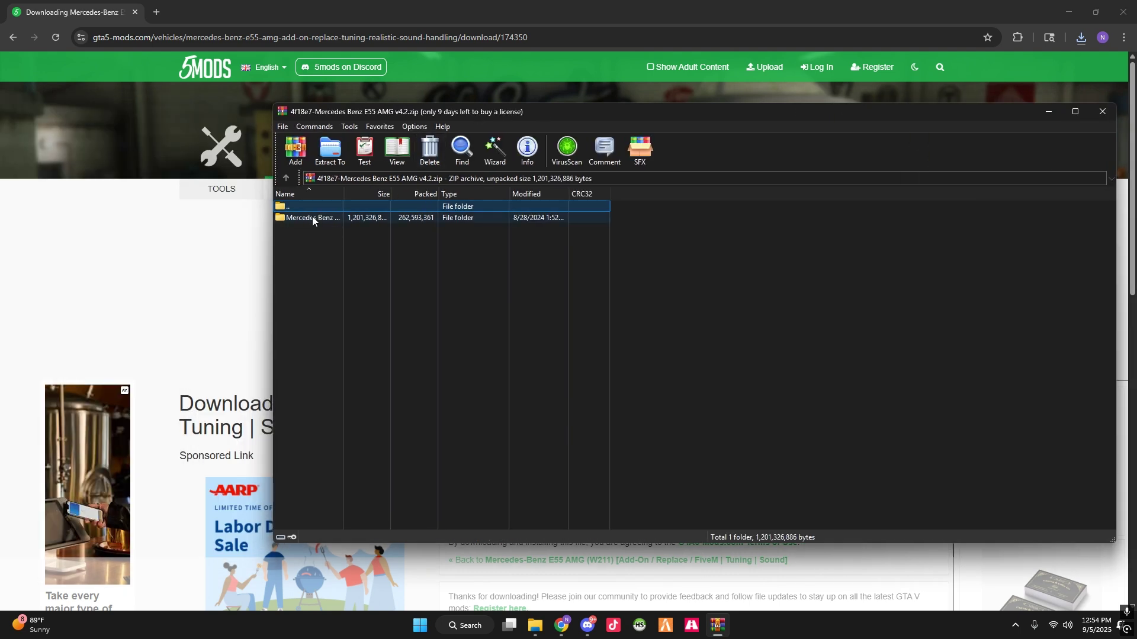
double_click(312, 217)
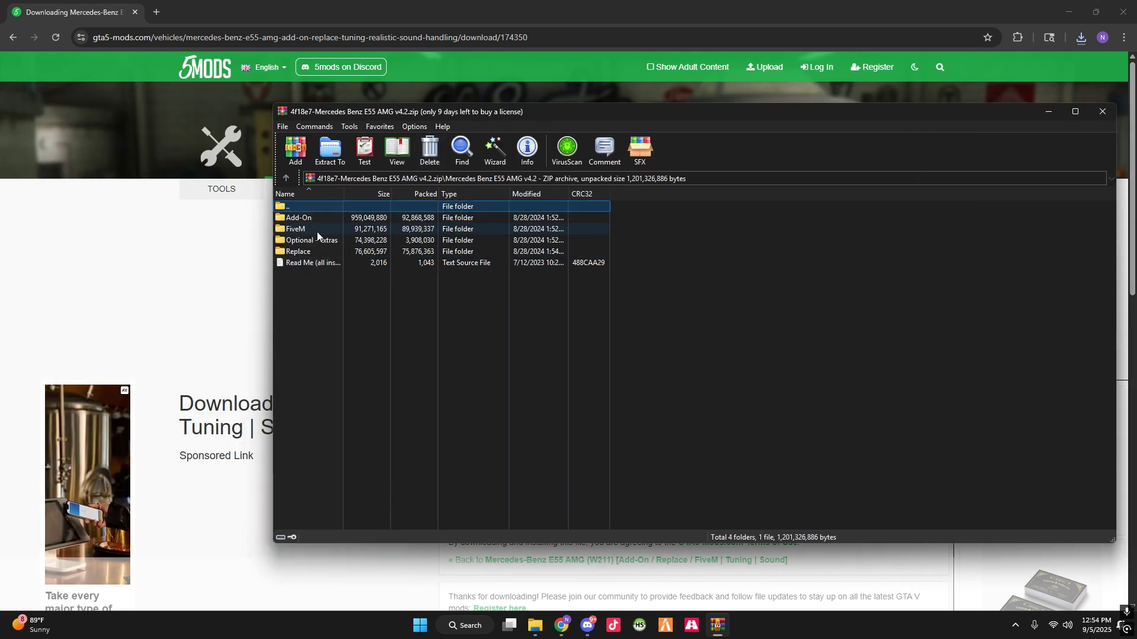
double_click(308, 229)
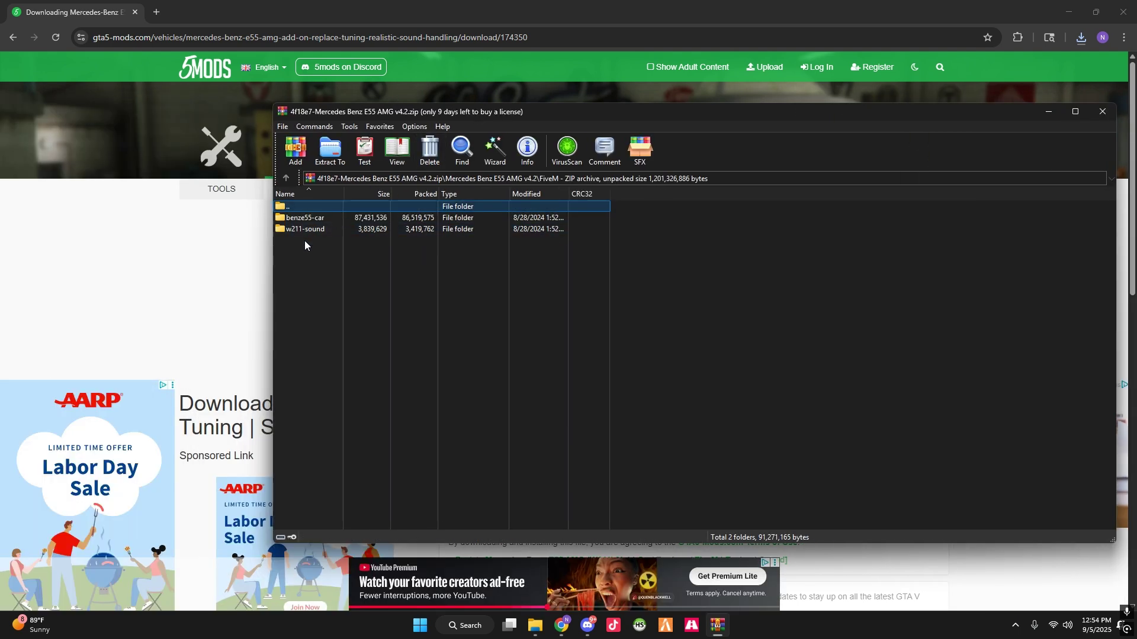
double_click(328, 219)
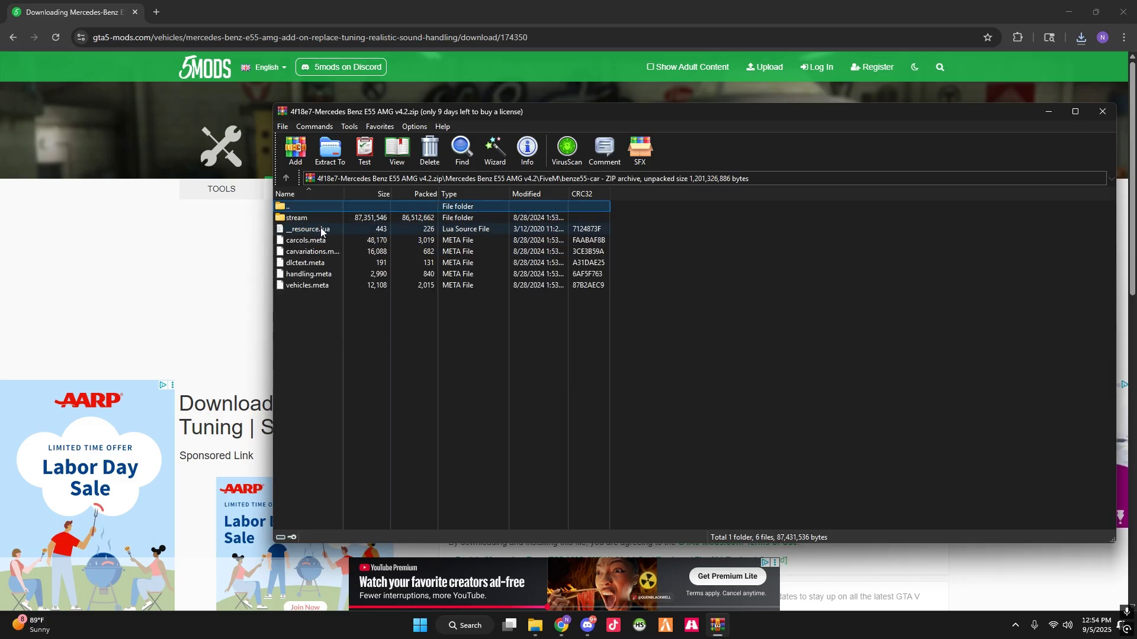
Minimize the browser and open the 19Raptor folder in [cars] to compare its structure with the benze55-car files
click(1070, 9)
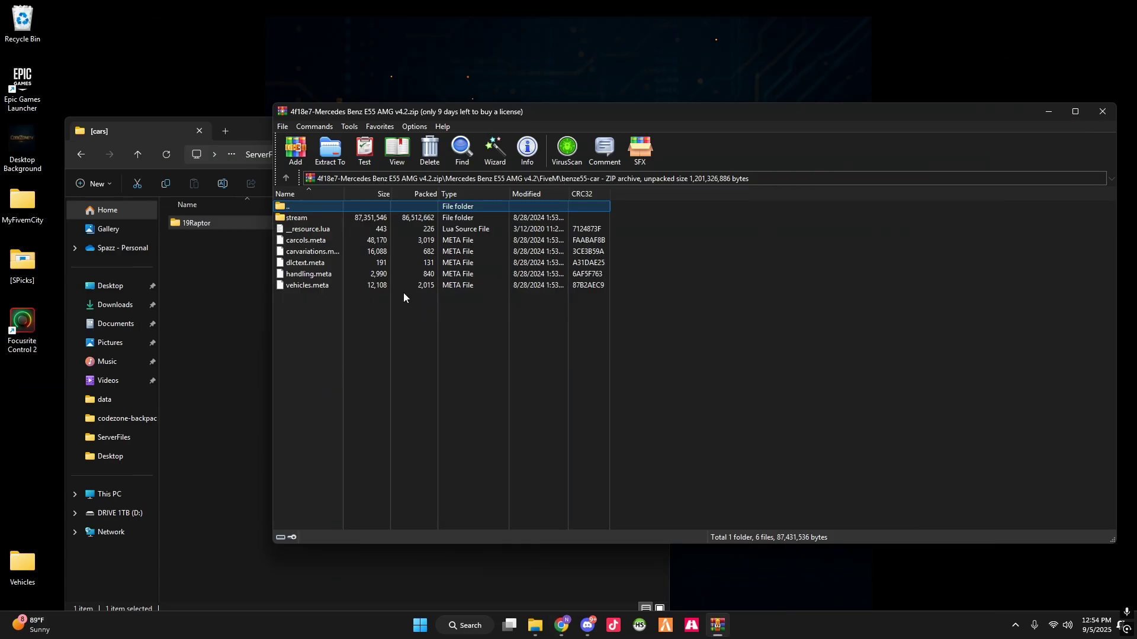
double_click(226, 223)
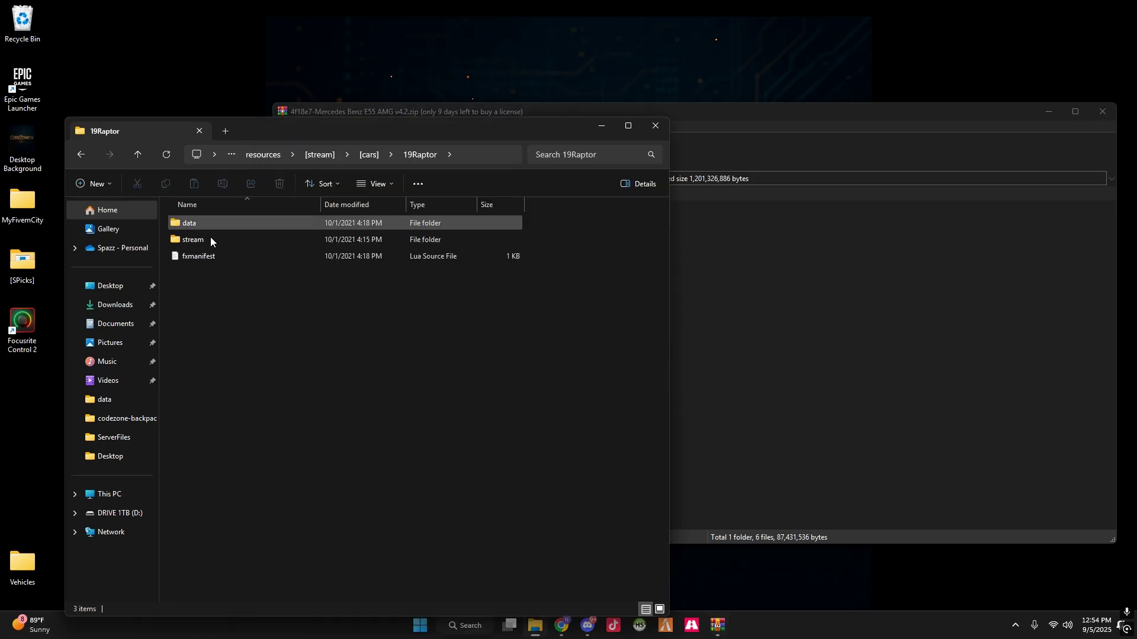
click(787, 330)
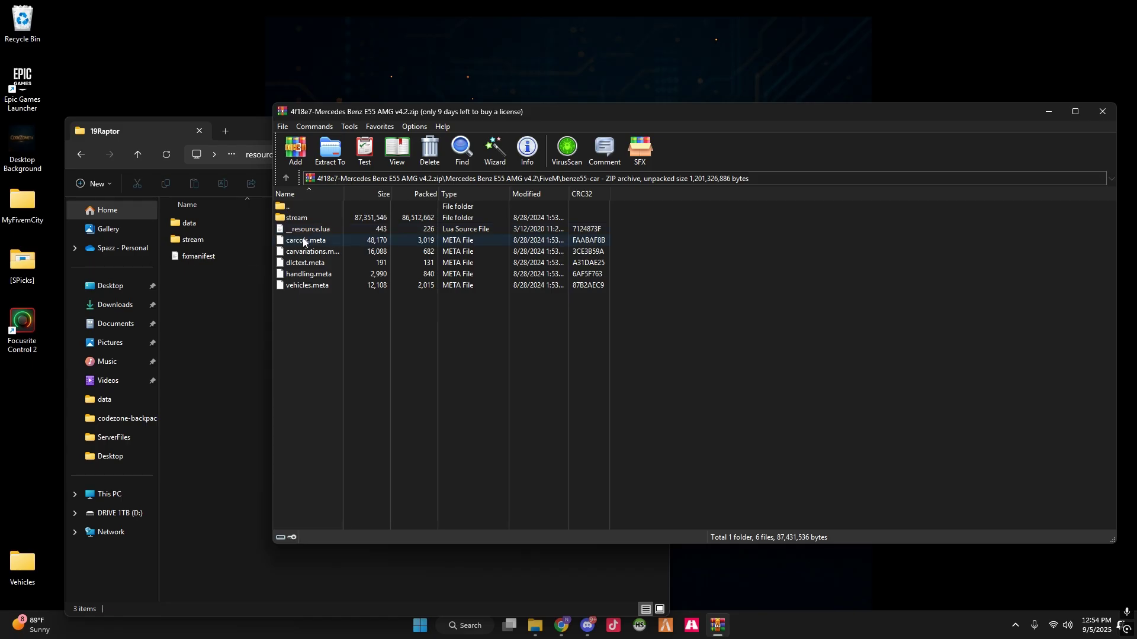
Return to the archive's FiveM folder and extract the benze55-car folder into the server's [cars] folder
key(BackSpace)
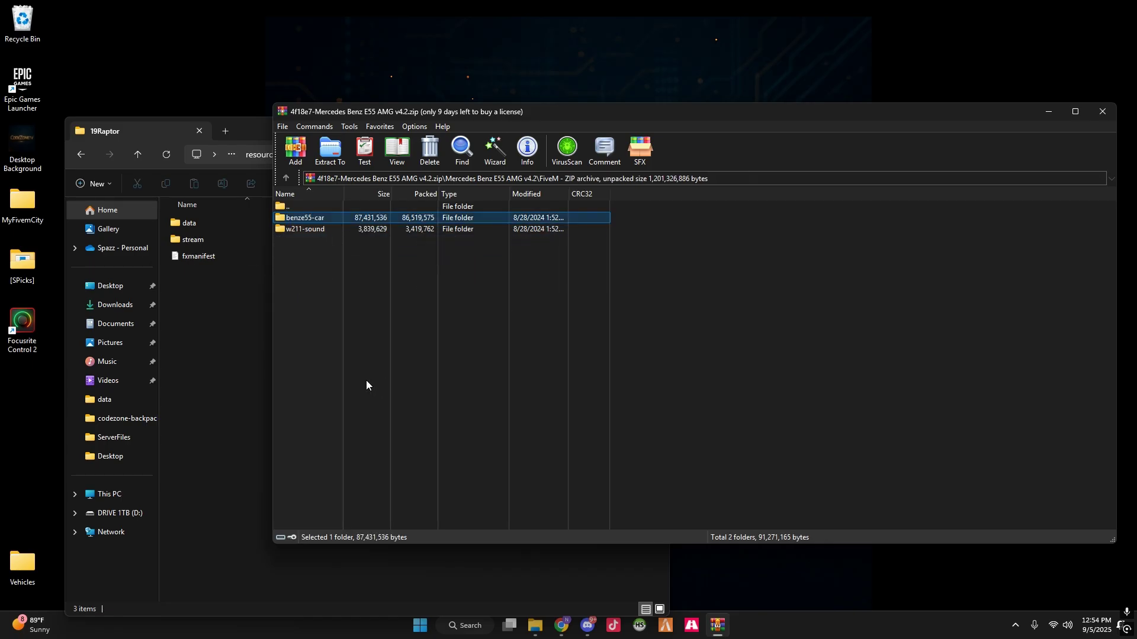
click(211, 275)
key(BackSpace)
click(373, 155)
click(380, 155)
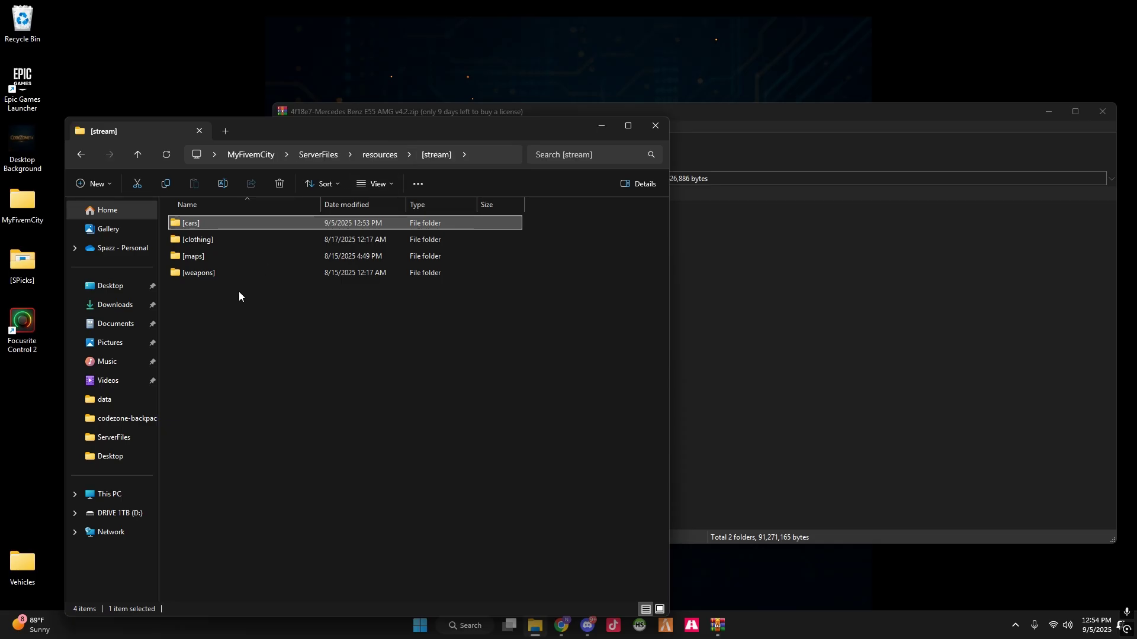
double_click(172, 227)
click(687, 379)
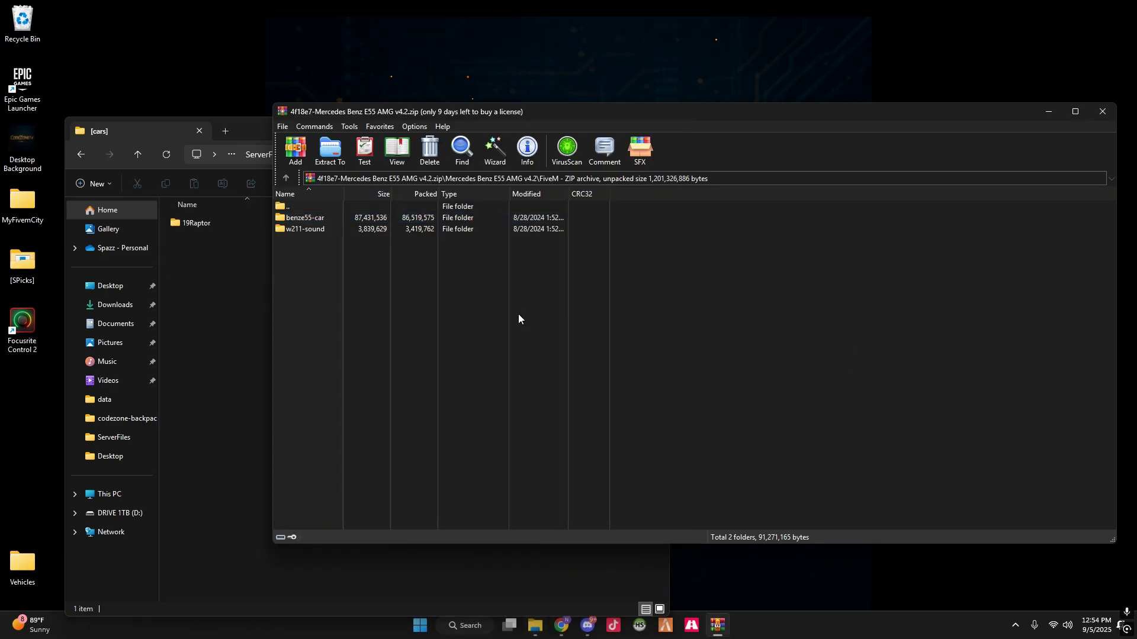
drag(339, 220, 232, 295)
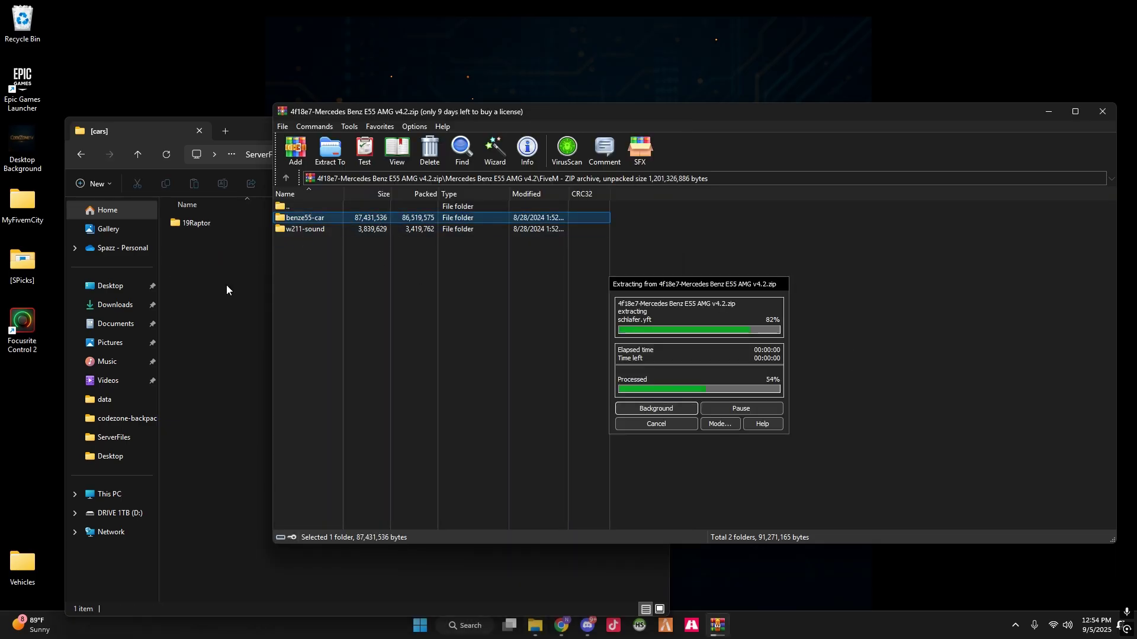
Close the Mercedes archive window and move the [cars] folder window to the middle of the desktop
click(870, 312)
drag(865, 106, 701, 147)
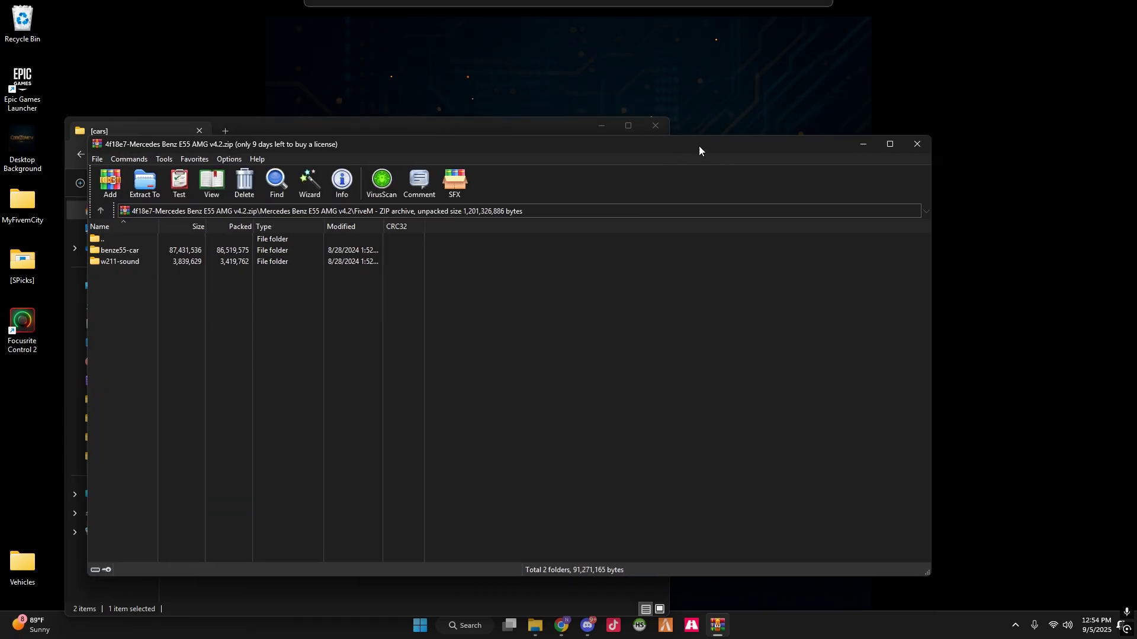
click(919, 142)
drag(379, 130, 578, 51)
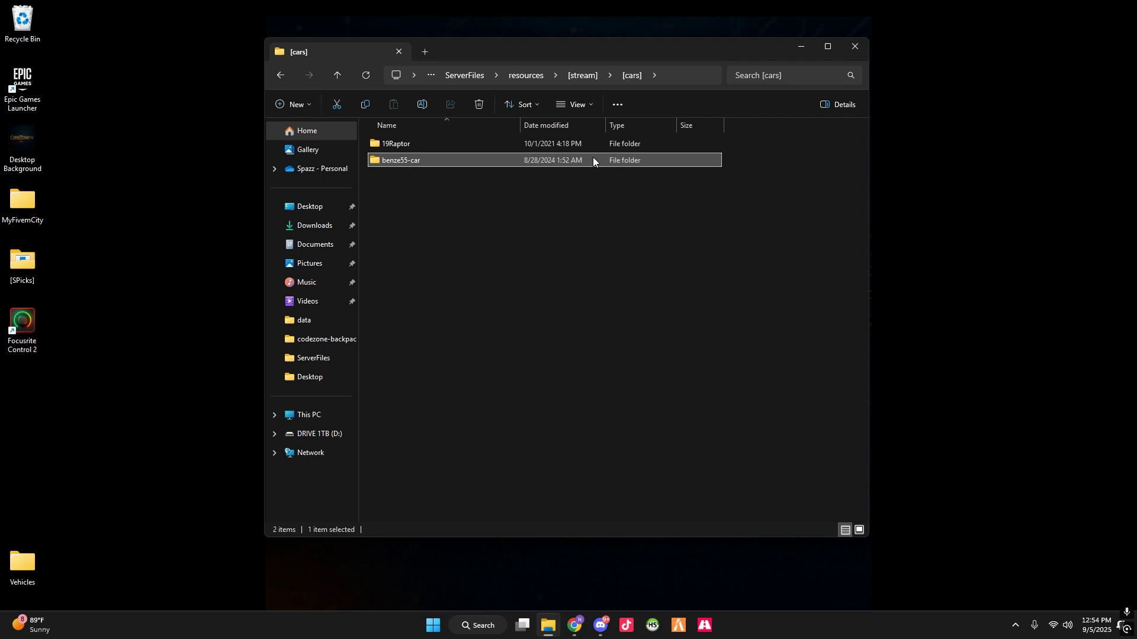
Inspect the contents of the benze55-car and 19Raptor folders, returning to the [cars] folder
double_click(421, 163)
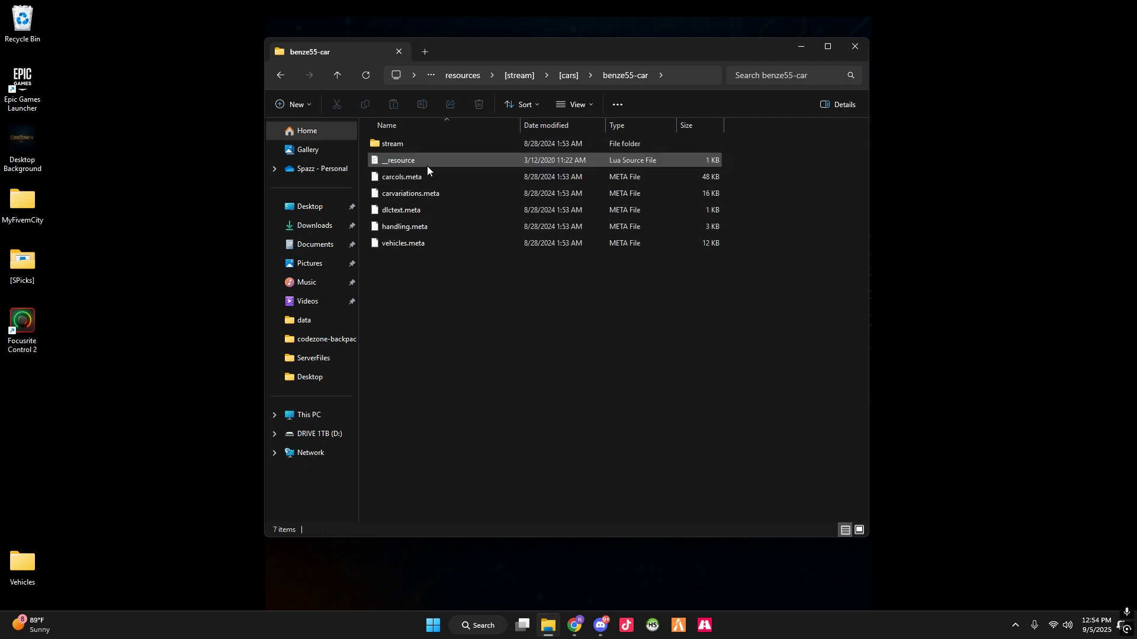
key(alt+Left)
double_click(428, 145)
key(alt+Left)
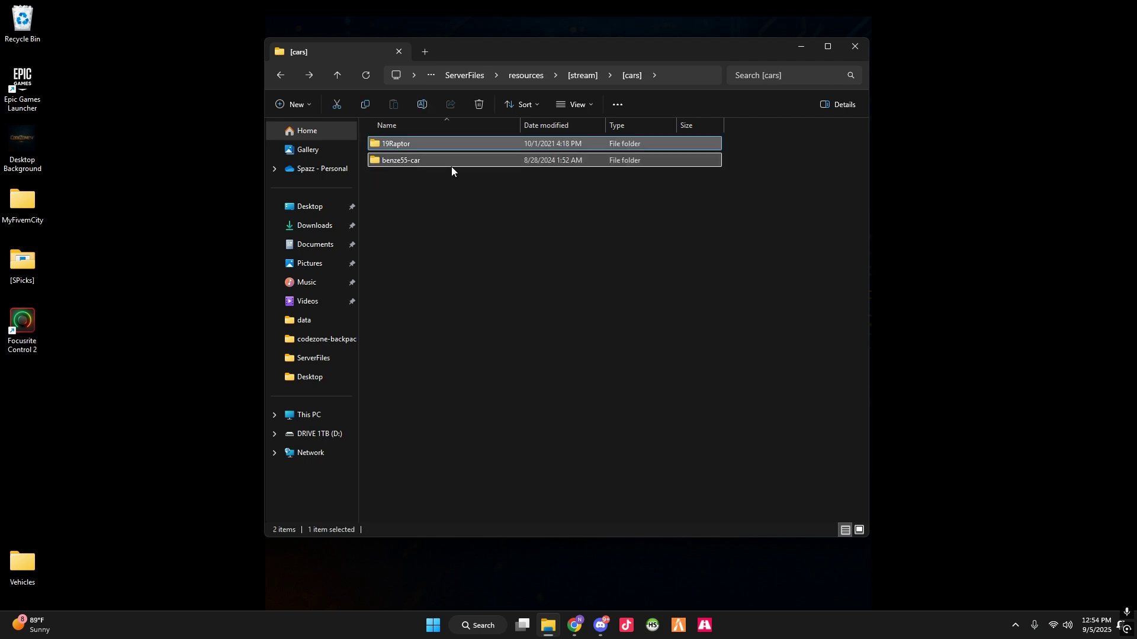
double_click(451, 163)
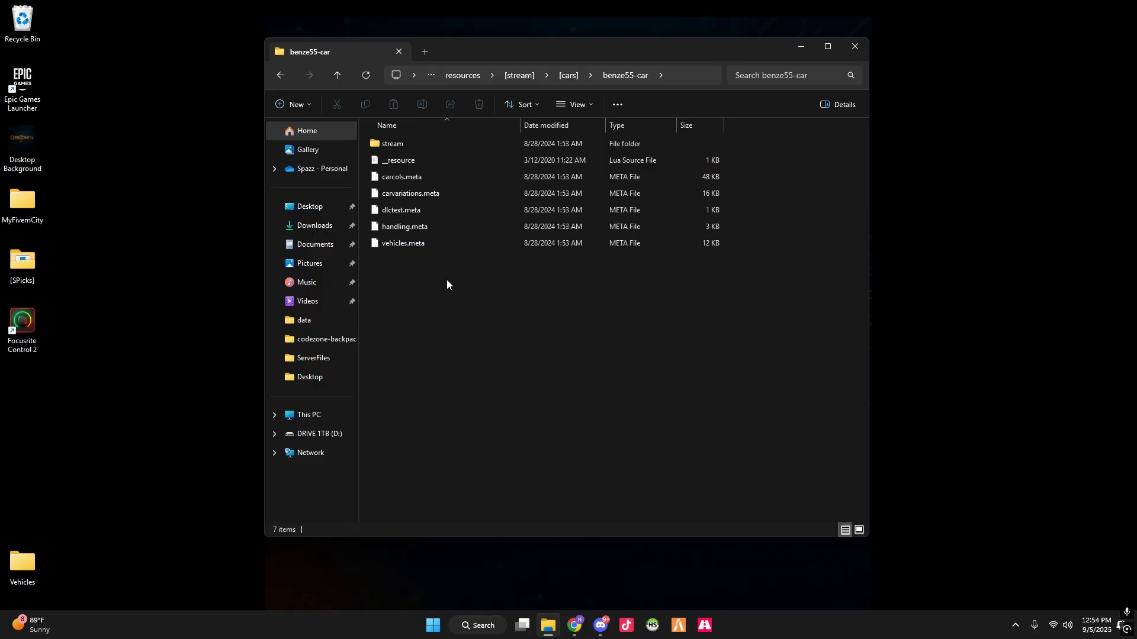
key(alt+Left)
Switch to the LibertyCity browser window and browse the Cars category under GTA 5 Vehicles
mouse_move(572, 624)
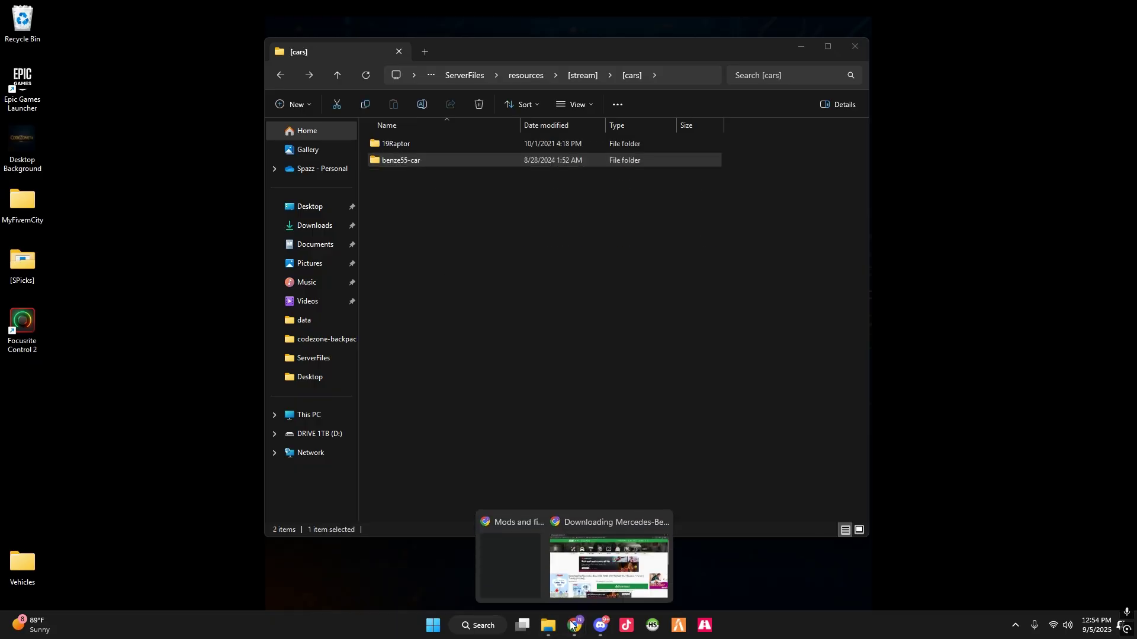
click(510, 562)
click(1089, 16)
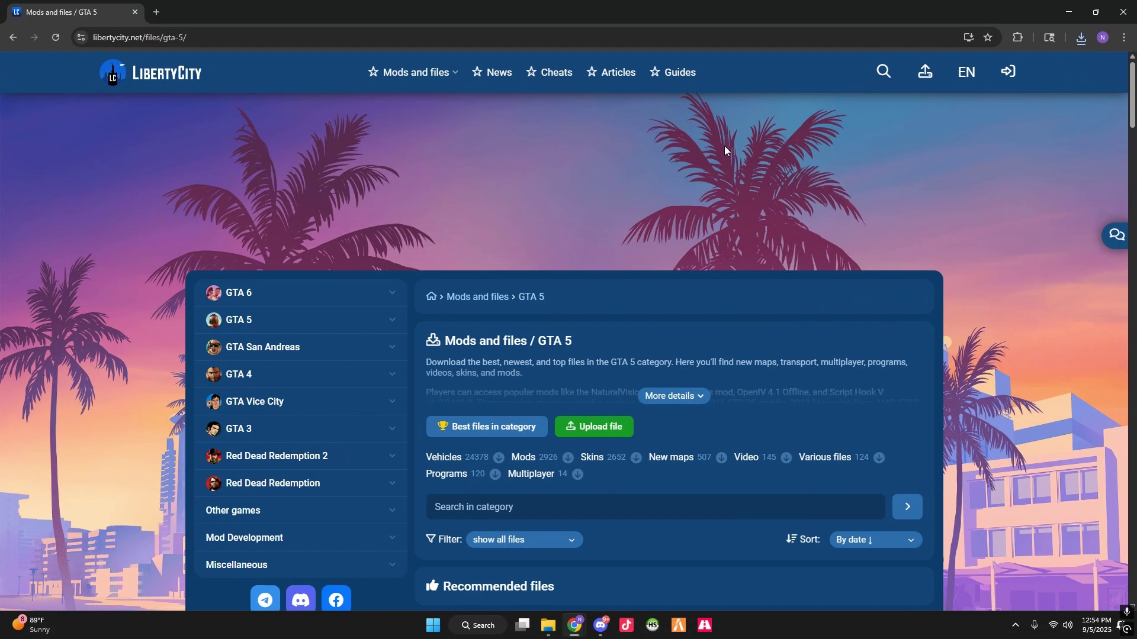
scroll(597, 357, down, 3)
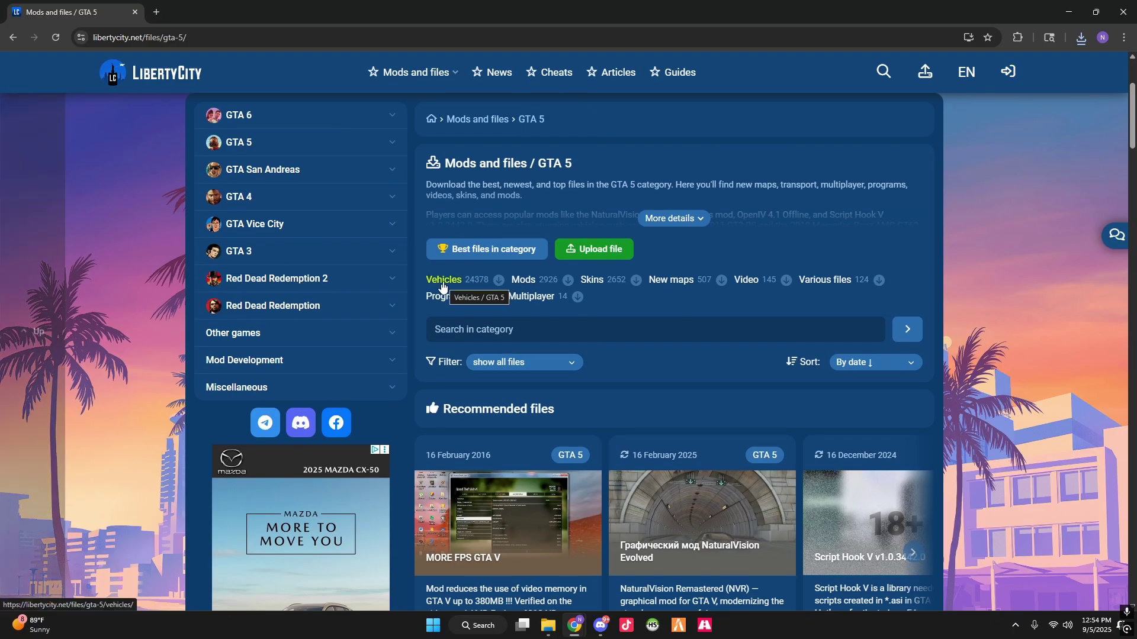
click(442, 284)
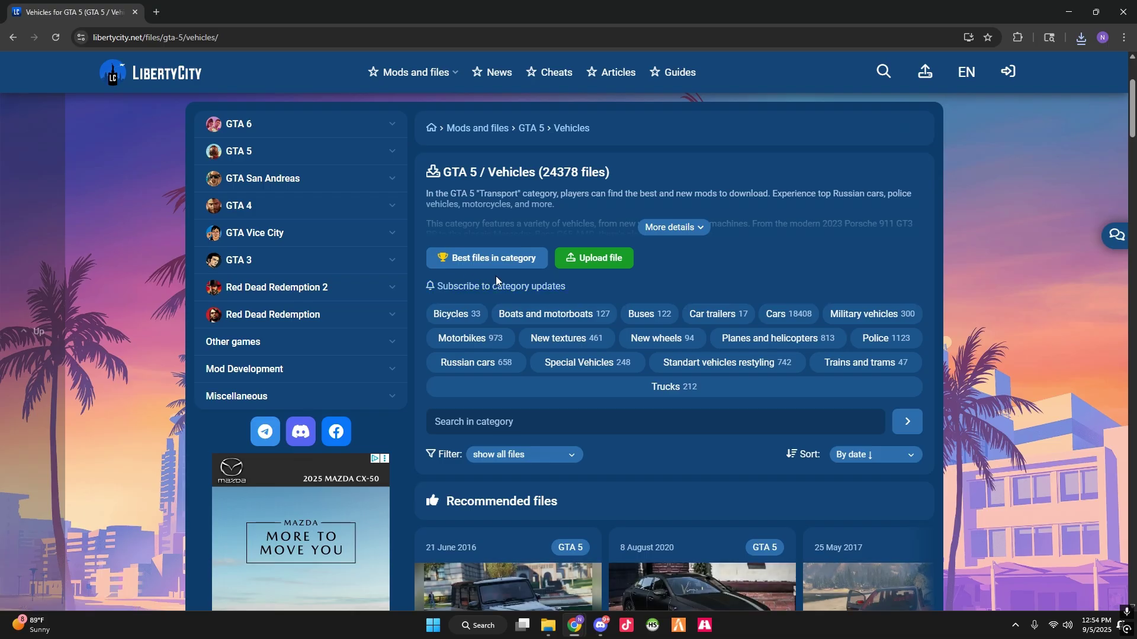
click(780, 325)
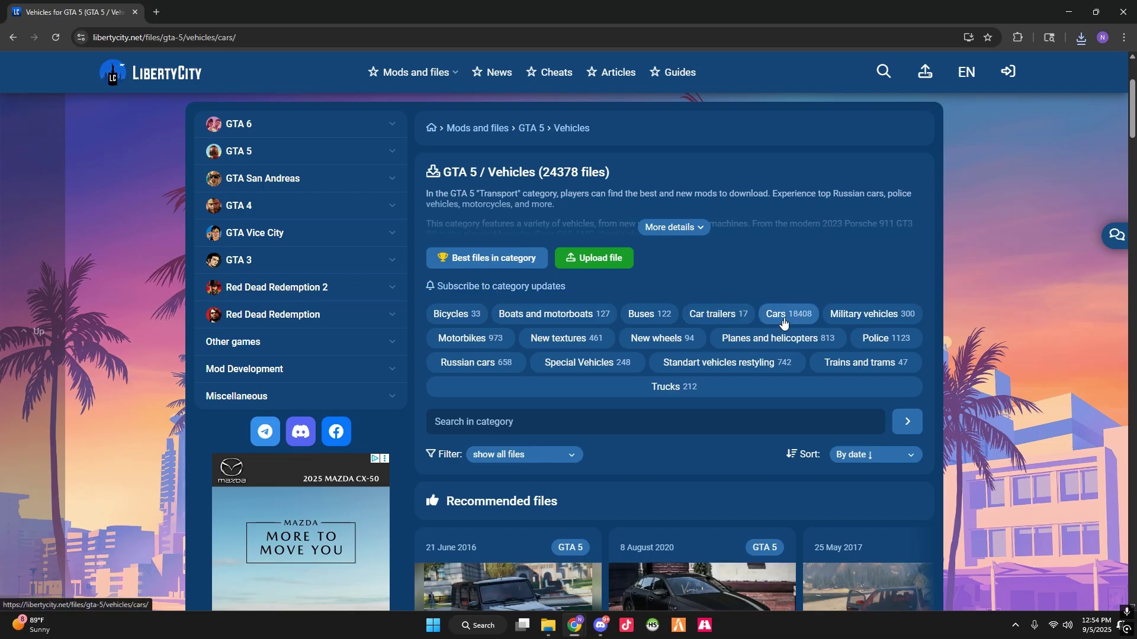
scroll(604, 415, down, 4)
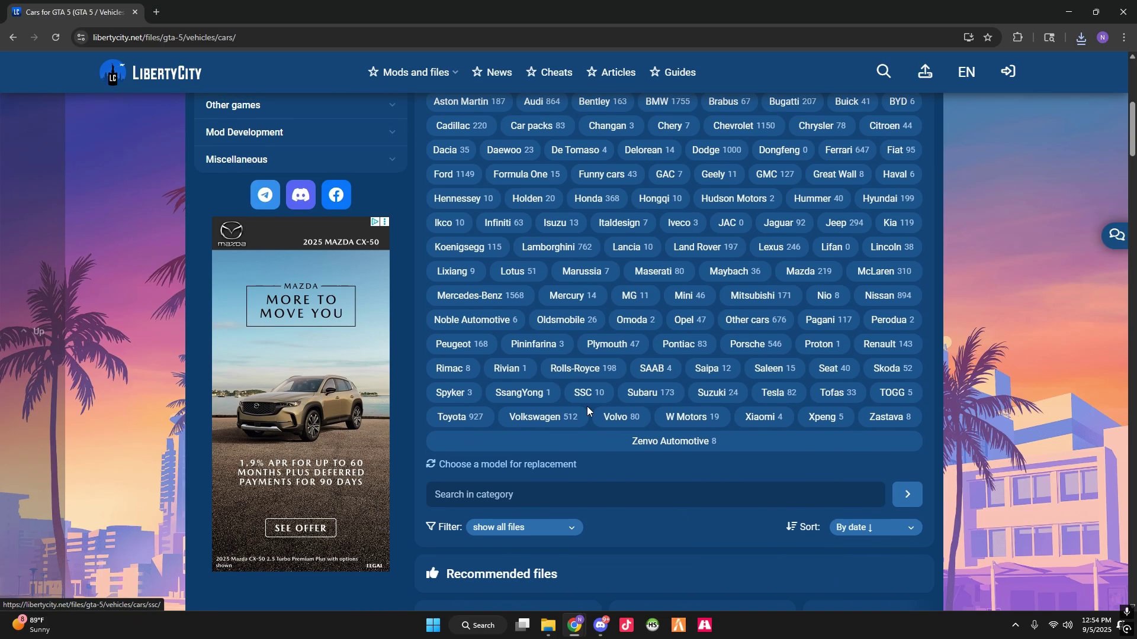
Browse the recommended files in the Dodge car category and open the RAM 1500 TRX 2021 mod page
scroll(645, 377, up, 1)
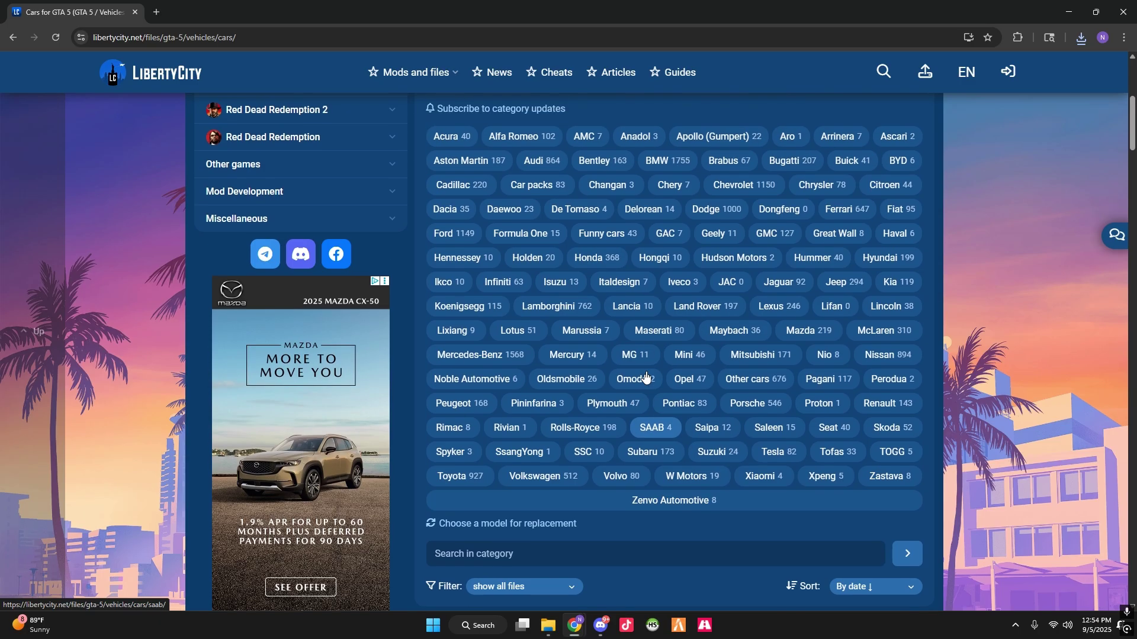
click(719, 212)
scroll(689, 341, down, 4)
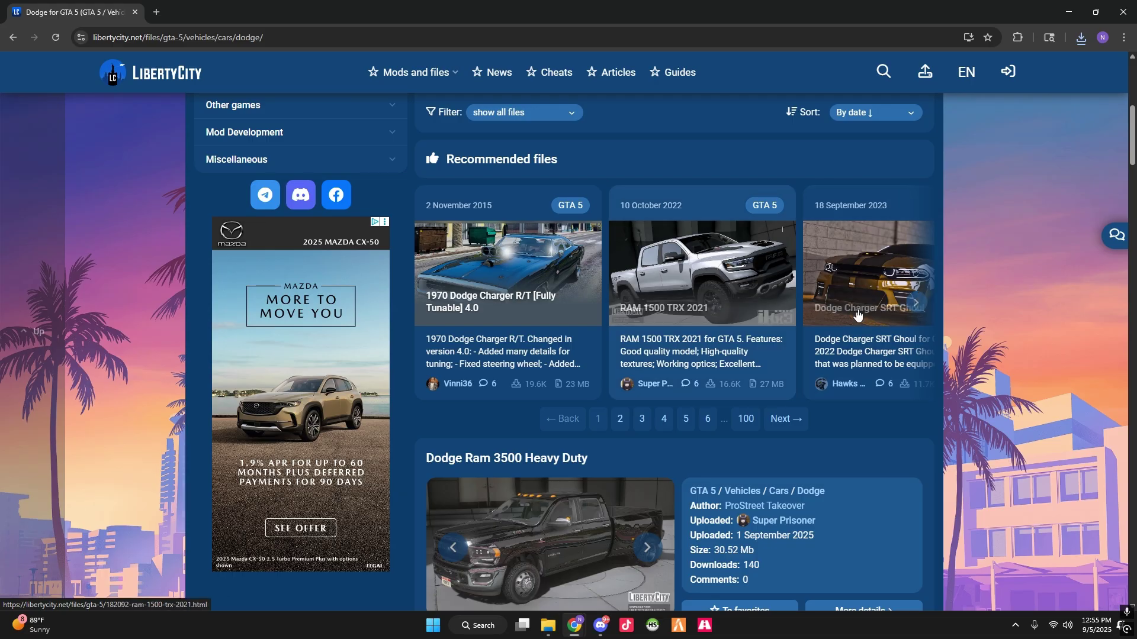
click(916, 302)
click(429, 304)
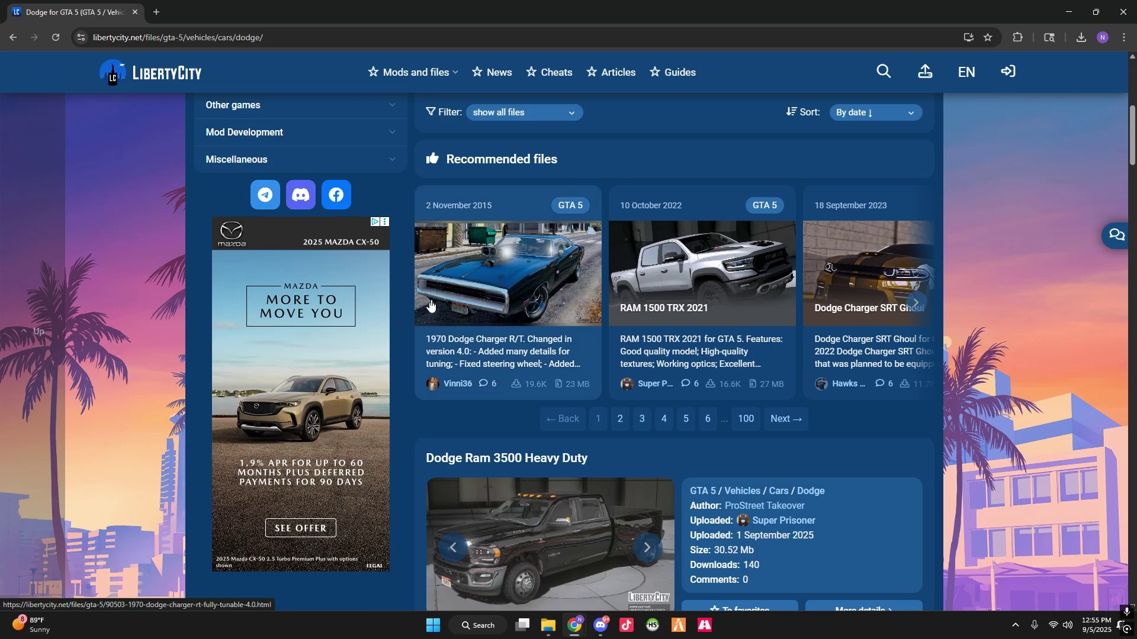
click(704, 269)
Download the RAM 1500 TRX 2021 archive as a guest and save it in the Downloads folder
scroll(706, 266, down, 2)
scroll(706, 267, down, 4)
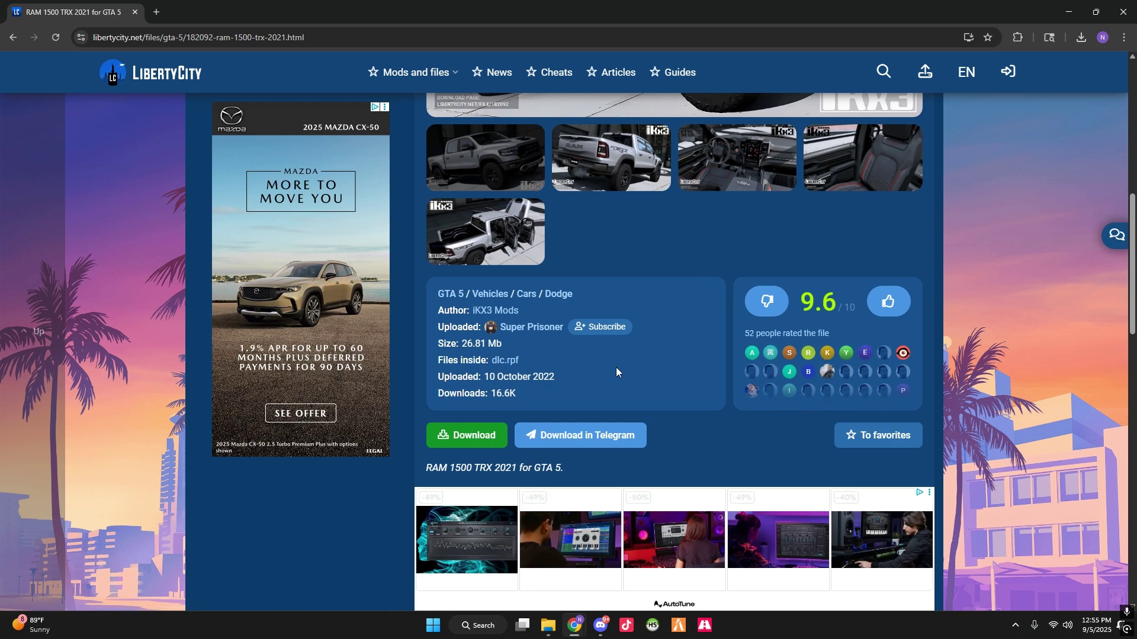
click(459, 439)
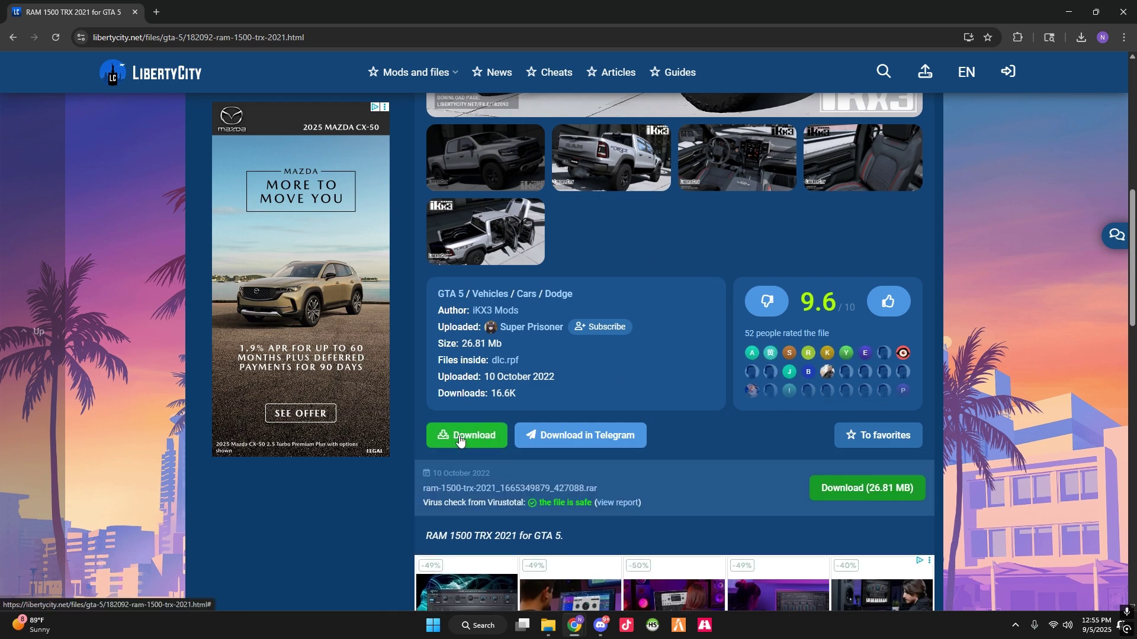
click(885, 489)
scroll(770, 276, down, 8)
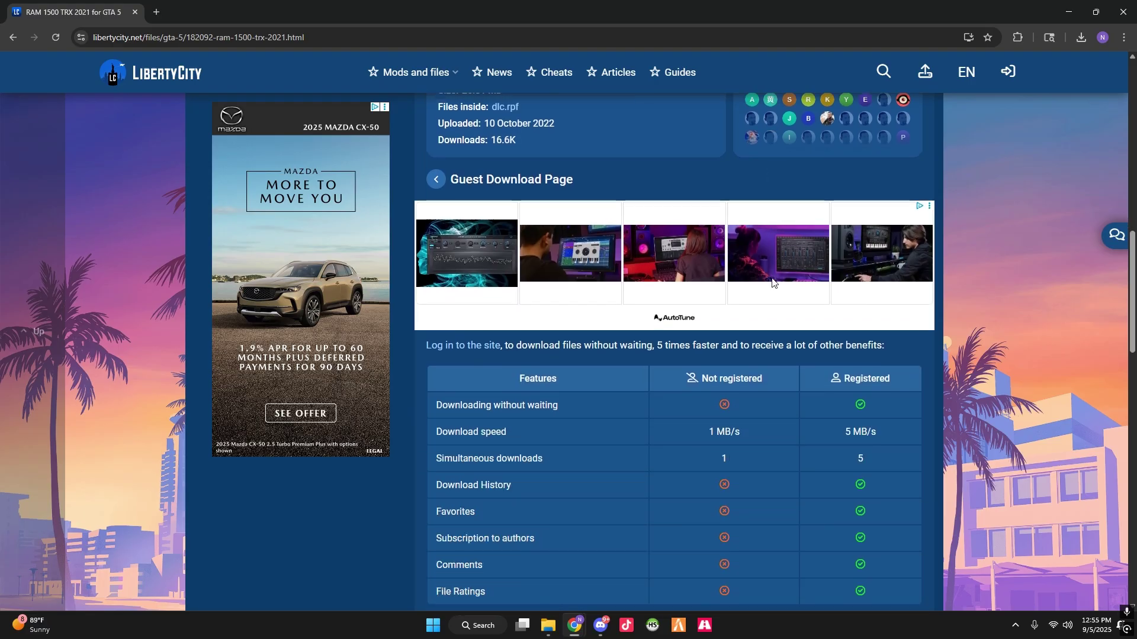
scroll(770, 276, down, 6)
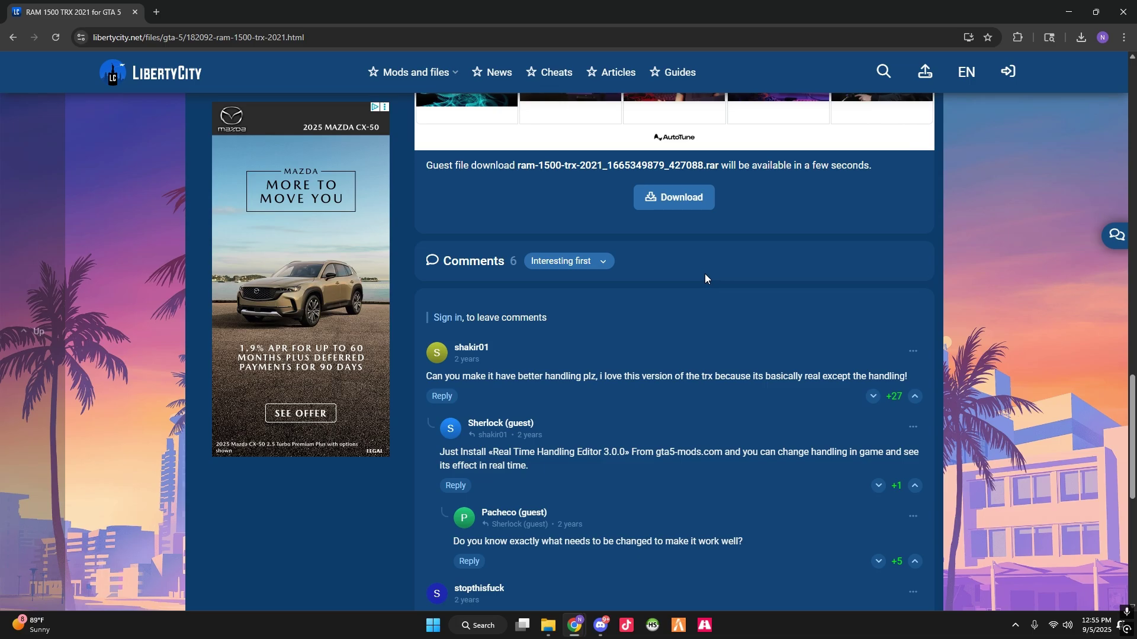
click(665, 197)
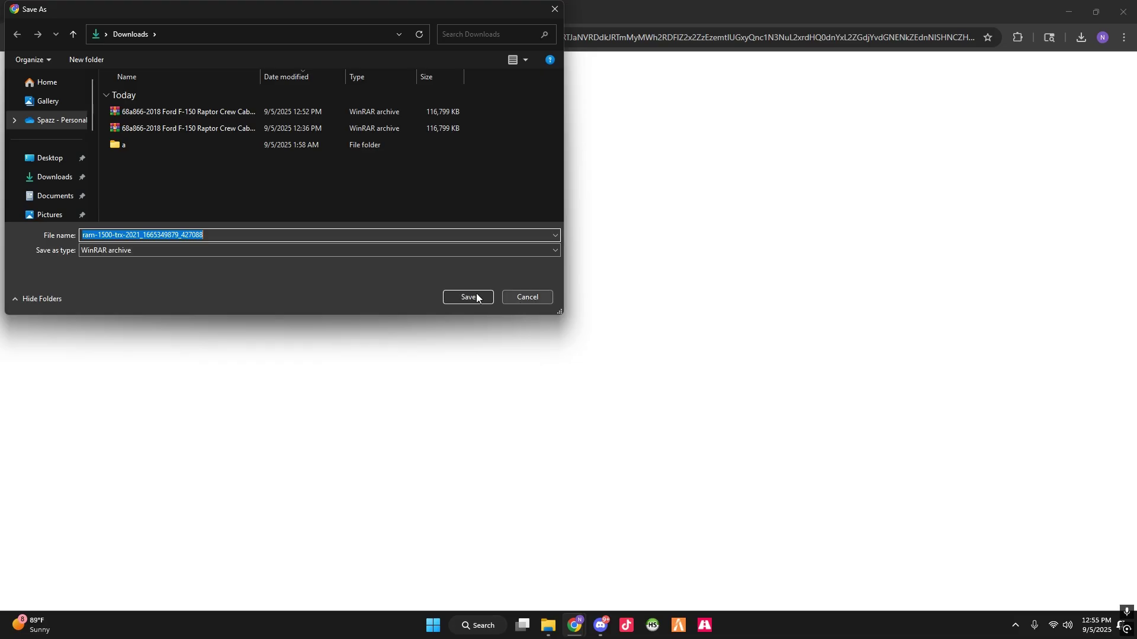
click(477, 297)
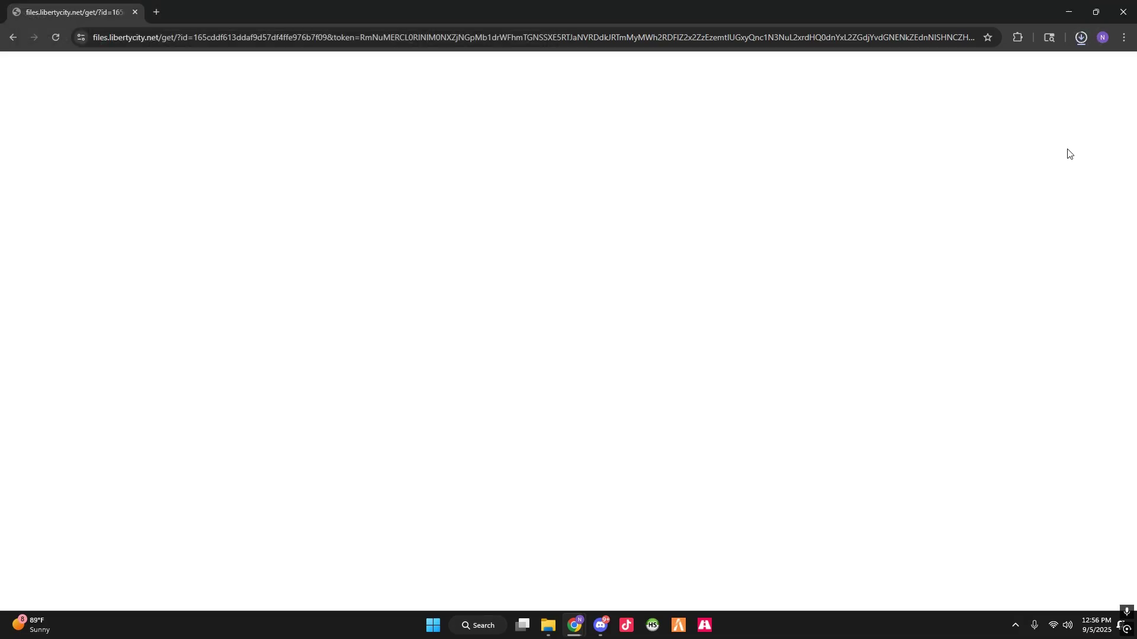
Open the downloaded RAM archive and inspect the contents of its x3ramtrx21 folder inside the iKX3 Mods folder
click(965, 79)
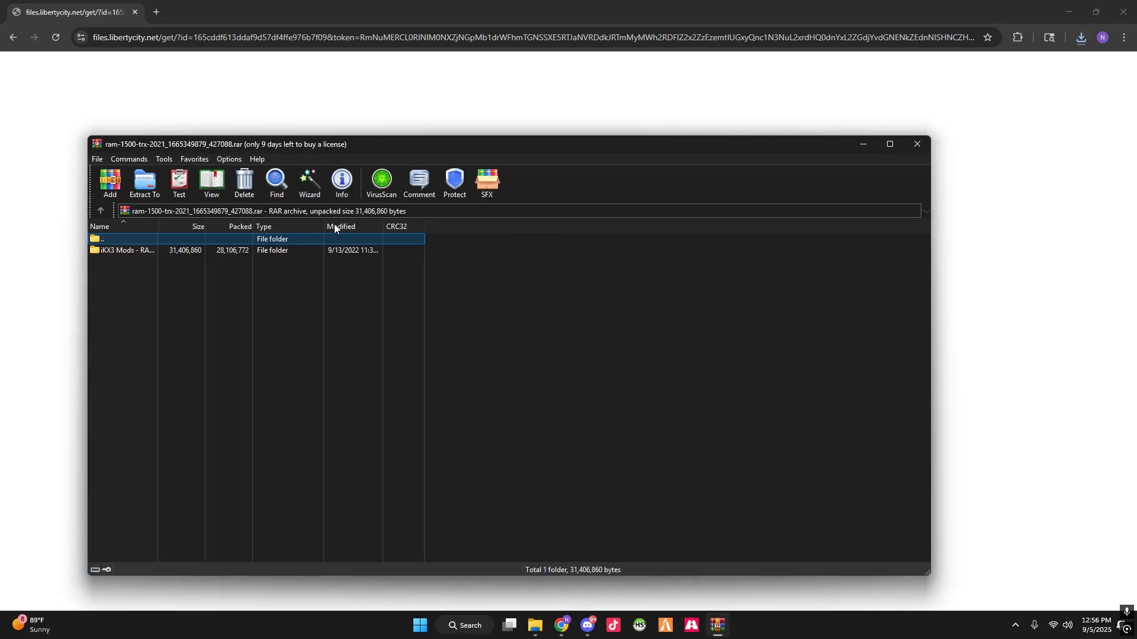
double_click(190, 254)
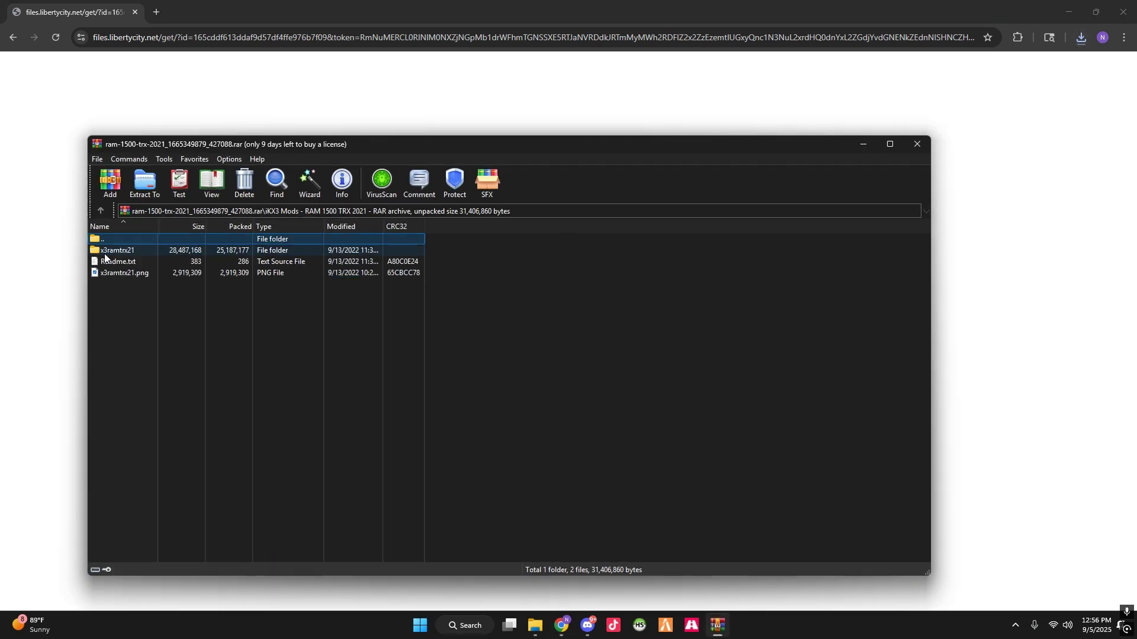
double_click(126, 253)
click(118, 250)
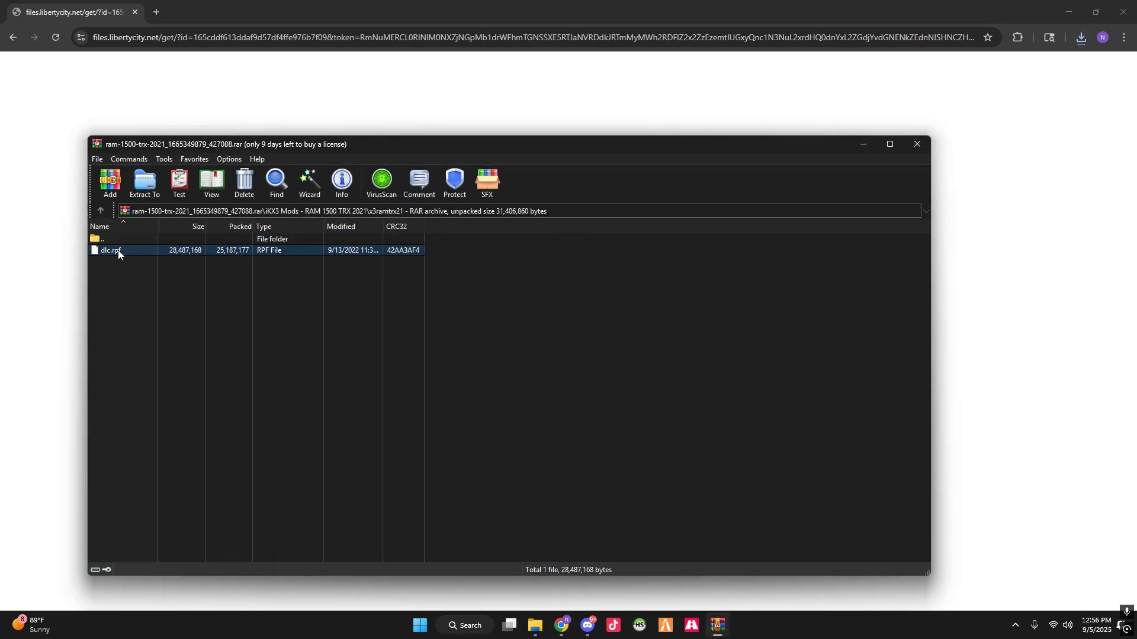
Minimize the browser, close the RAM archive window, and check the 19Raptor folder before returning to [cars]
click(1068, 13)
drag(389, 144, 673, 203)
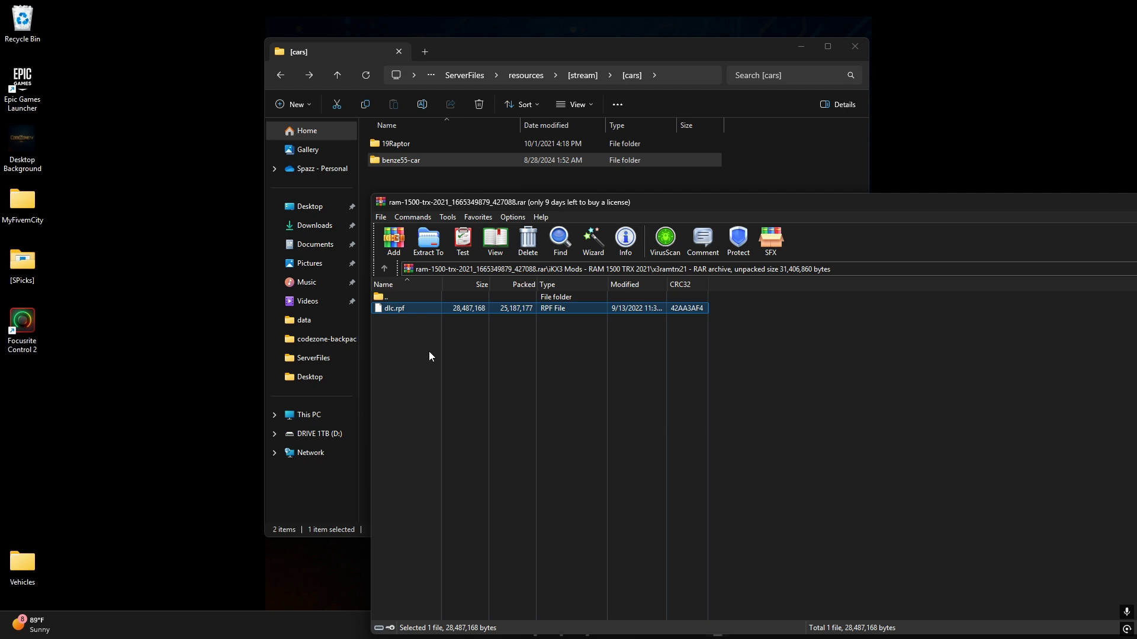
double_click(733, 201)
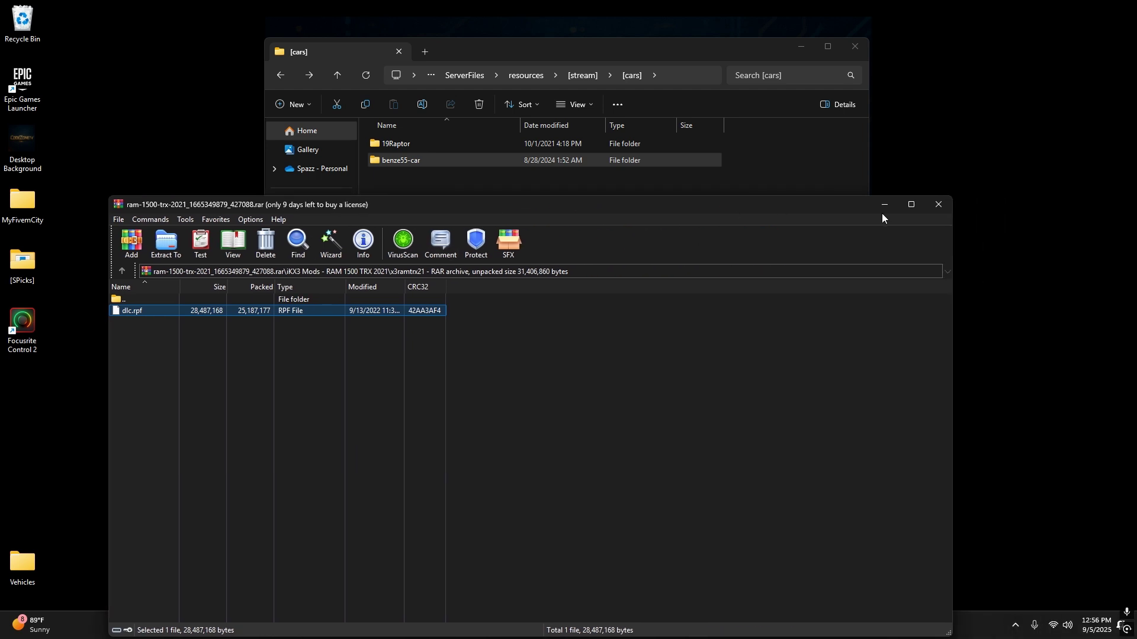
click(936, 208)
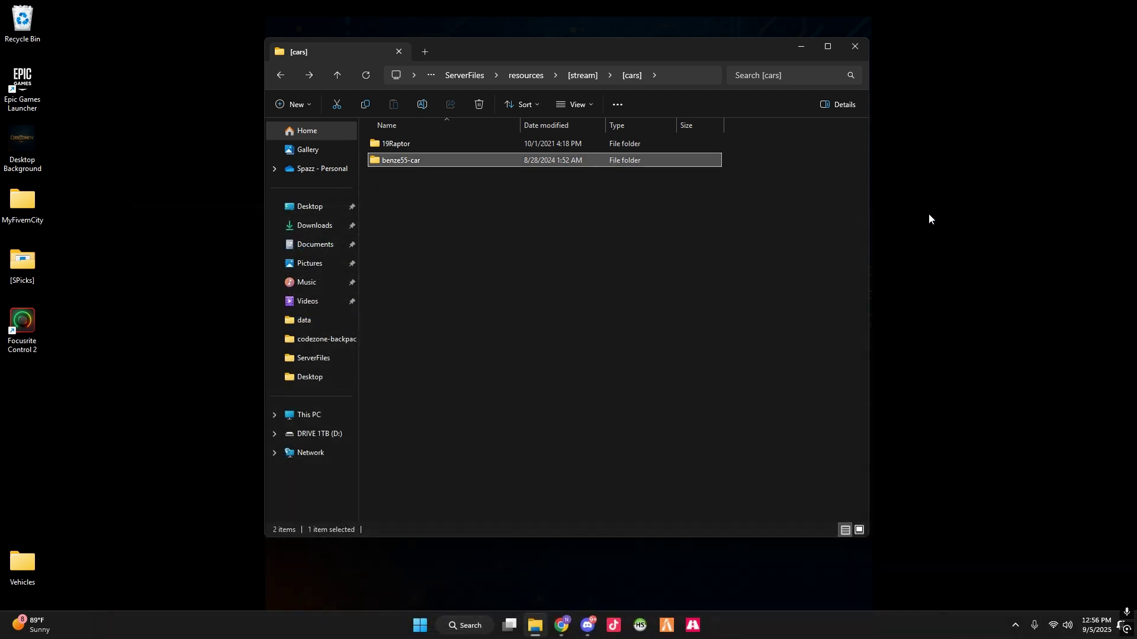
double_click(411, 149)
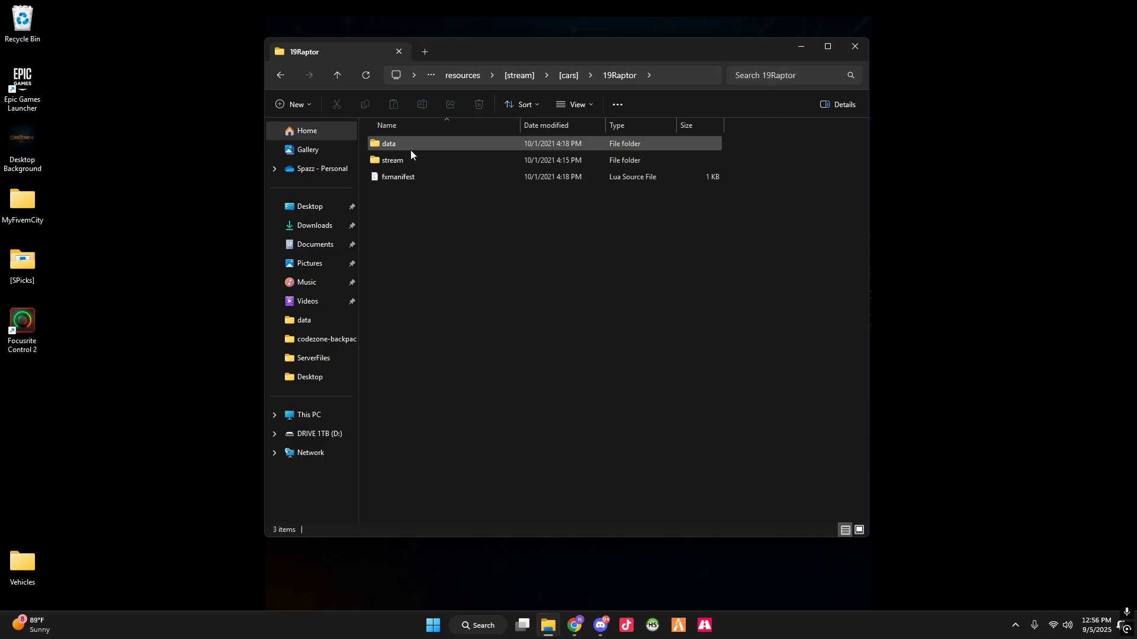
key(alt+Left)
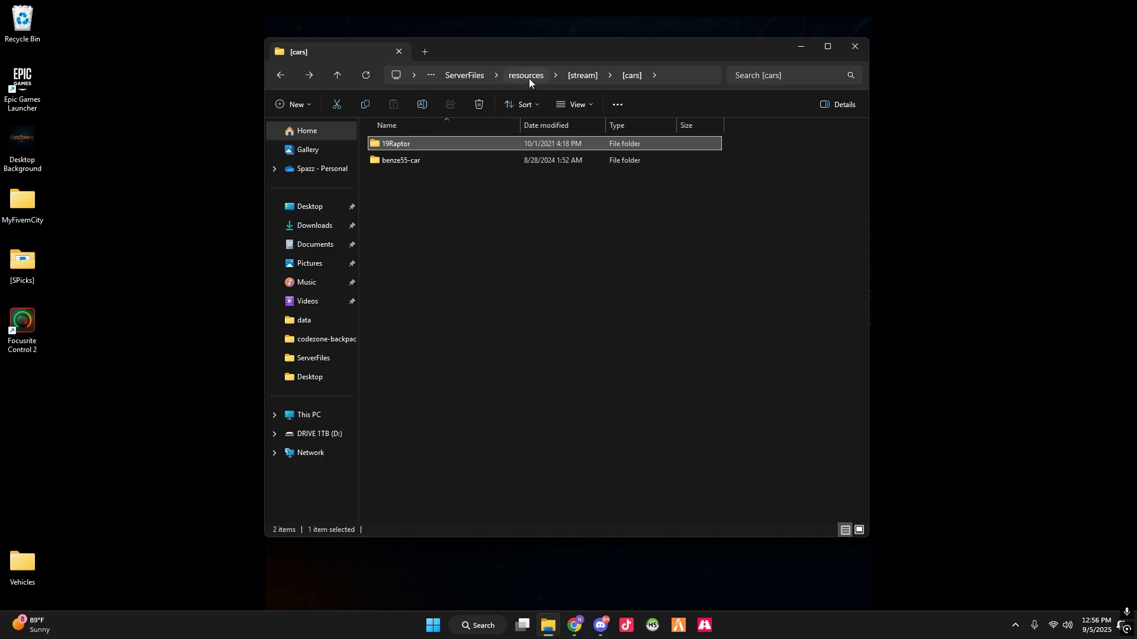
Open the server configuration file from ServerFiles in Visual Studio Code, review its ensure [stream] line, and close it
click(528, 79)
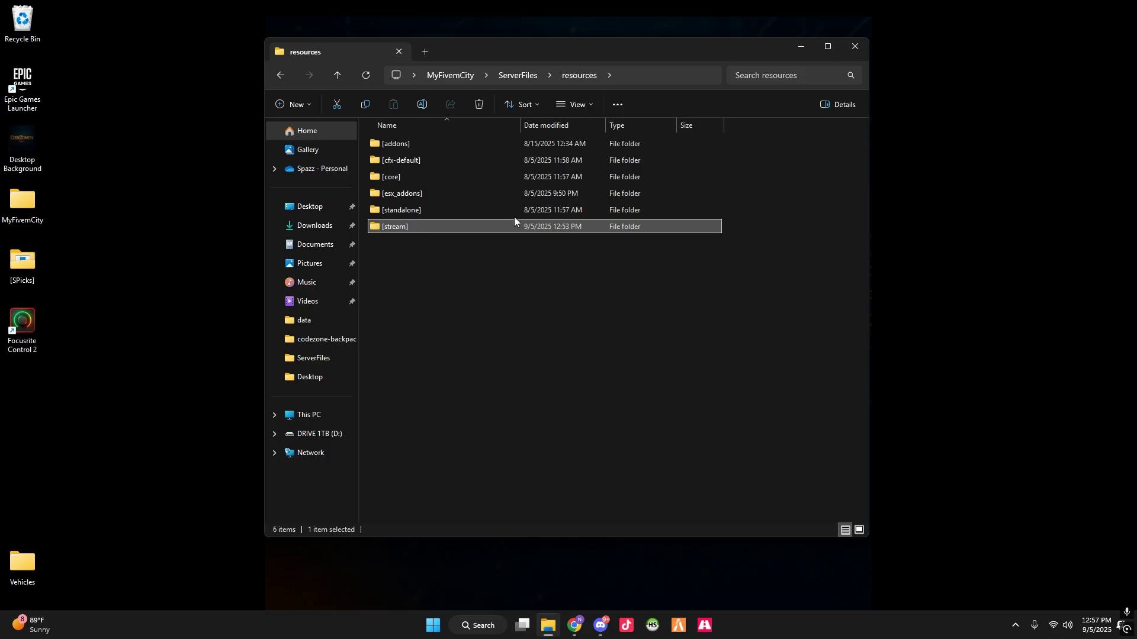
click(513, 76)
double_click(415, 192)
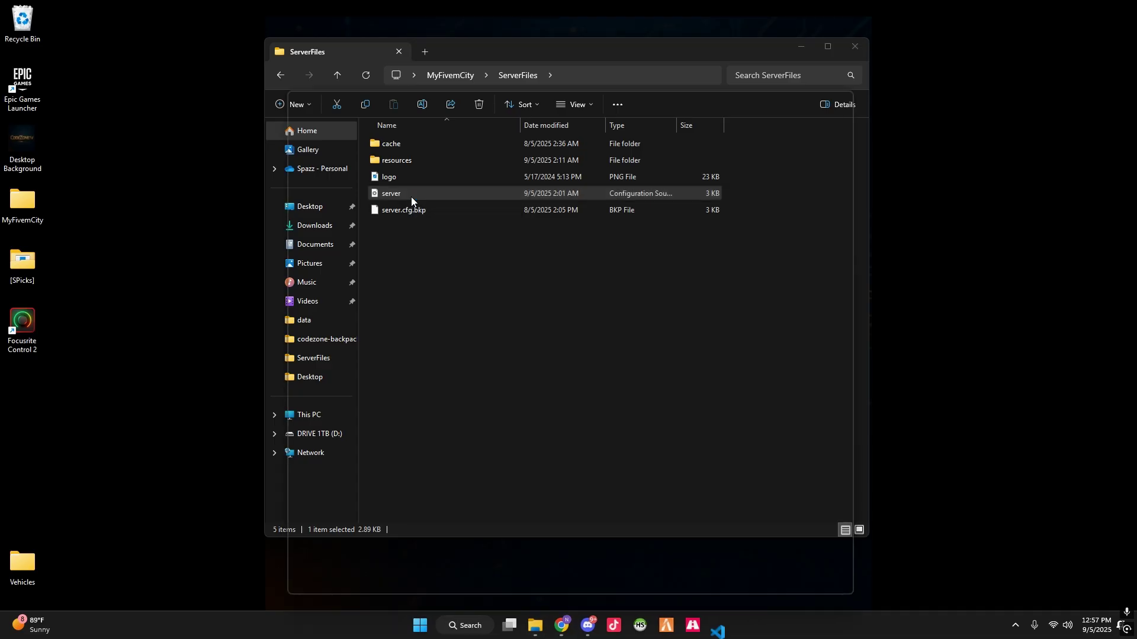
scroll(580, 369, down, 9)
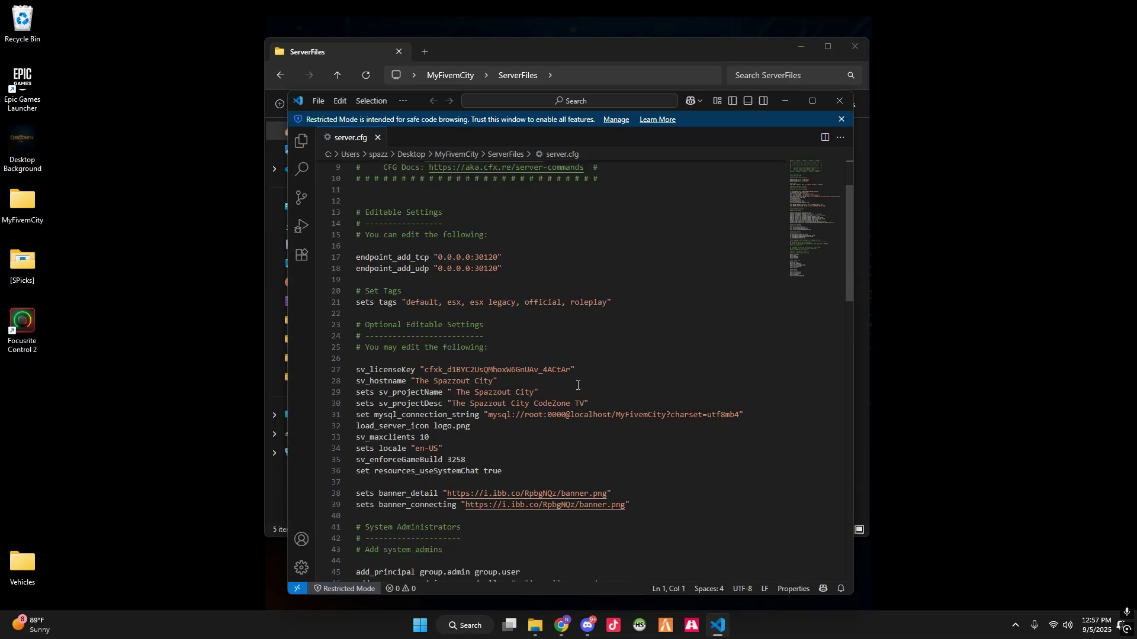
scroll(580, 369, down, 13)
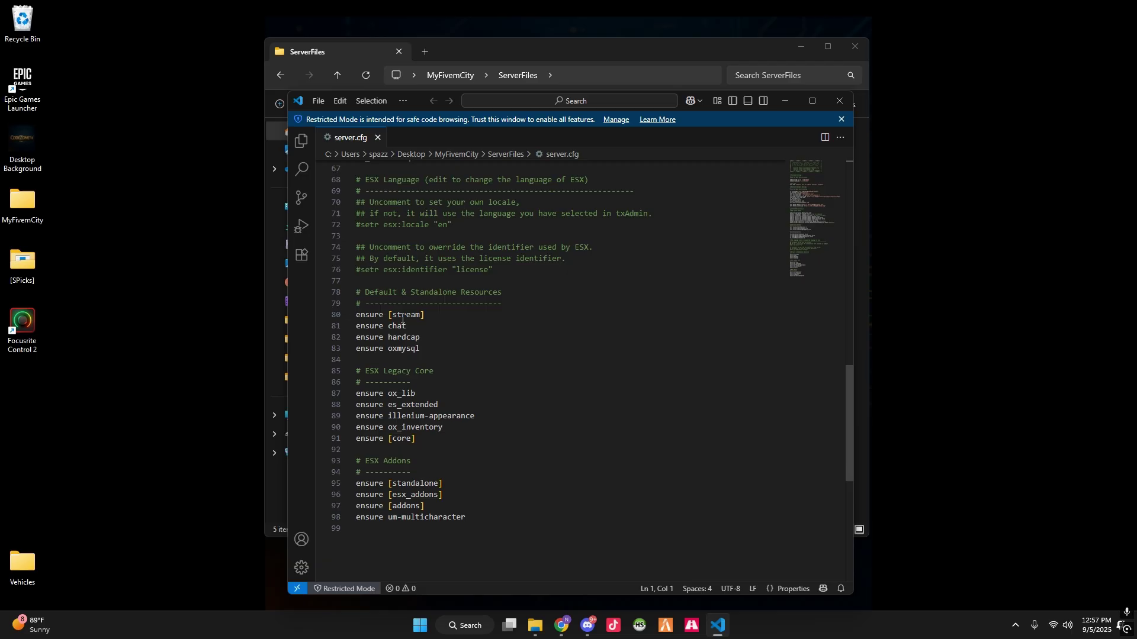
drag(425, 315, 370, 315)
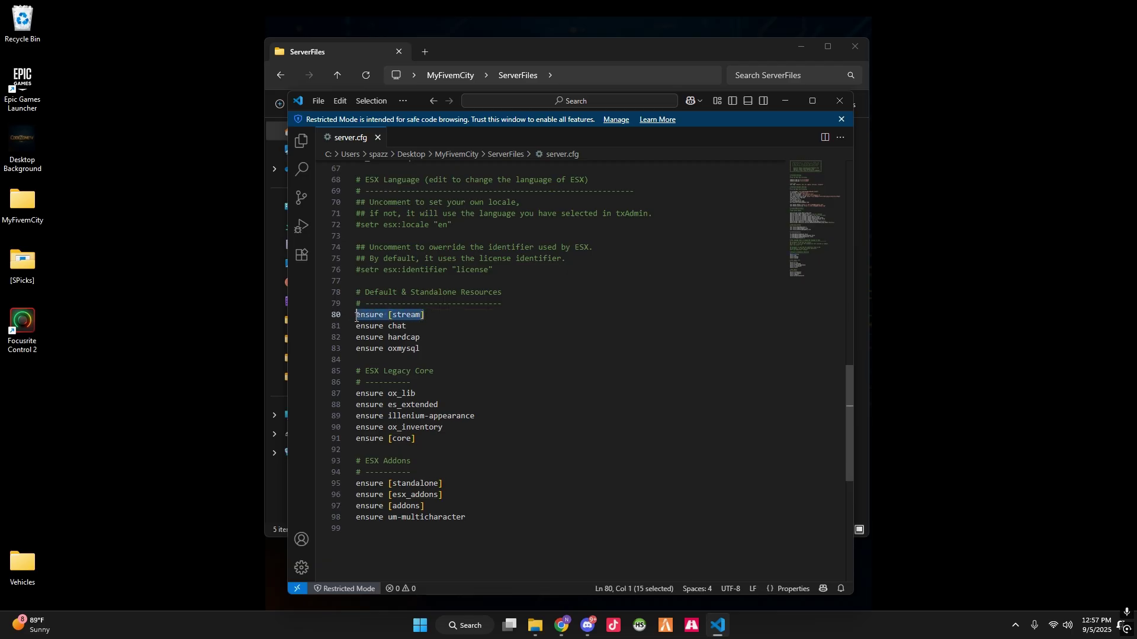
click(388, 347)
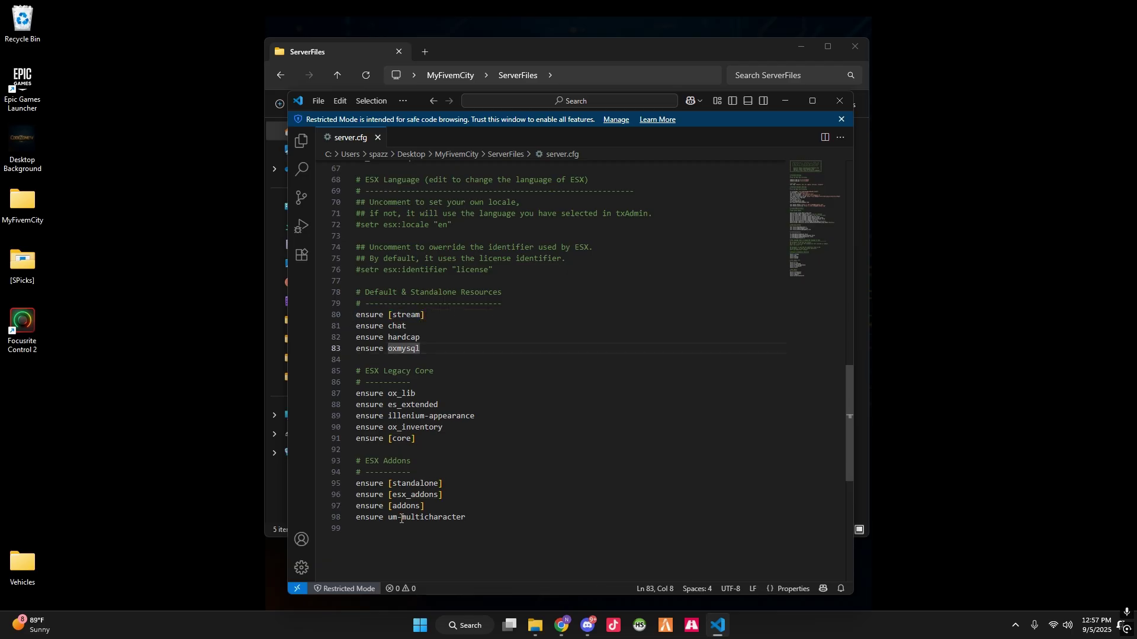
drag(425, 315, 355, 315)
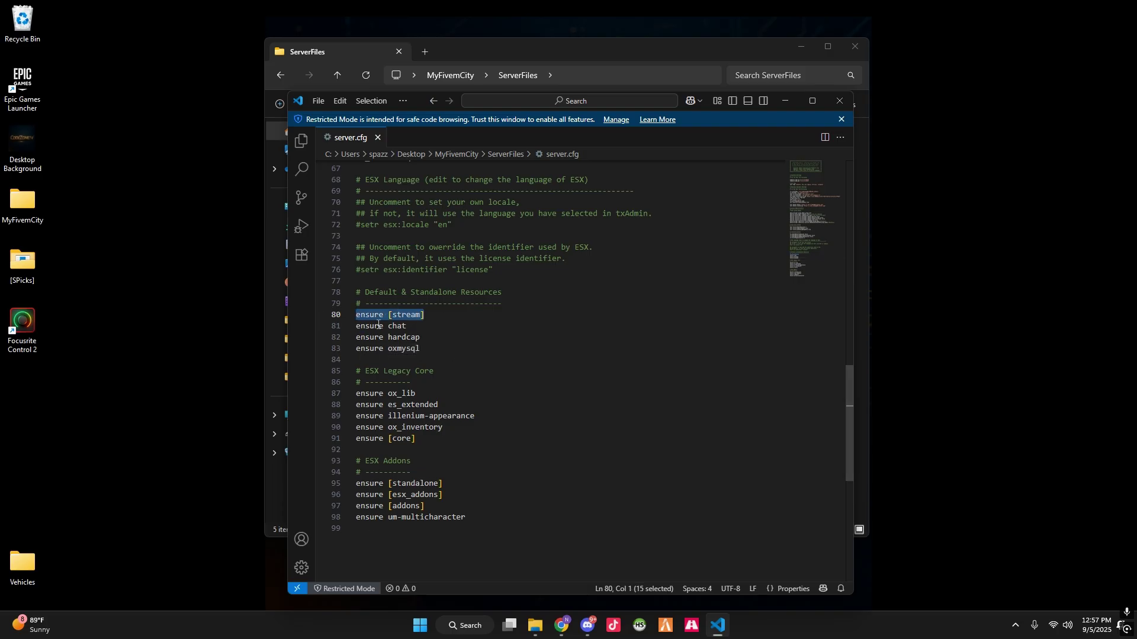
click(839, 97)
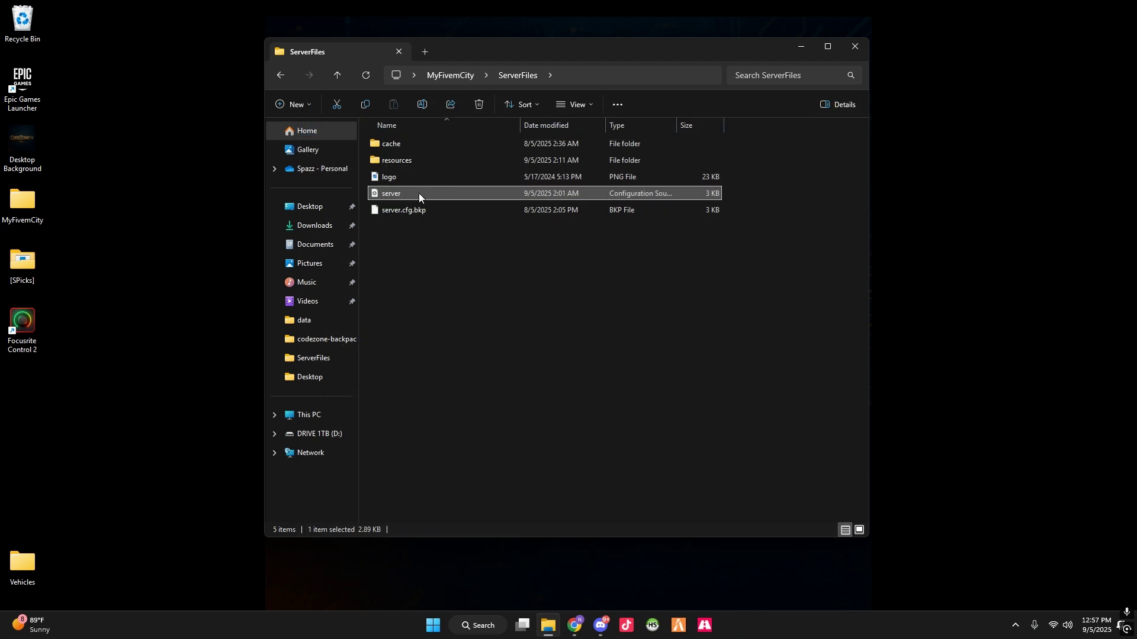
double_click(418, 193)
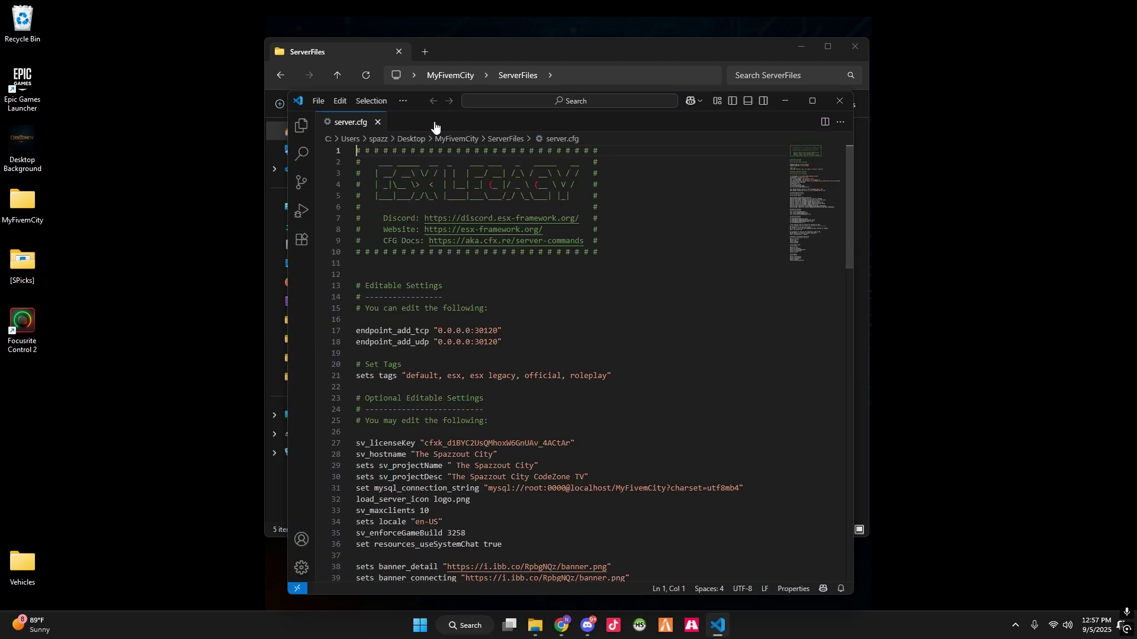
scroll(485, 214, down, 18)
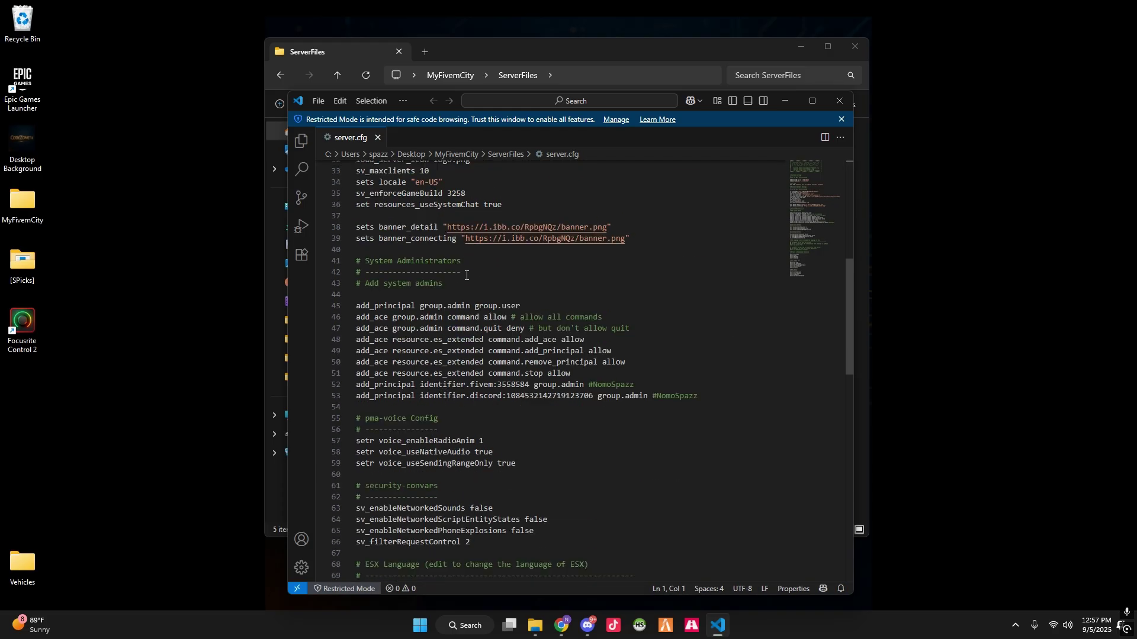
click(839, 101)
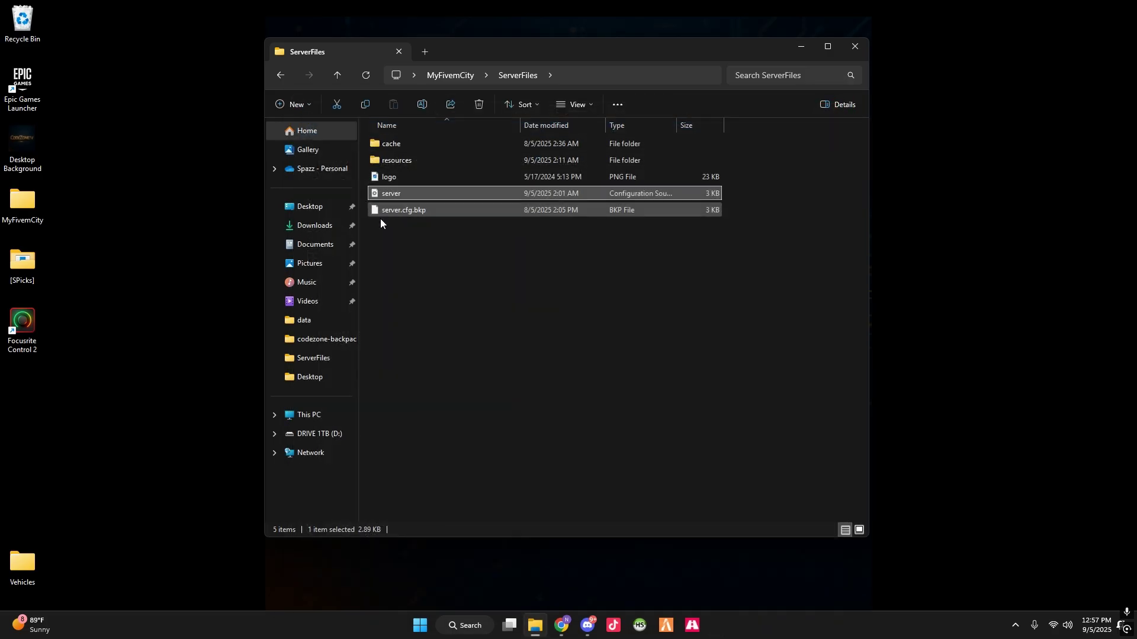
Open the server configuration file in Notepad, using that app just once
right_click(388, 195)
mouse_move(460, 264)
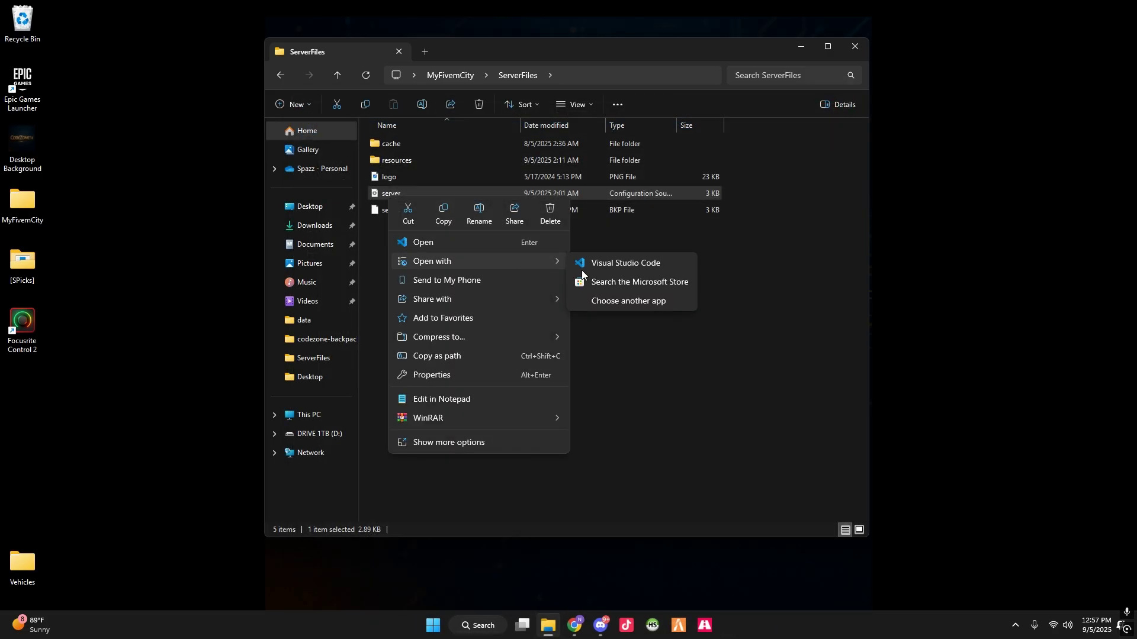
click(616, 297)
click(498, 319)
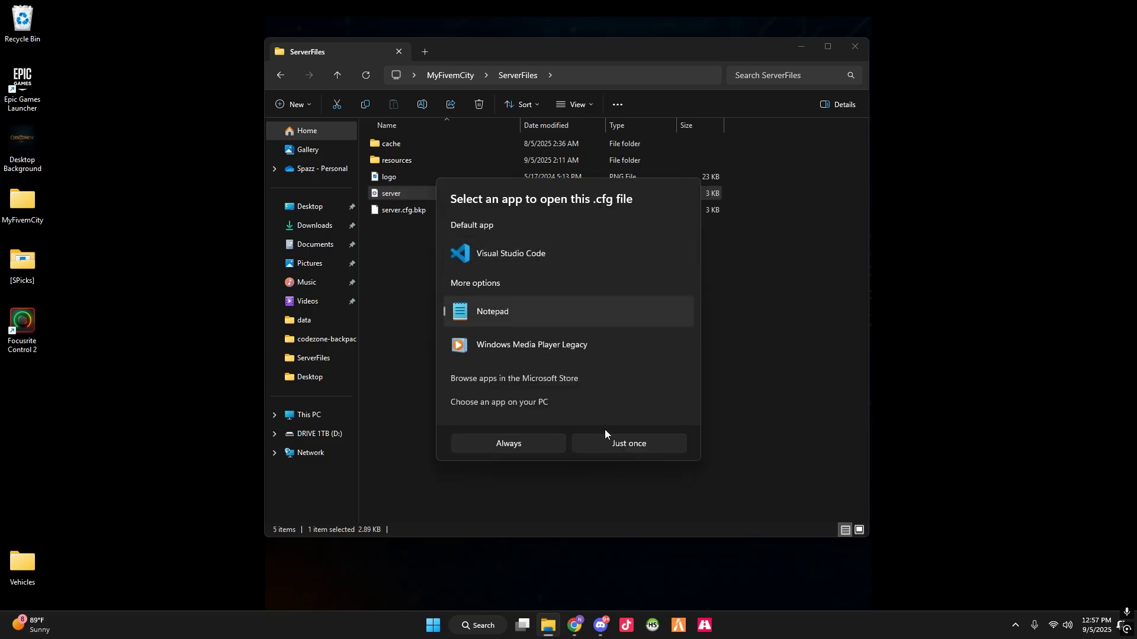
click(617, 445)
Re-enter [stream] on the first ensure line under Default & Standalone Resources and close Notepad
scroll(373, 383, down, 5)
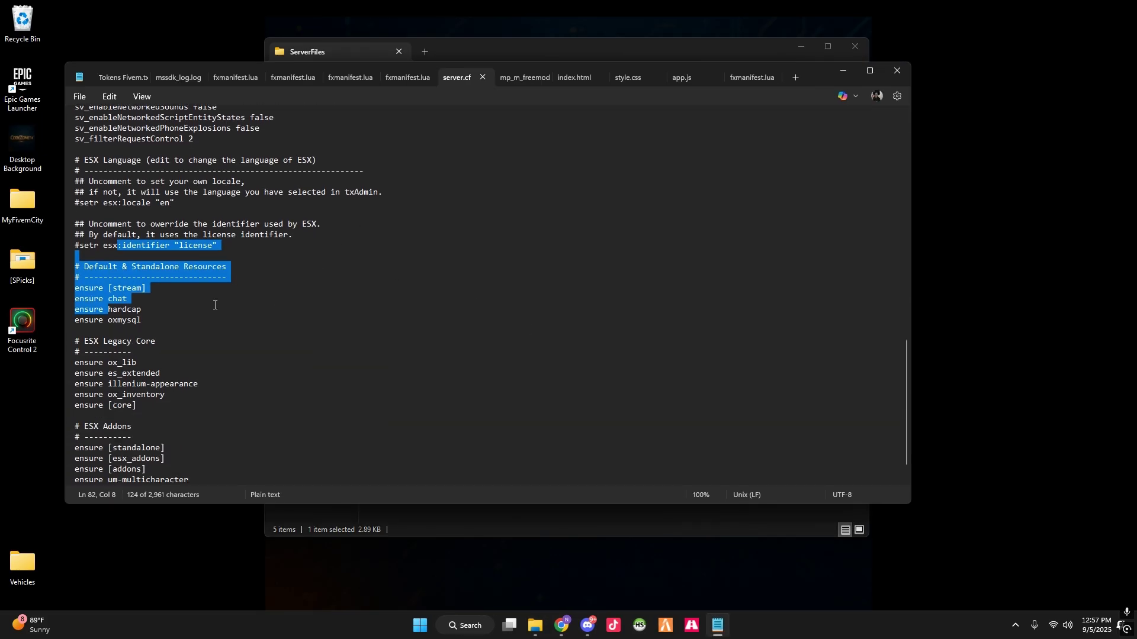
click(151, 278)
drag(150, 279, 110, 278)
key(BackSpace)
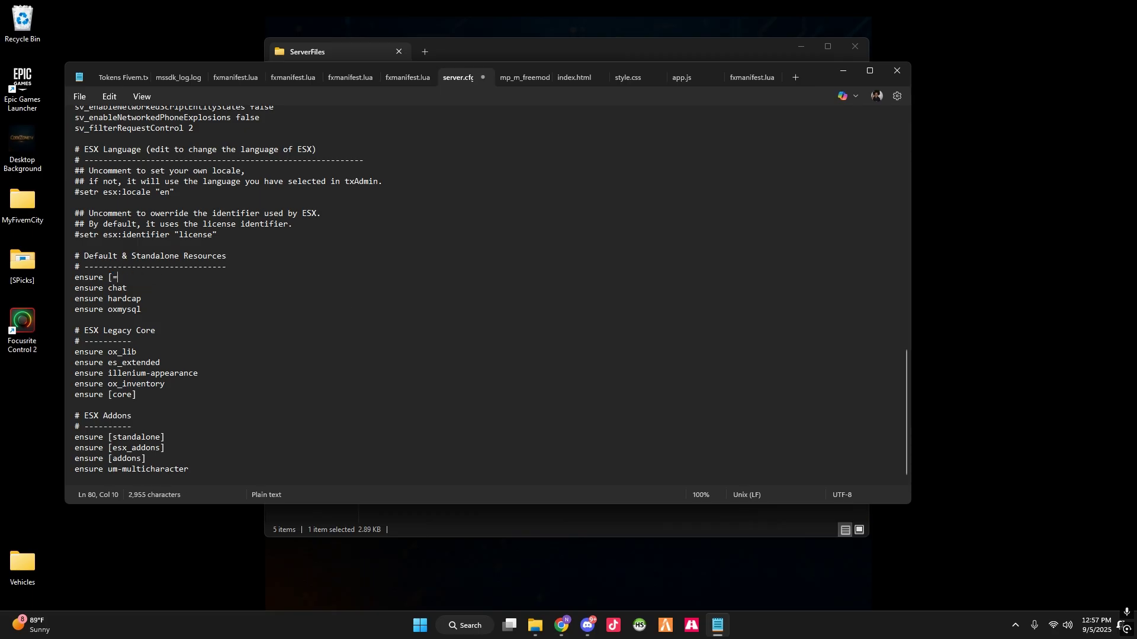
text(stream])
key(Return)
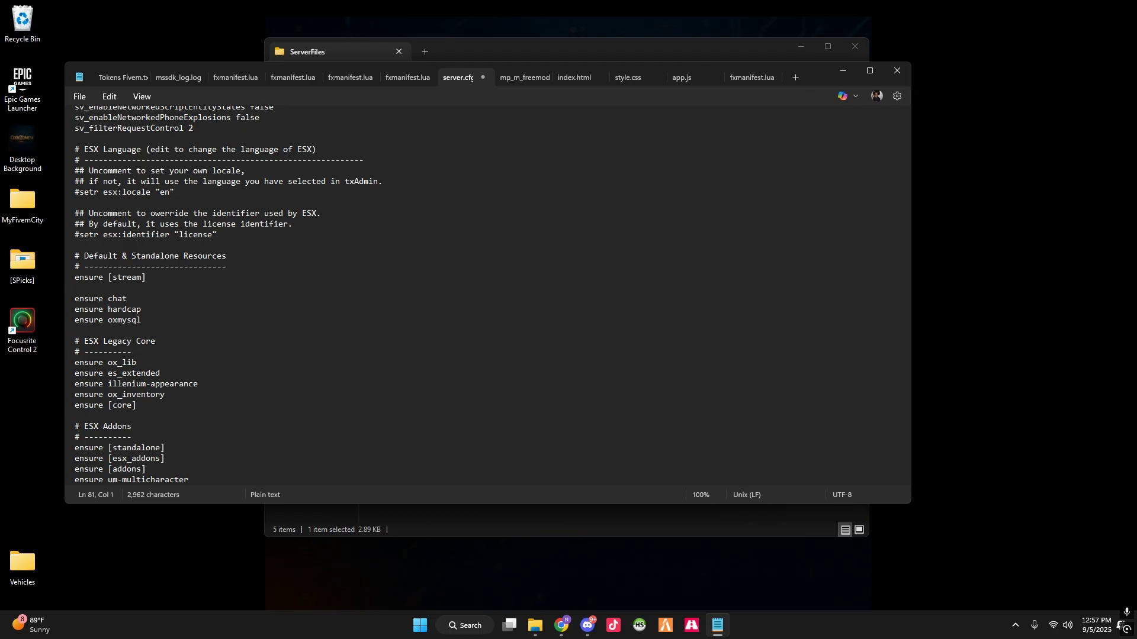
key(BackSpace)
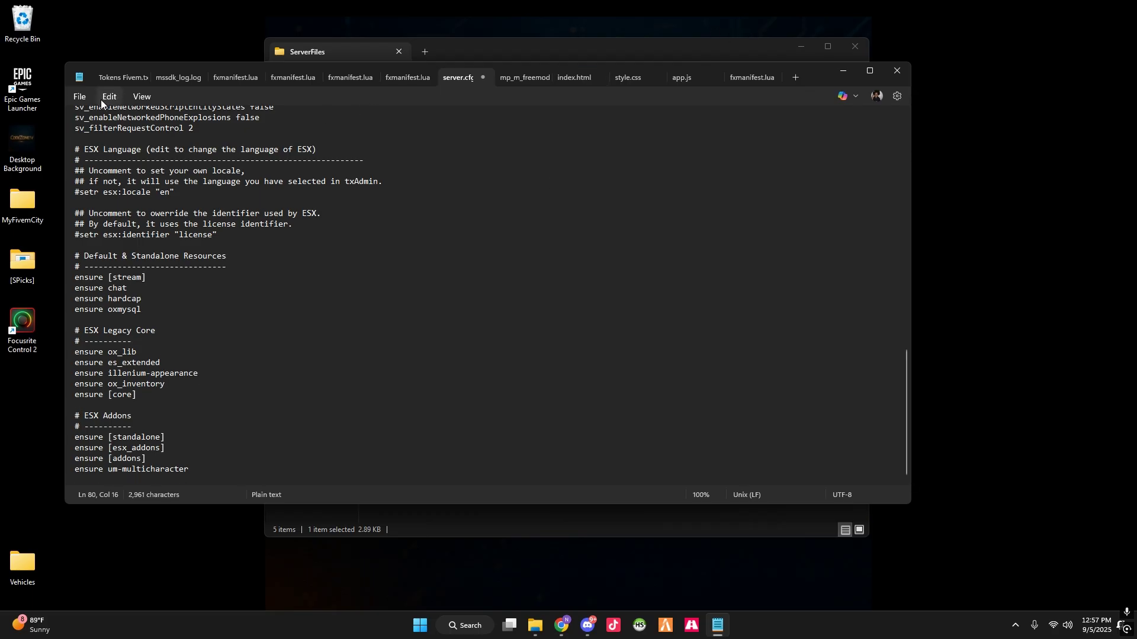
click(894, 71)
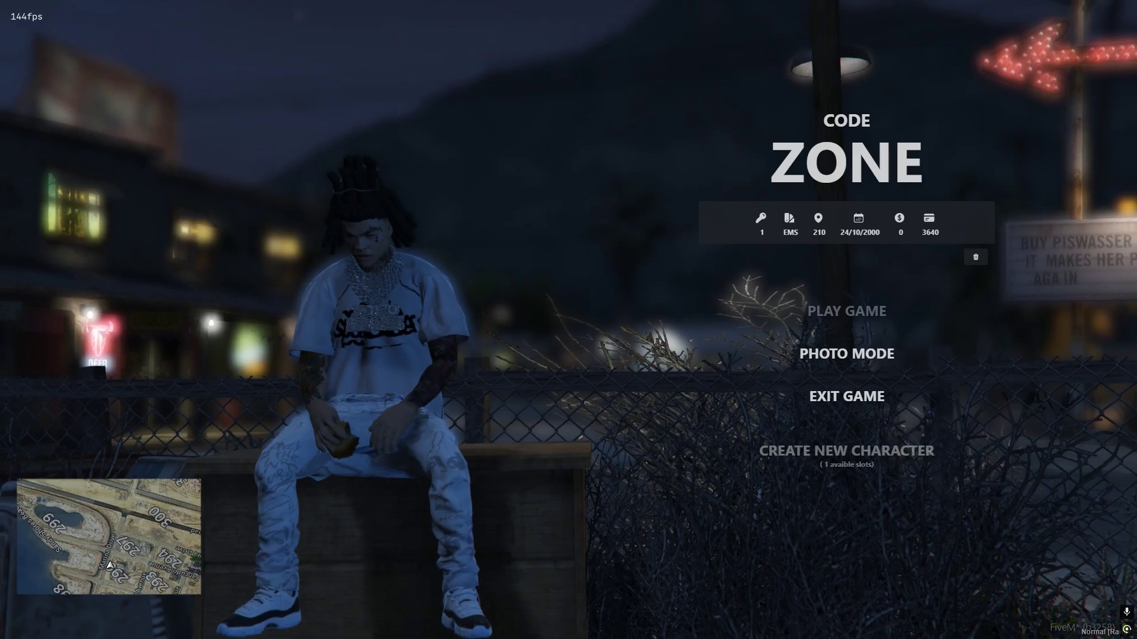
Enter the game with the existing character and move out of the building onto the open street
click(848, 312)
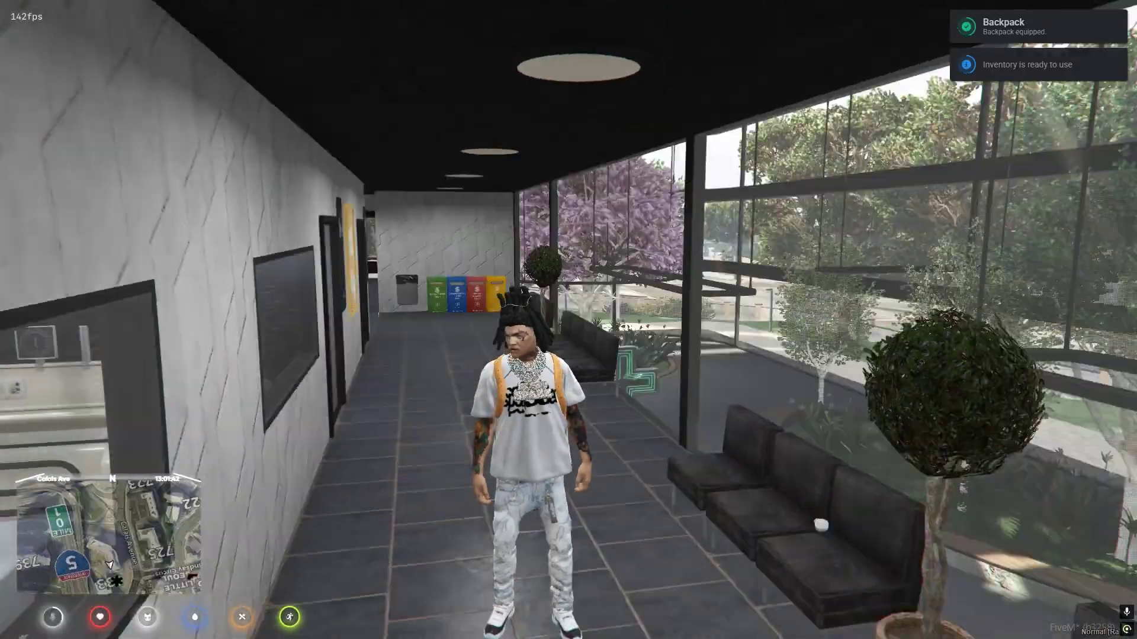
key(F10)
key(w)
key(w)
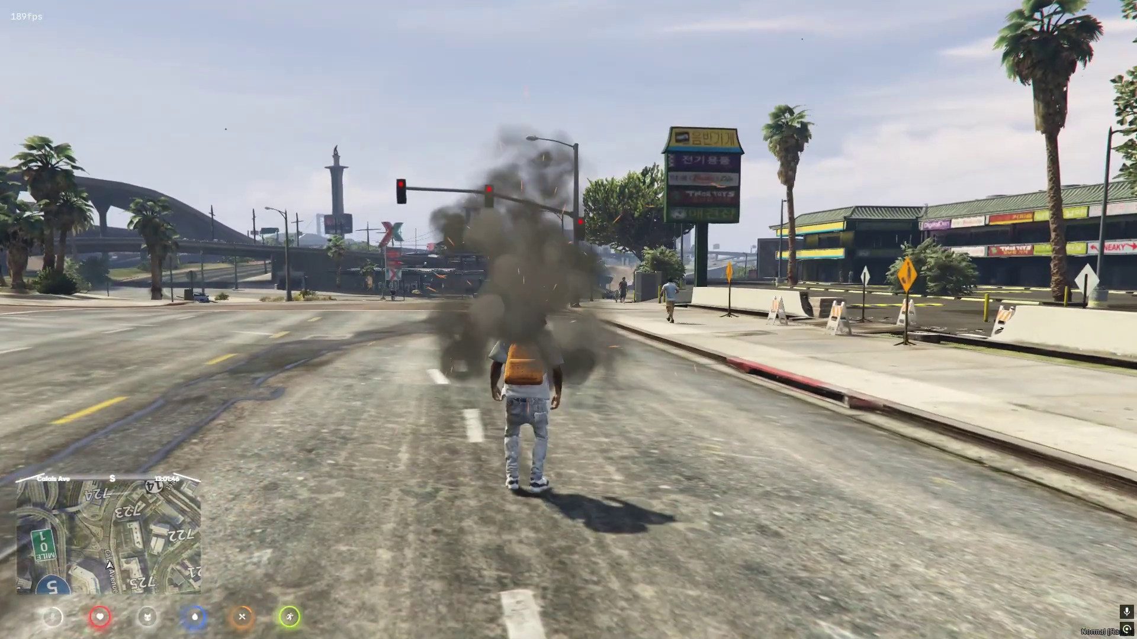
Switch to File Explorer and open the 19Raptor car's stream folder under resources, [stream], [cars]
key(super)
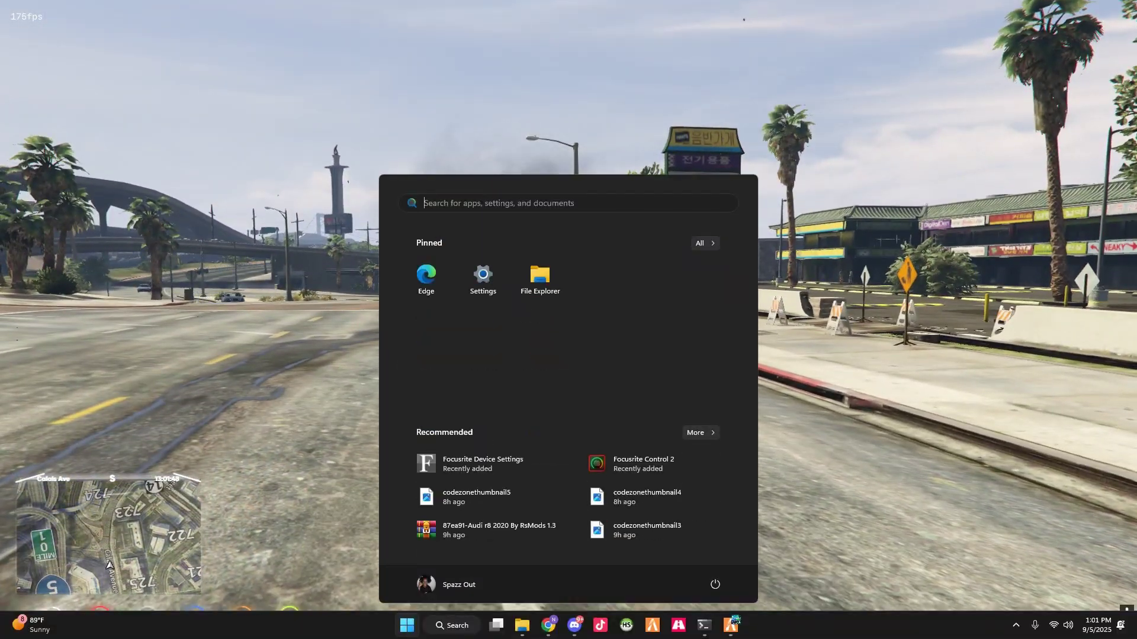
click(522, 625)
drag(641, 222, 520, 135)
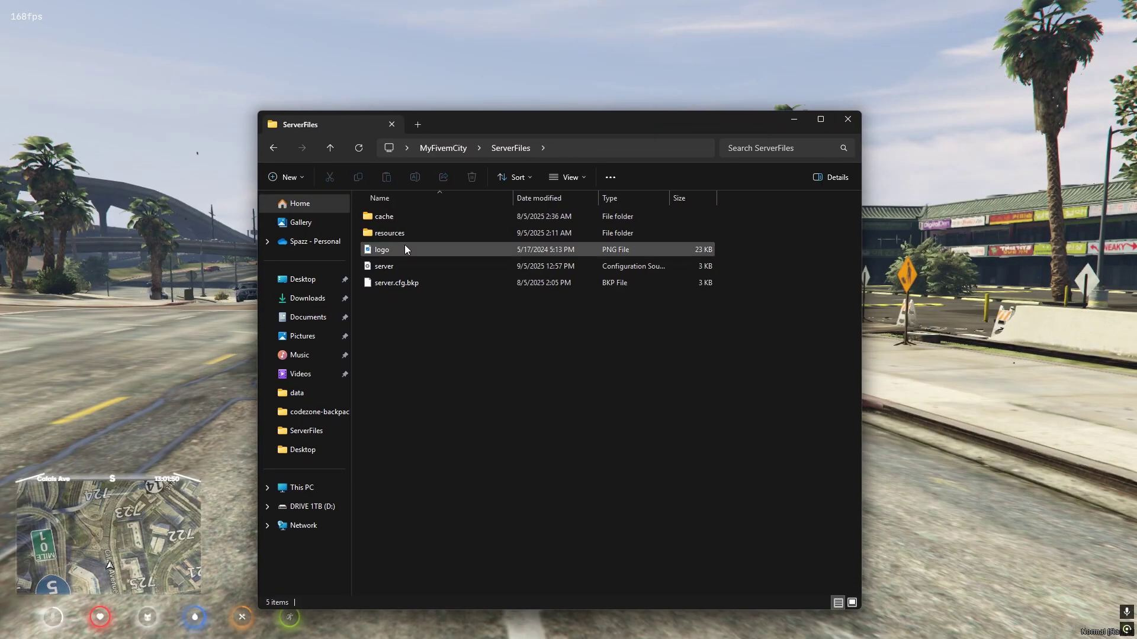
double_click(418, 236)
double_click(412, 302)
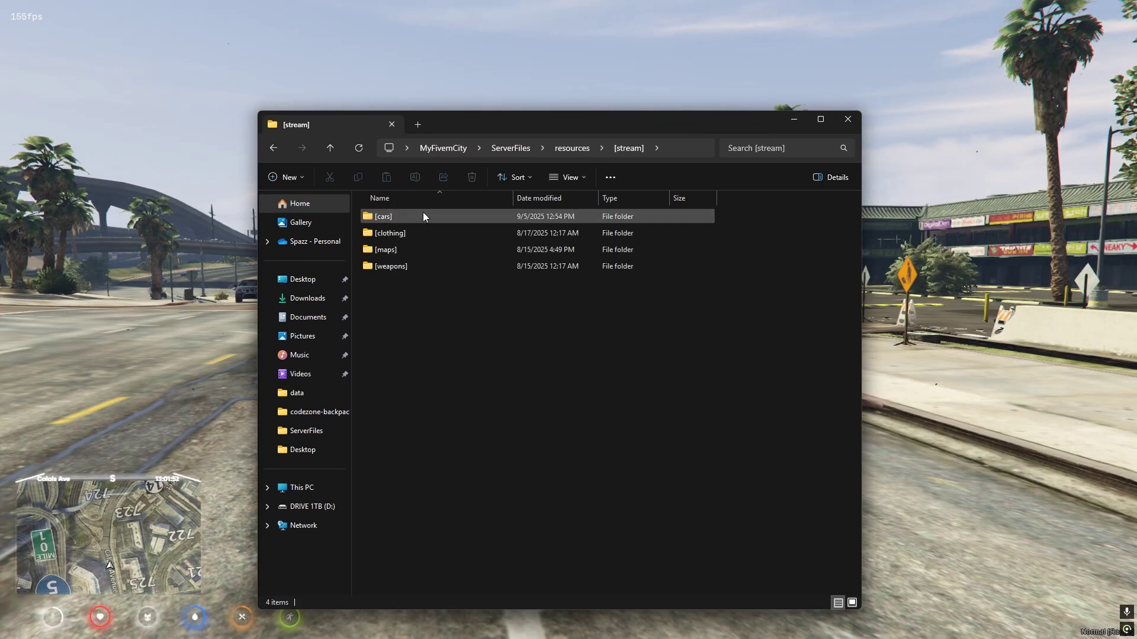
double_click(423, 215)
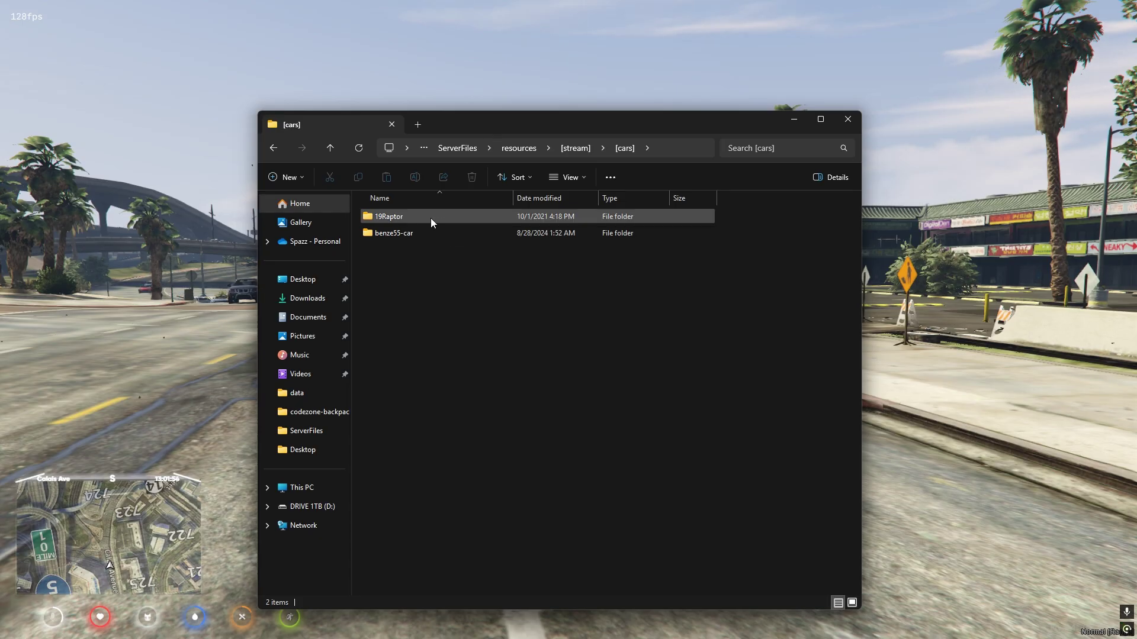
double_click(431, 218)
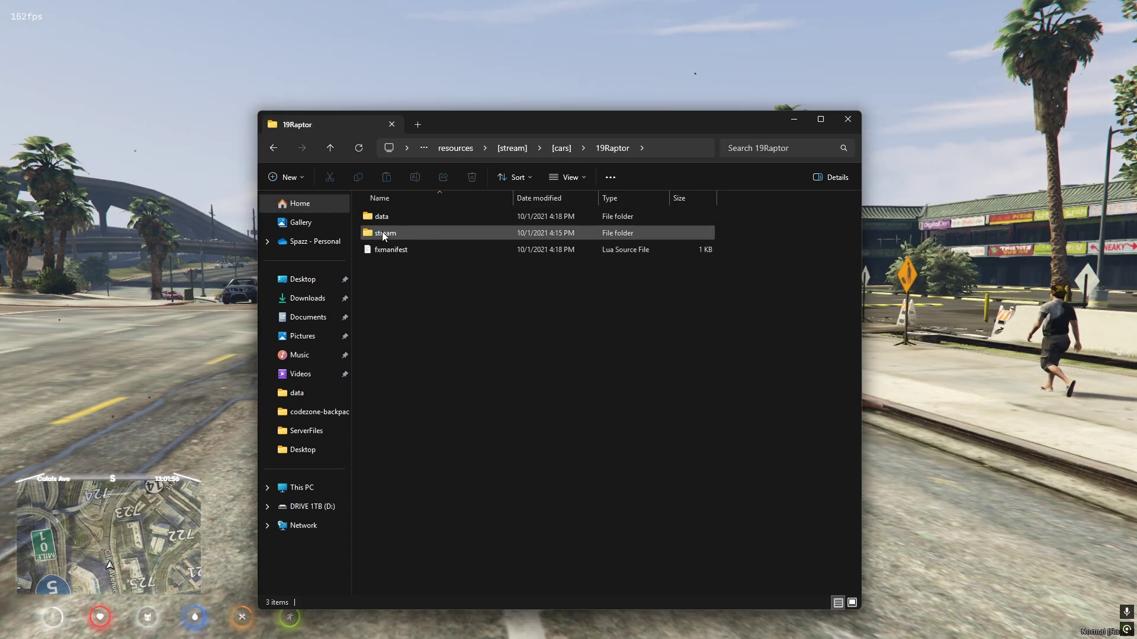
double_click(407, 232)
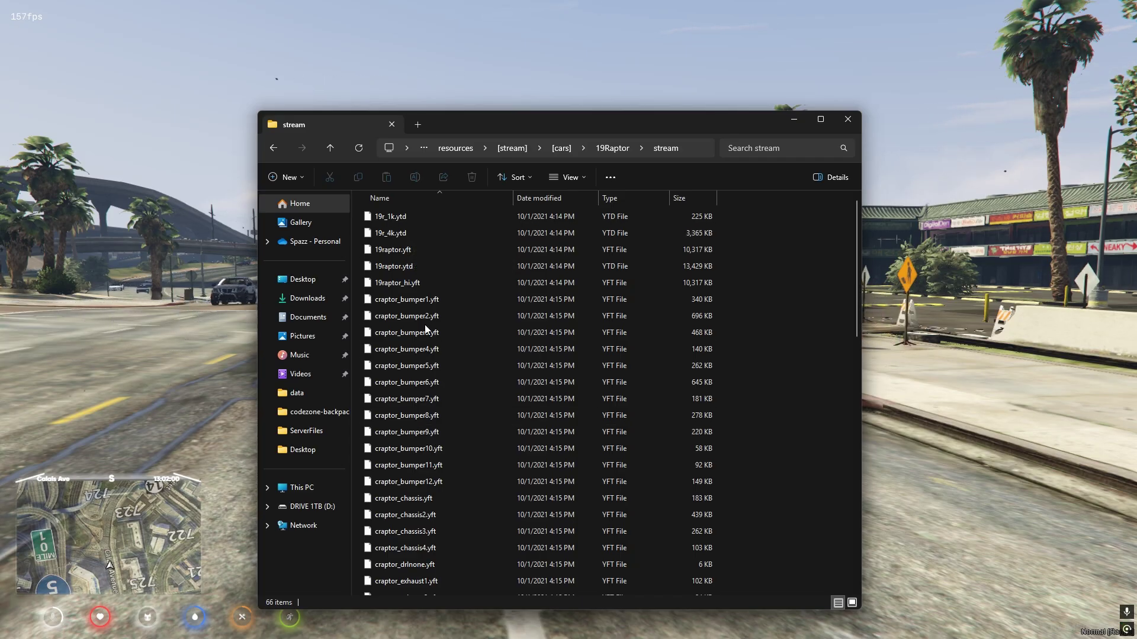
Copy the model name 19raptor from the 19raptor.ytd file name without renaming it, and return to the game
scroll(438, 286, down, 5)
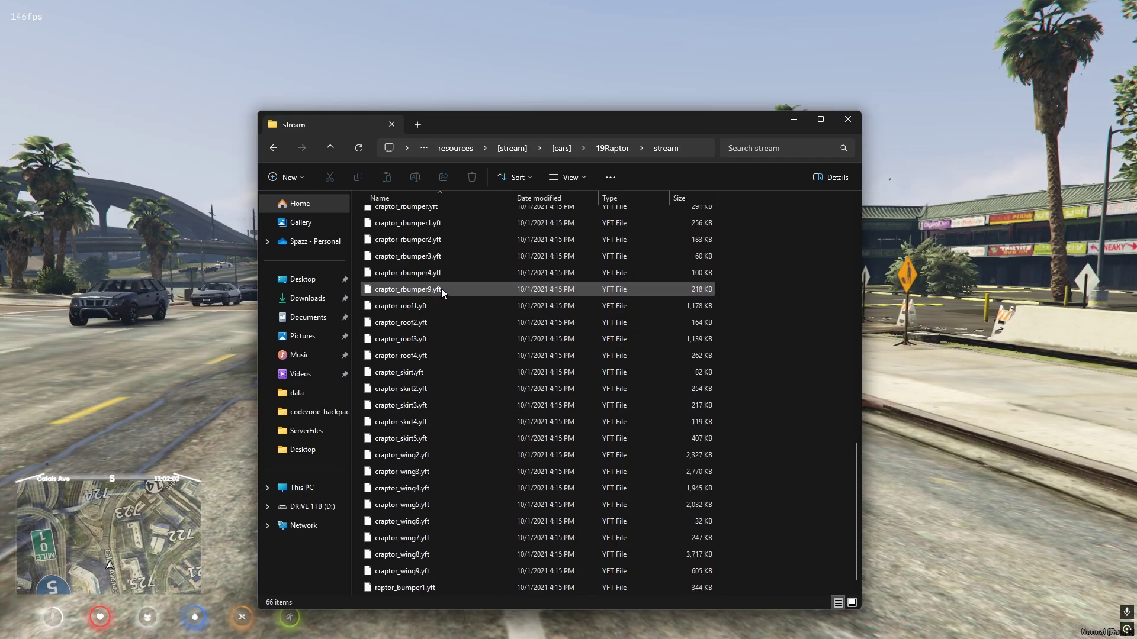
scroll(442, 289, up, 5)
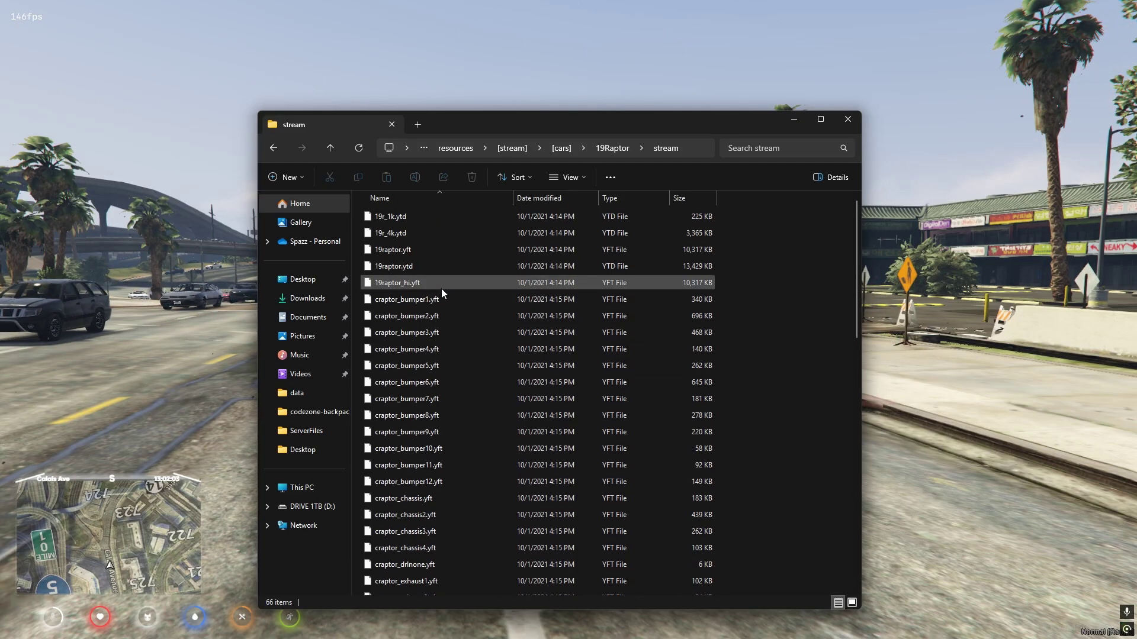
click(430, 261)
click(435, 249)
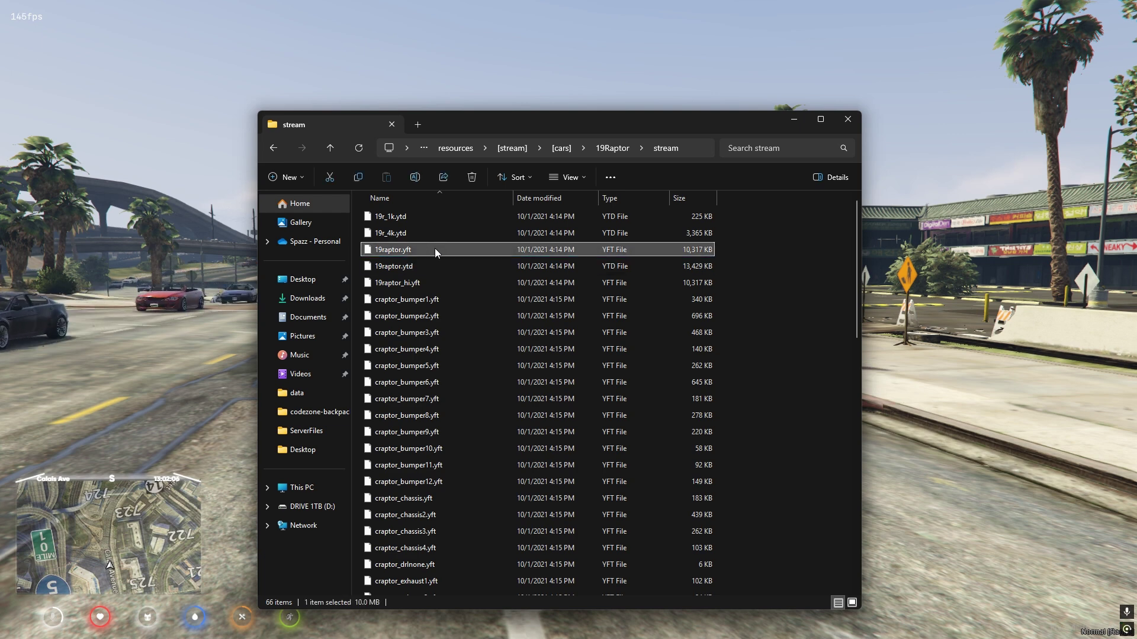
click(435, 266)
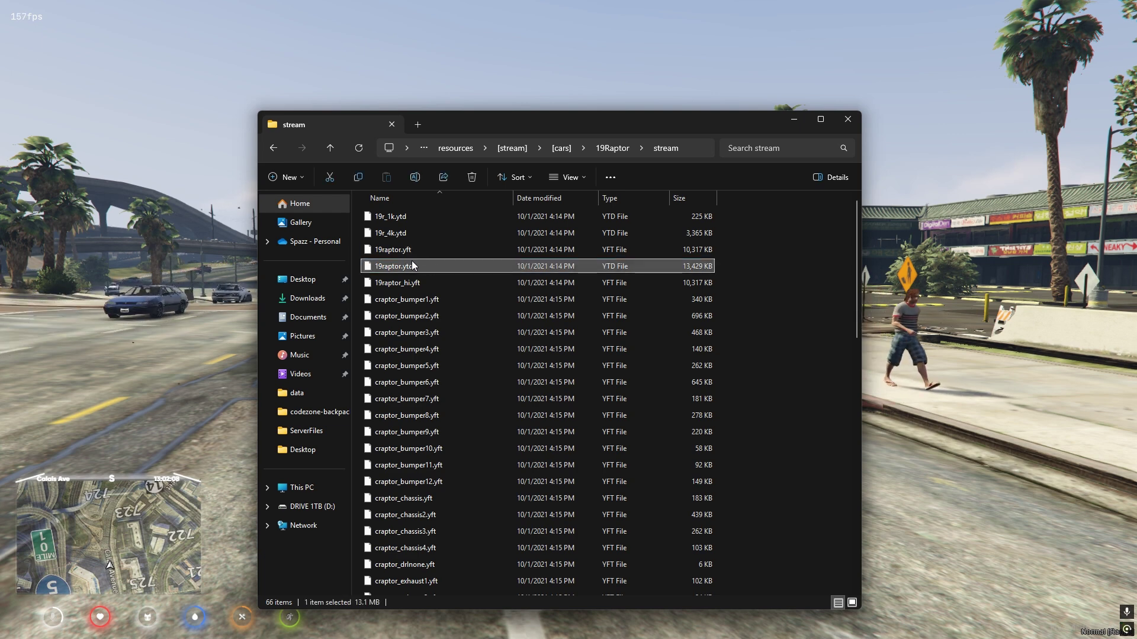
right_click(389, 267)
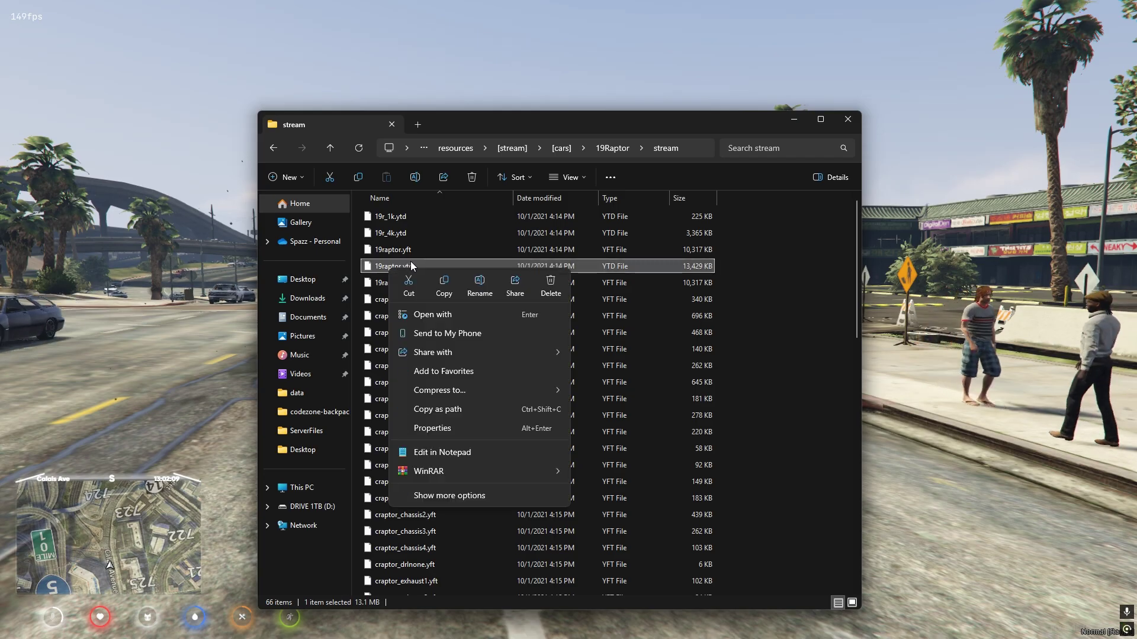
click(476, 287)
key(ctrl+c)
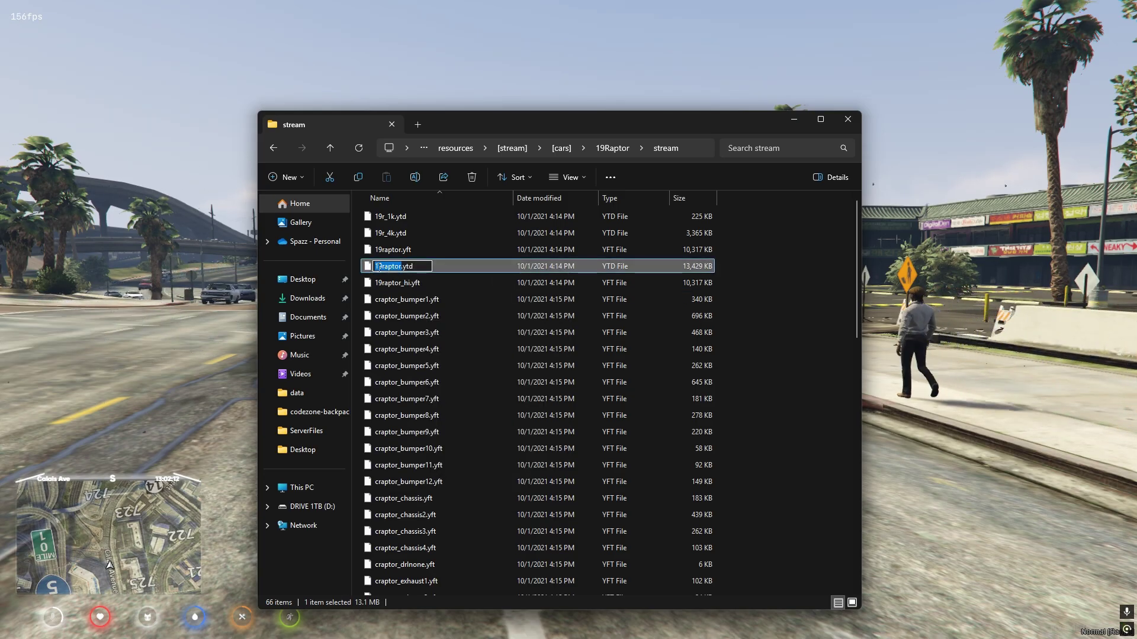
click(221, 263)
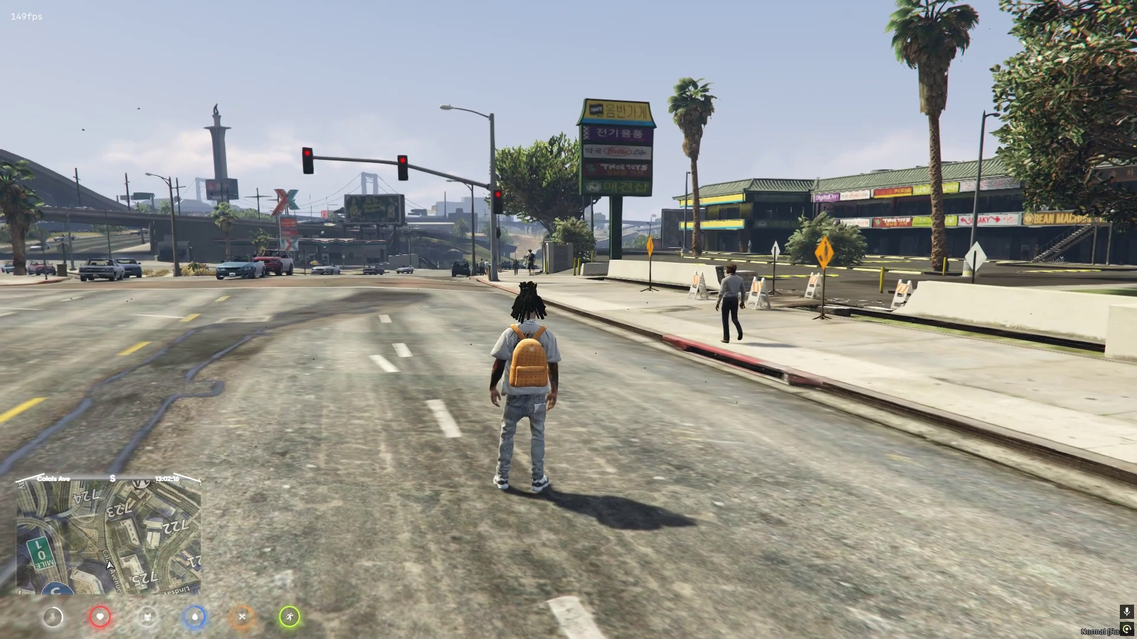
Open the txAdmin menu with the /tx command, spawn the vehicle model 19raptor, and close the menu
text(t/tx)
key(Return)
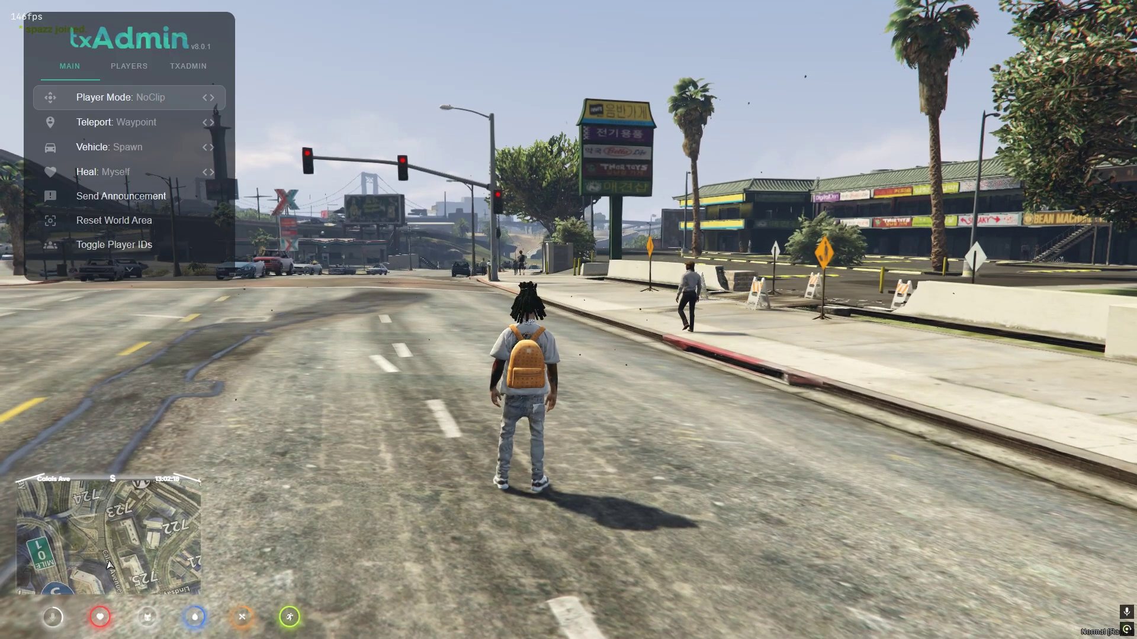
key(Down)
key(Down)
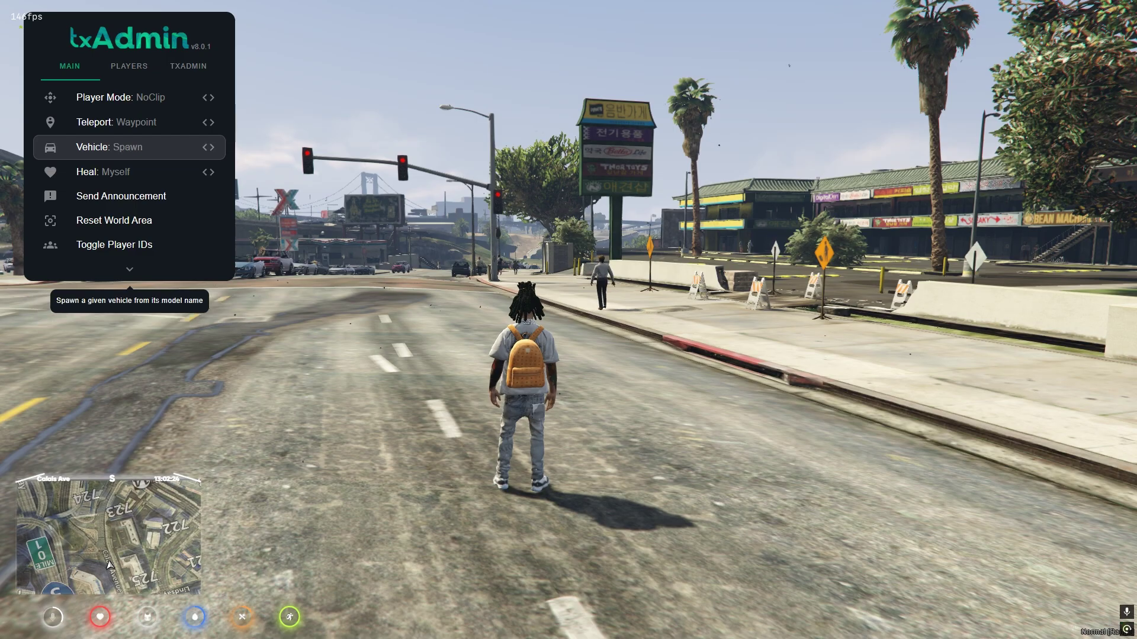
key(Return)
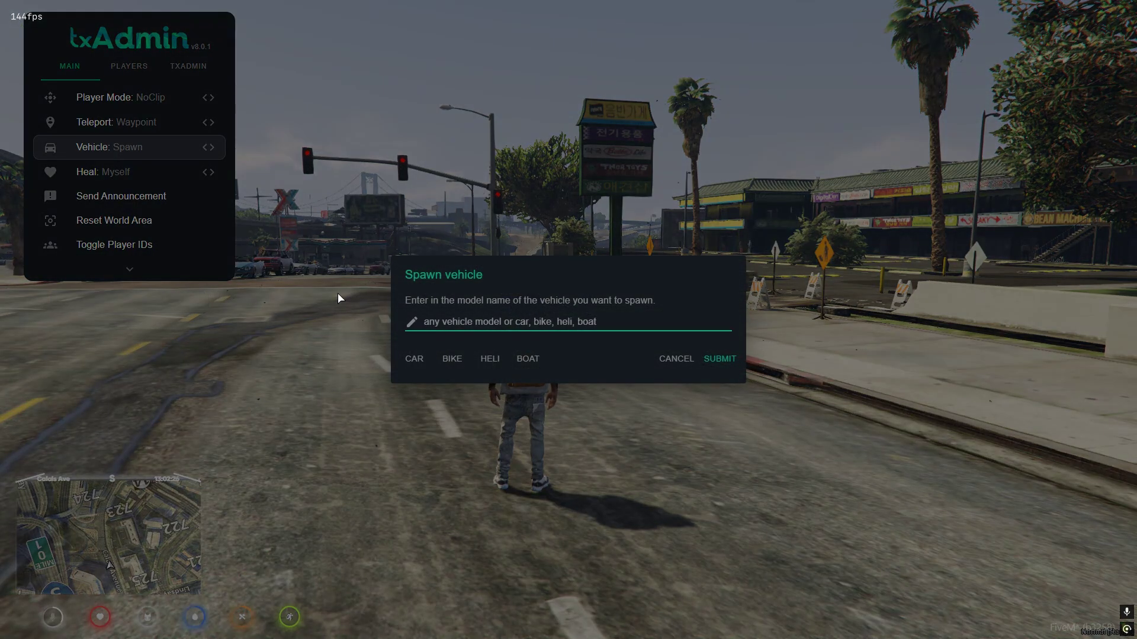
key(ctrl+v)
key(Return)
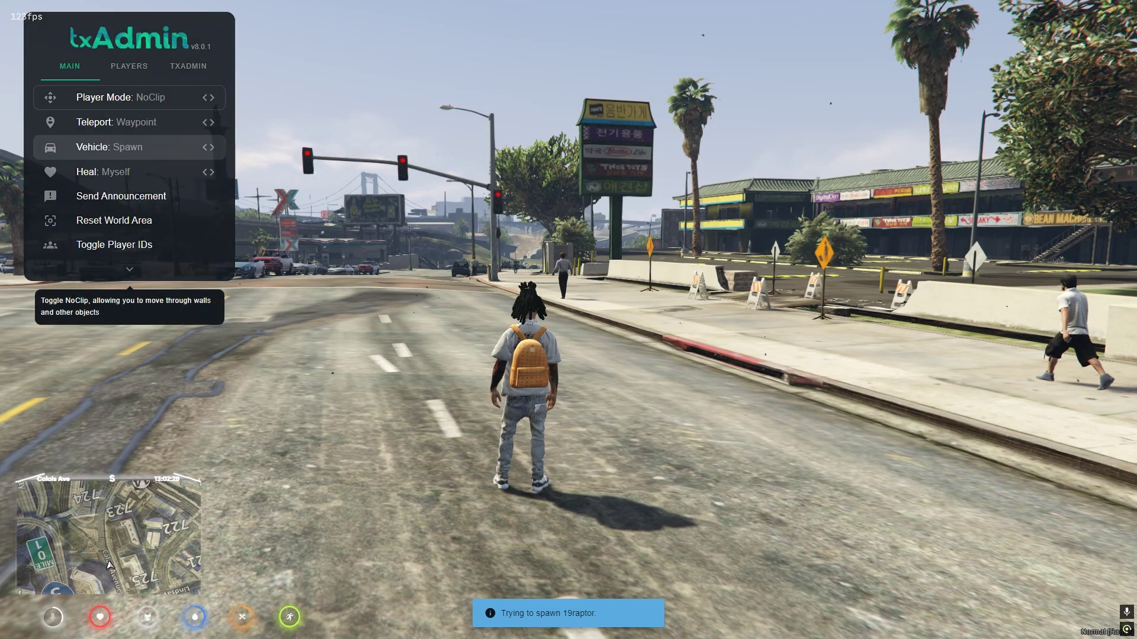
key(Escape)
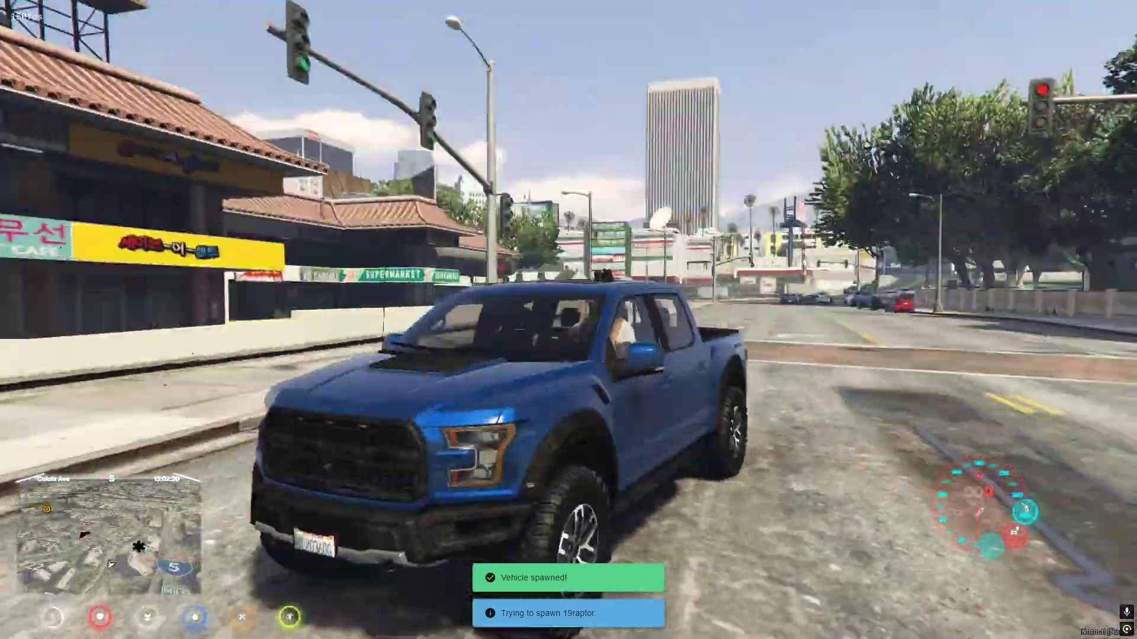
Test-drive the spawned Raptor pickup along the street and get out of it
key(w)
key(a)
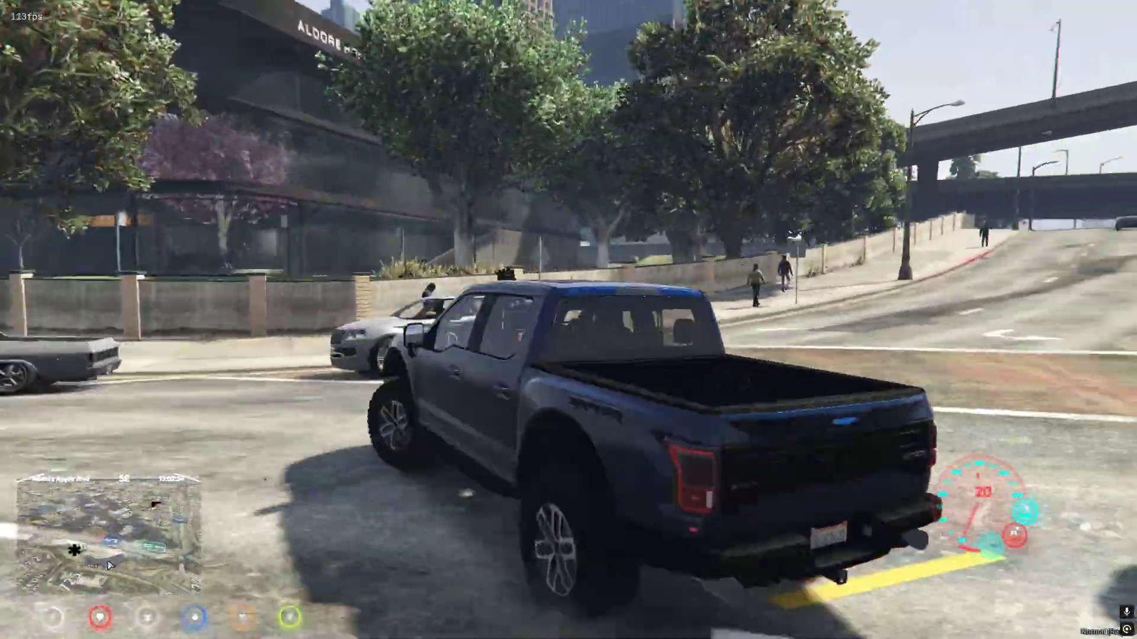
key(f)
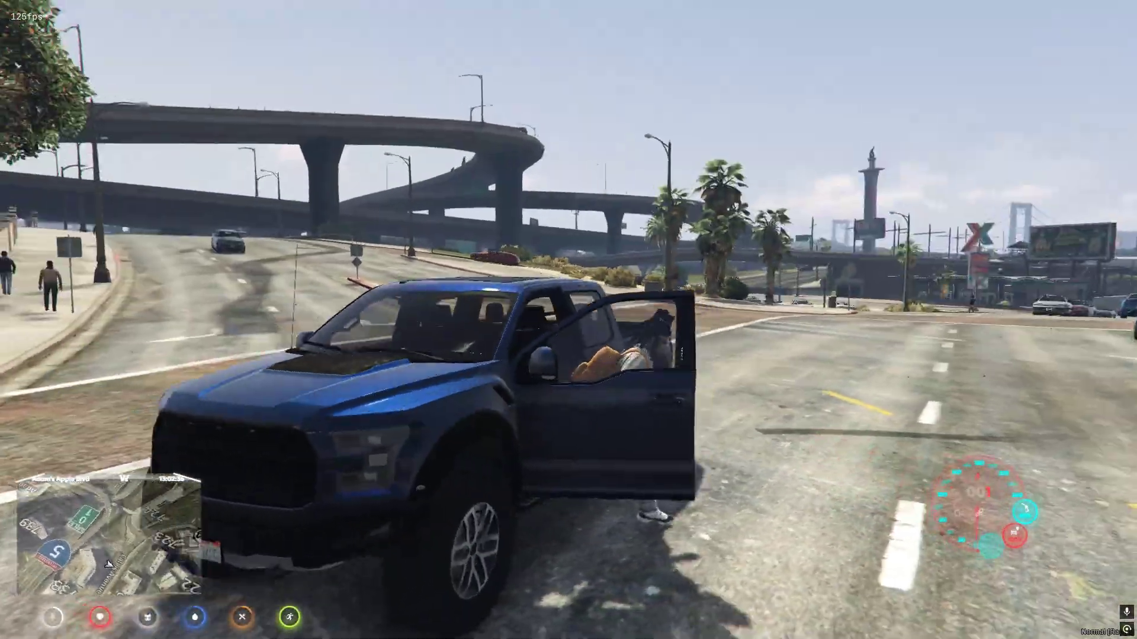
key(d)
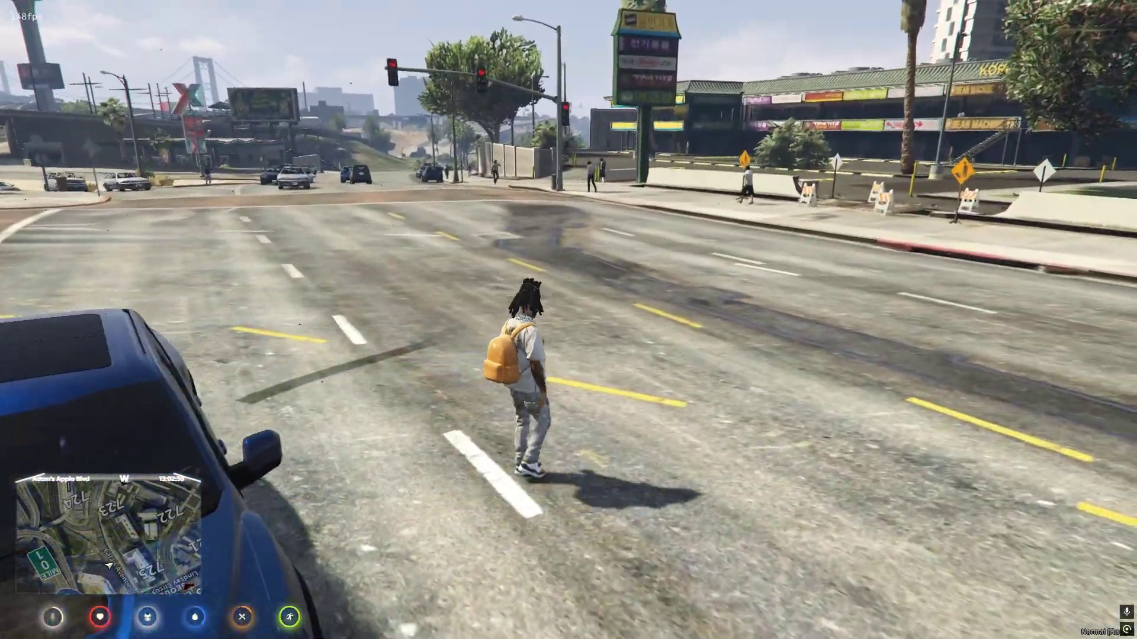
Spawn the pickup with the chat command /car 19raptor, and travel down the road in NoClip mode
text(t/ca)
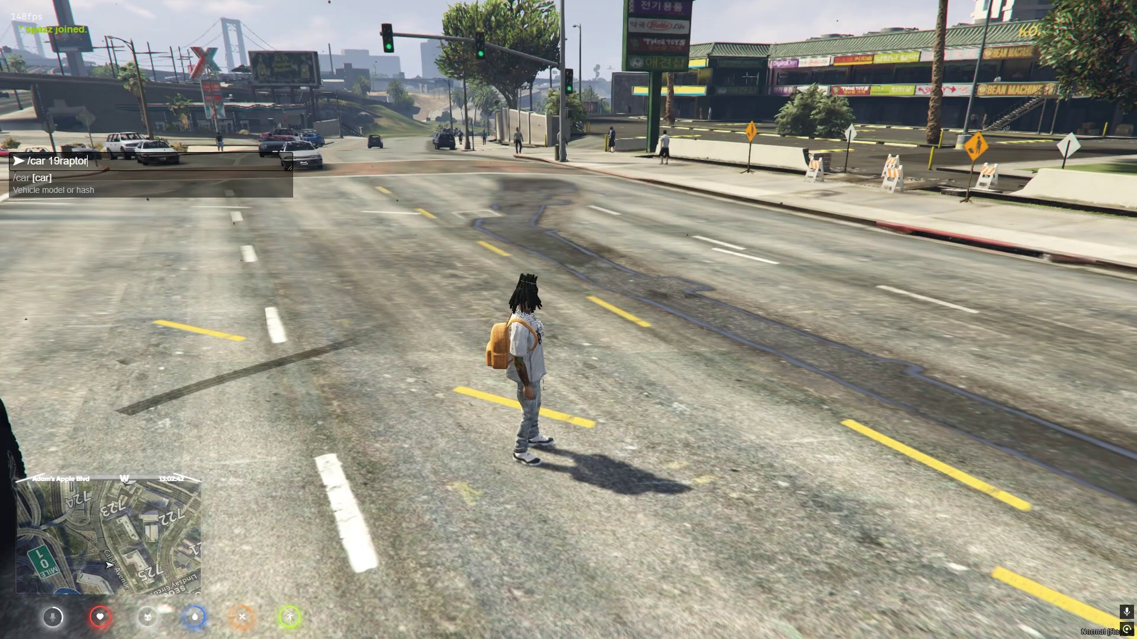
text(r 19raptor)
key(Return)
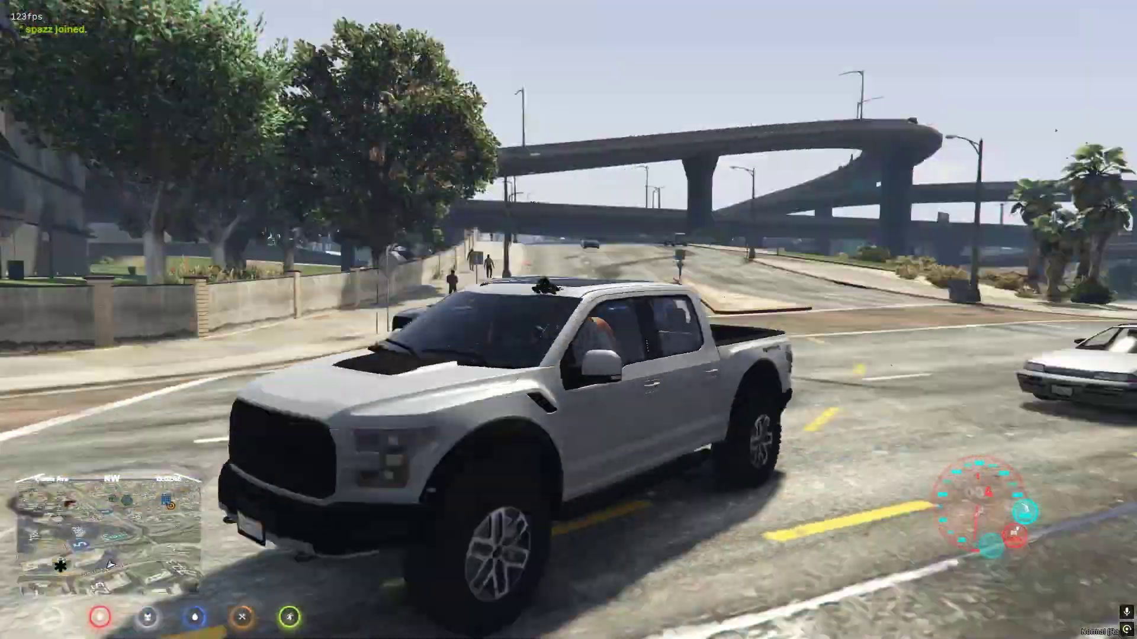
key(F2)
key(w)
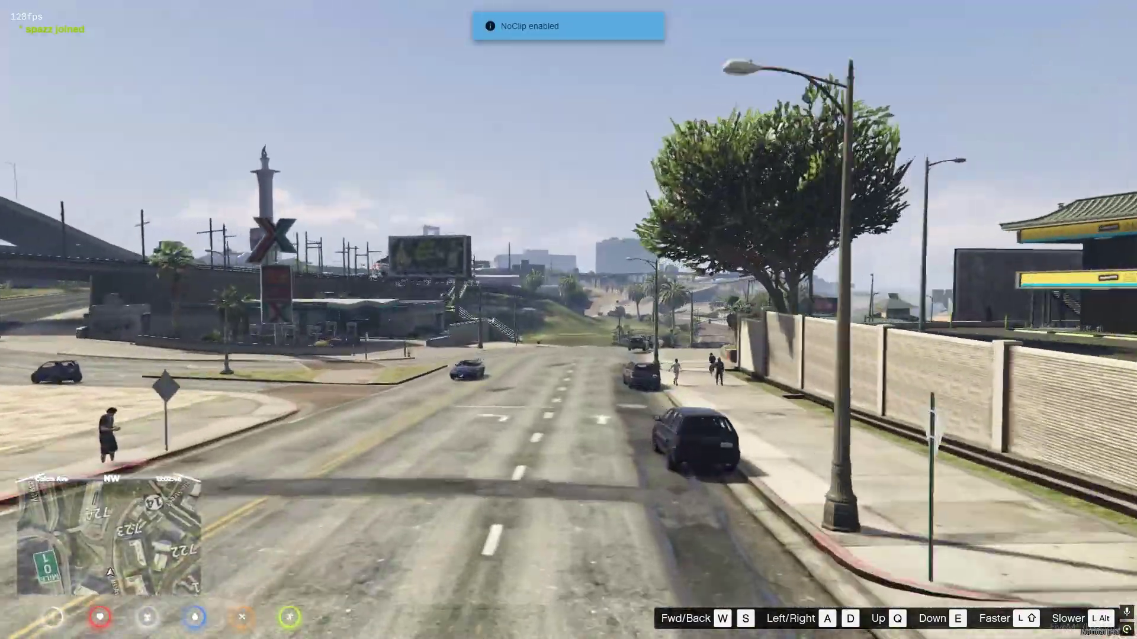
Return to File Explorer and go from the 19Raptor files to the benze55-car stream folder in [cars]
key(super)
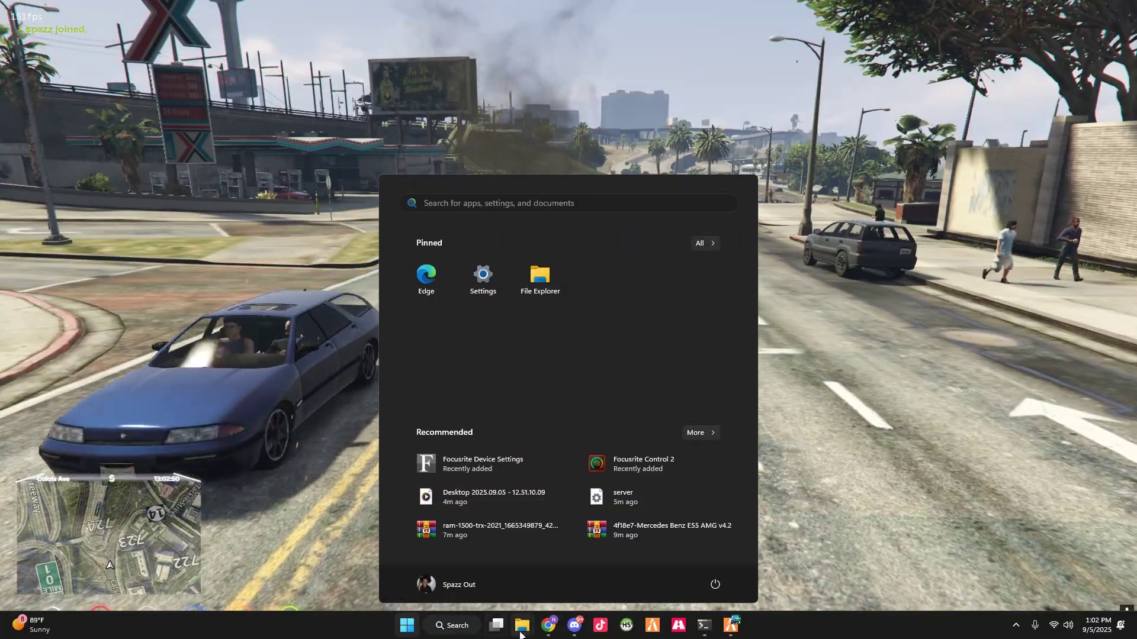
mouse_move(520, 633)
click(502, 578)
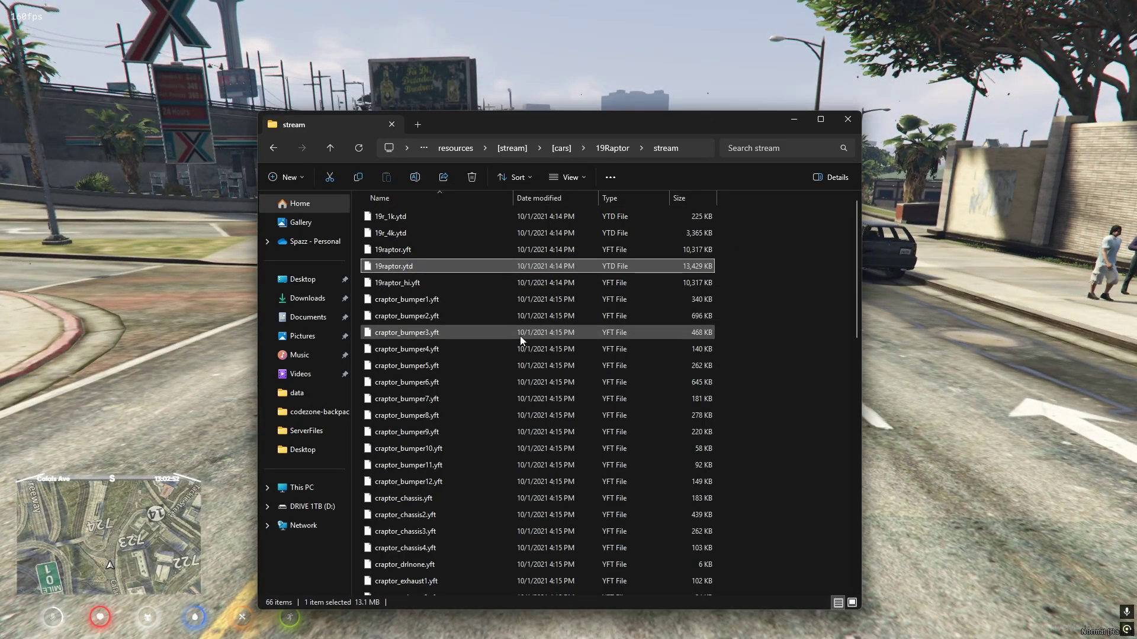
key(alt+Up)
key(alt+Up)
click(388, 232)
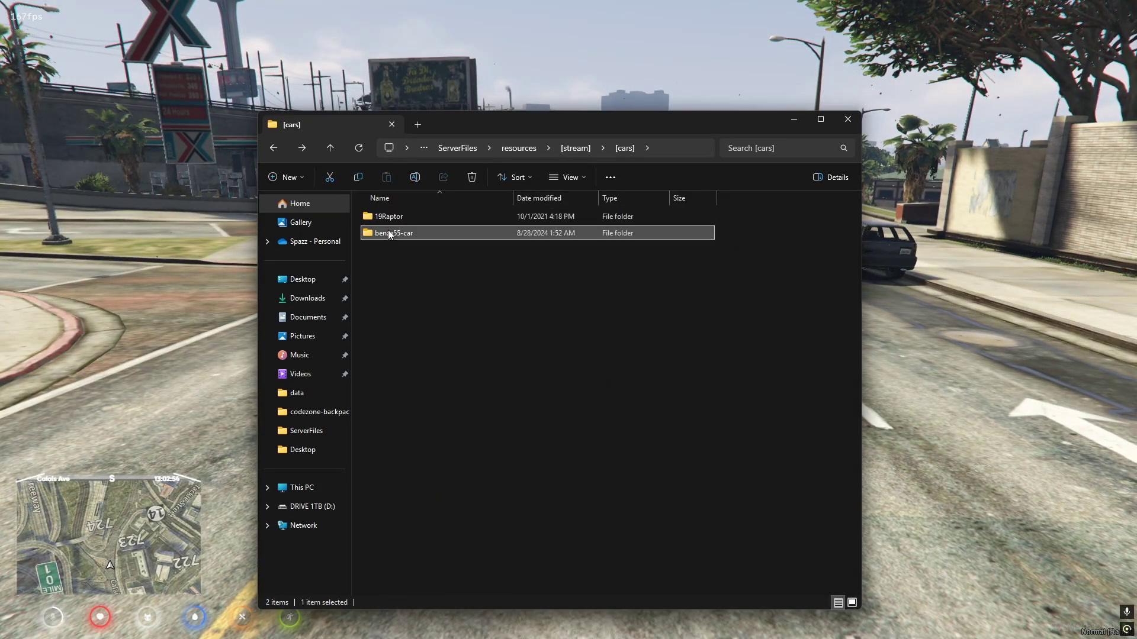
double_click(388, 233)
double_click(399, 218)
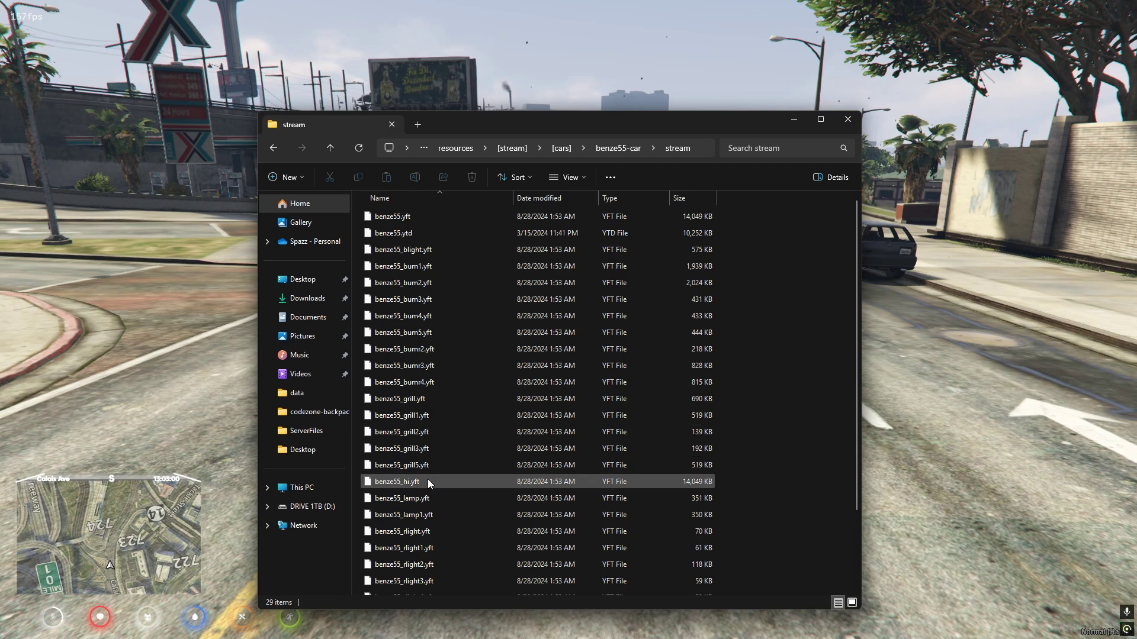
Copy the model name benze55 from the benze55.ytd file name without renaming it, and return to the game
scroll(427, 481, down, 3)
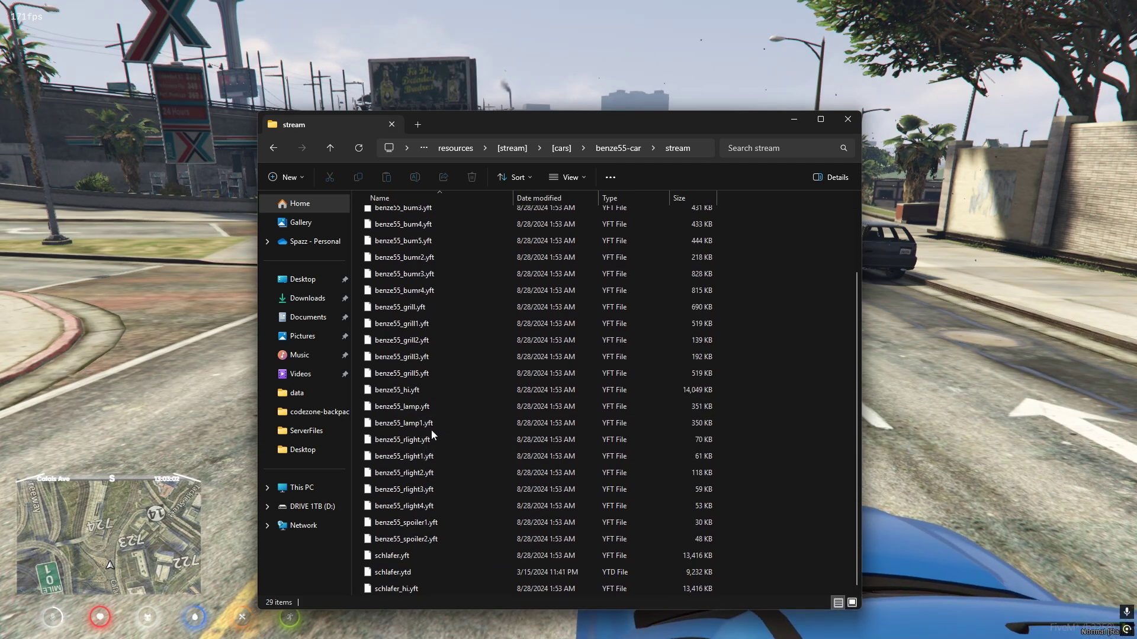
scroll(432, 430, up, 3)
click(408, 234)
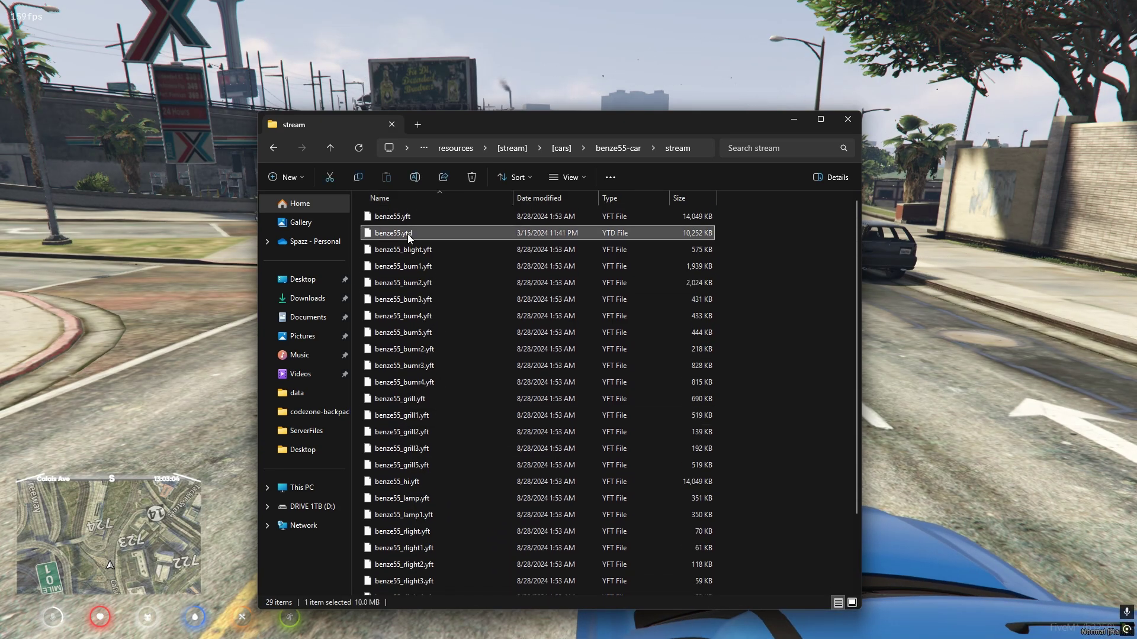
right_click(407, 234)
click(494, 252)
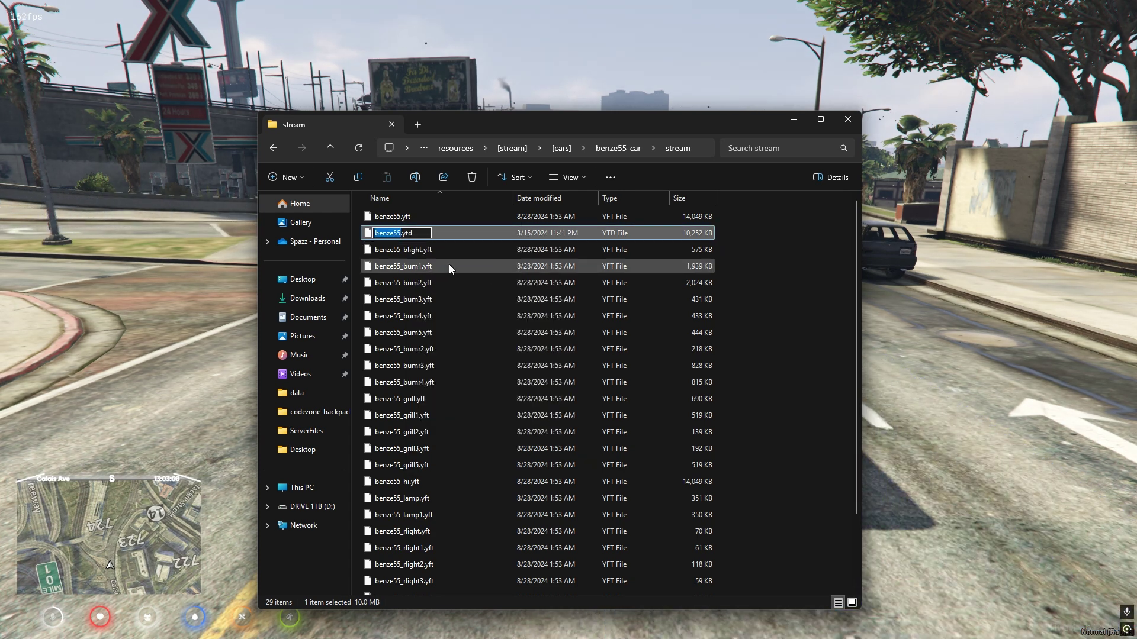
click(214, 220)
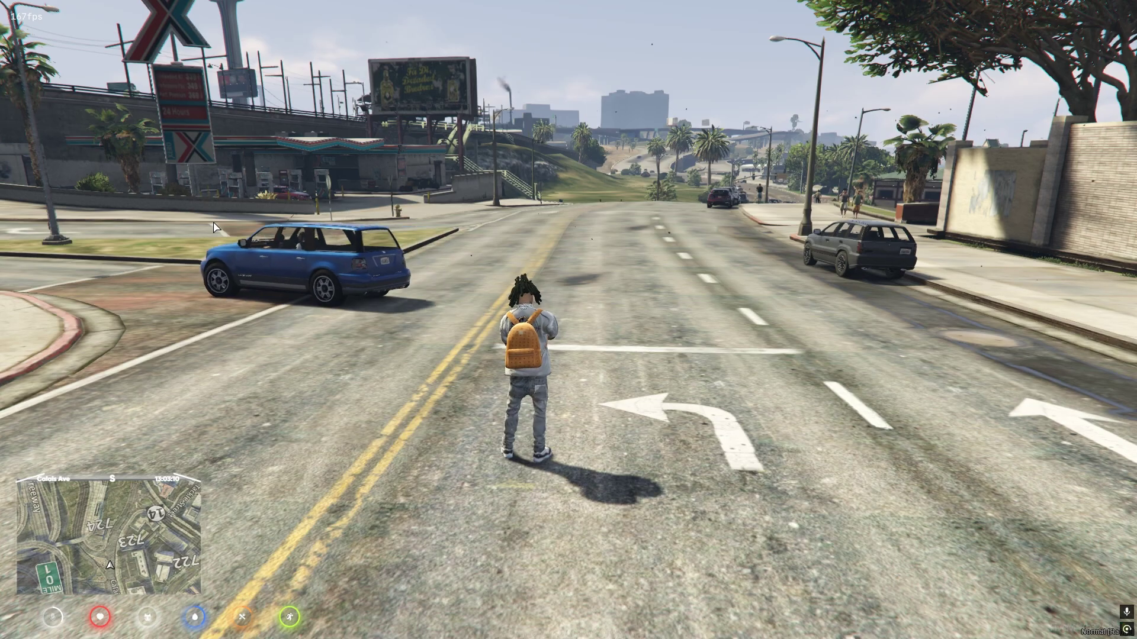
Spawn the Mercedes E55 on the street with the chat command /car benze55
text(t/ca)
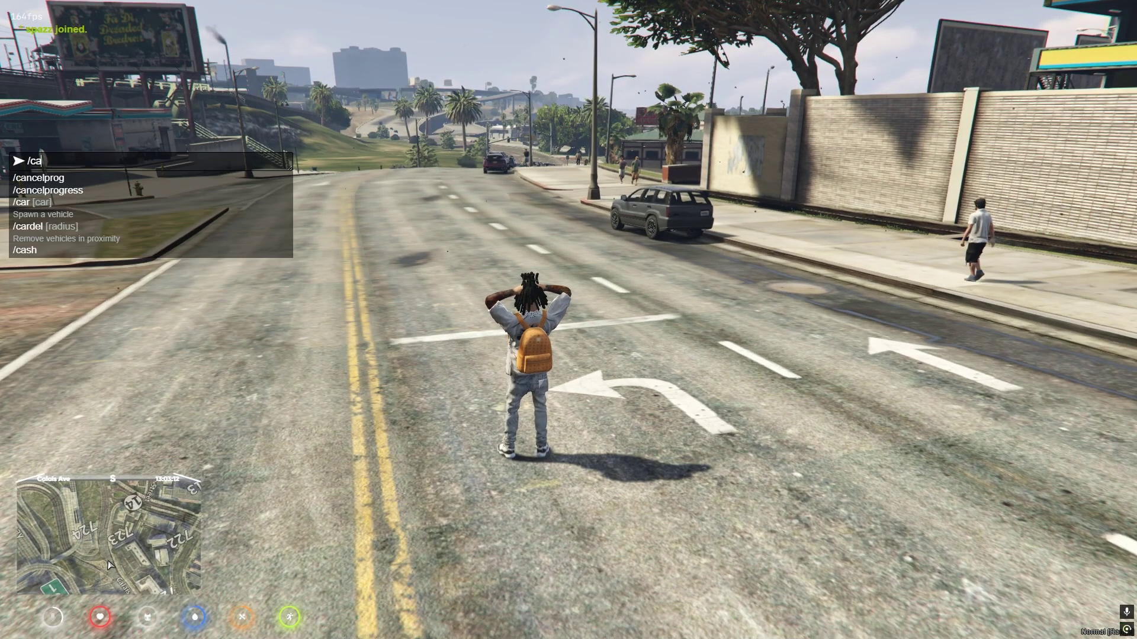
text(r)
key(Return)
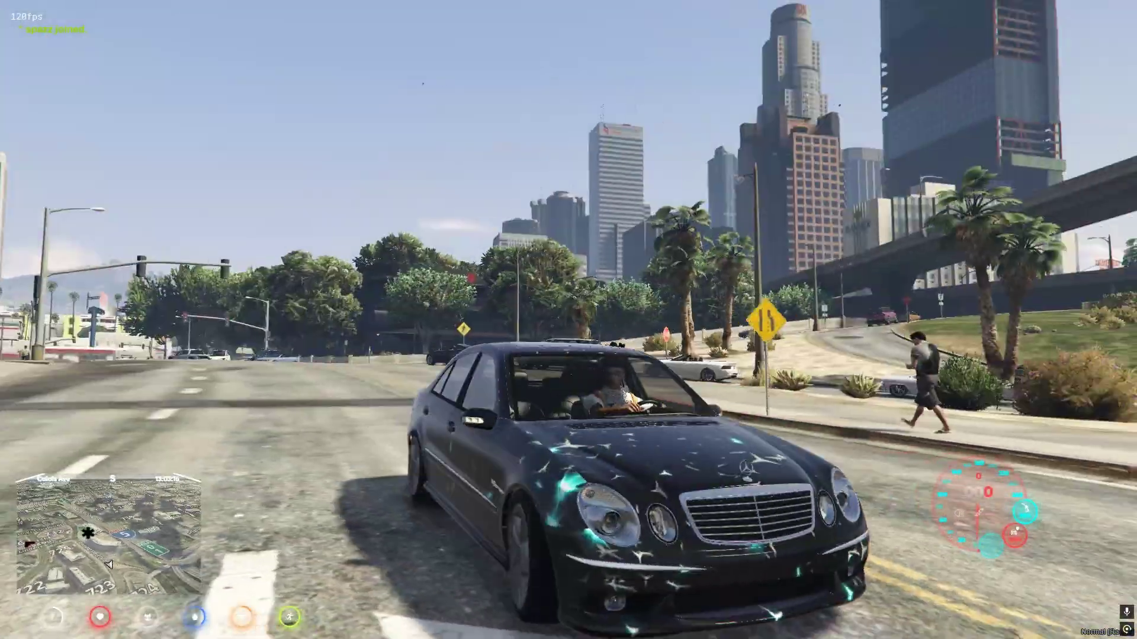
Test-drive the spawned Mercedes, turning it toward the kerb at the intersection, and get out of it
key(w)
key(a)
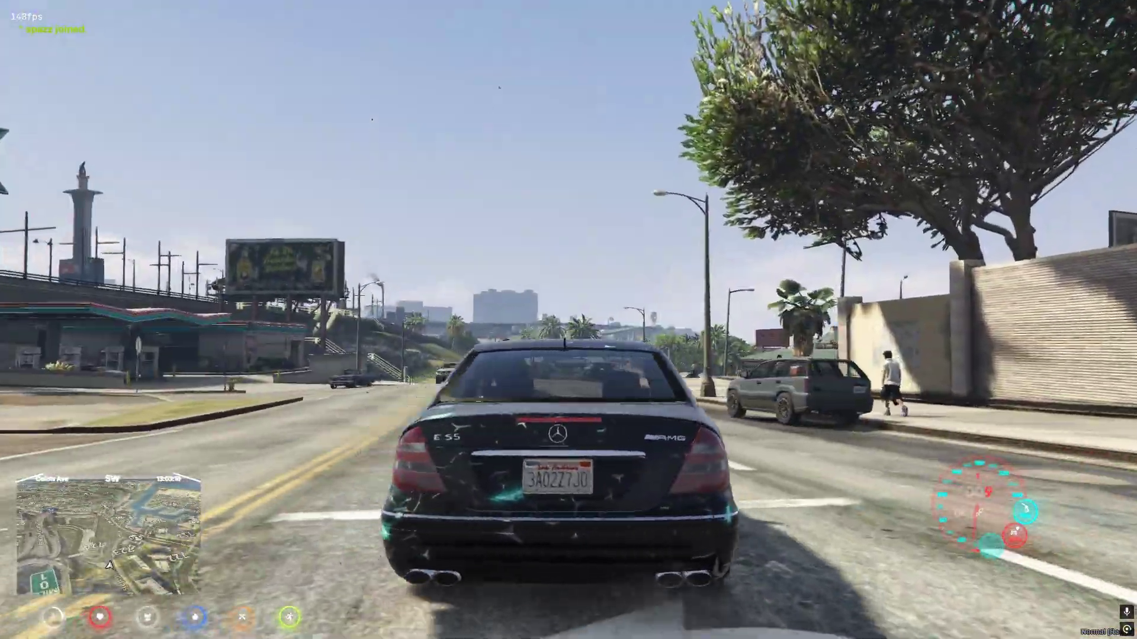
key(a)
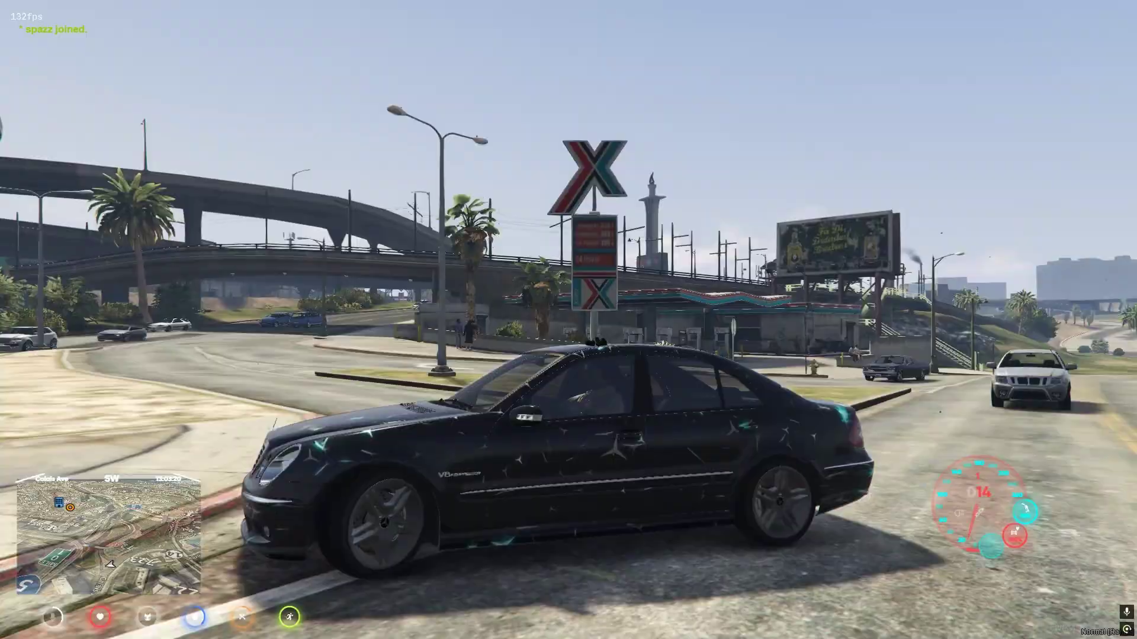
key(f)
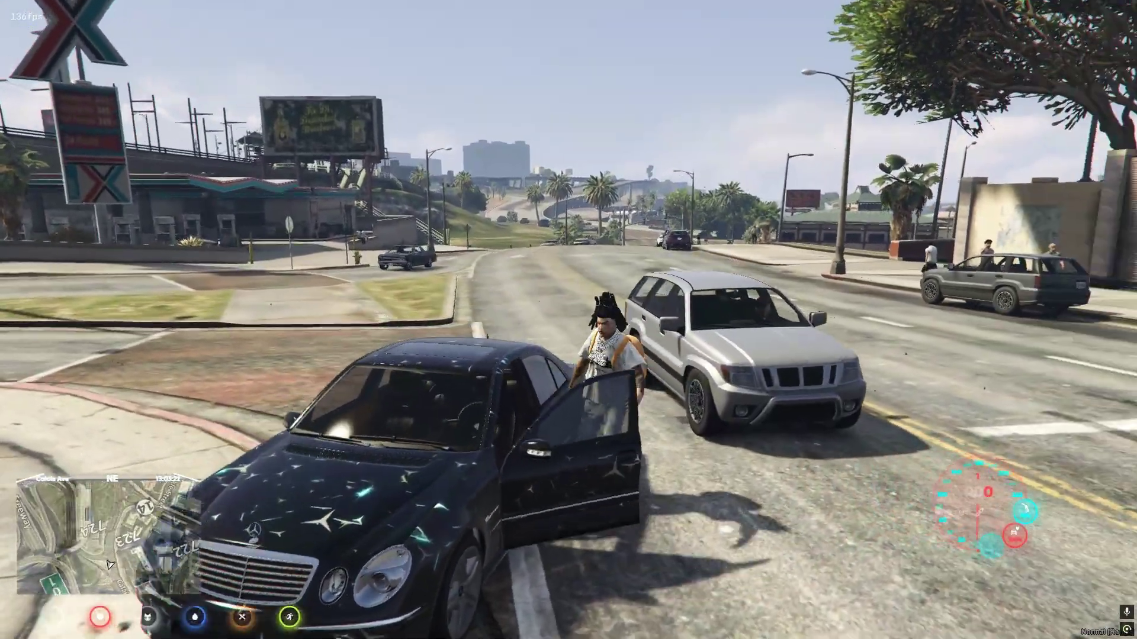
key(s)
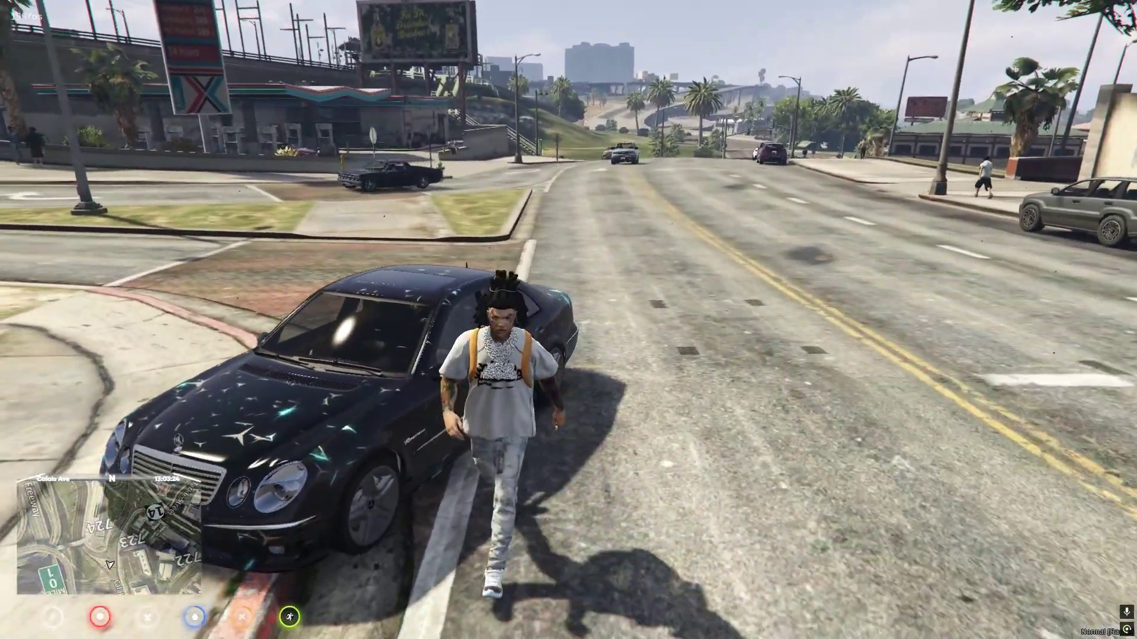
key(s)
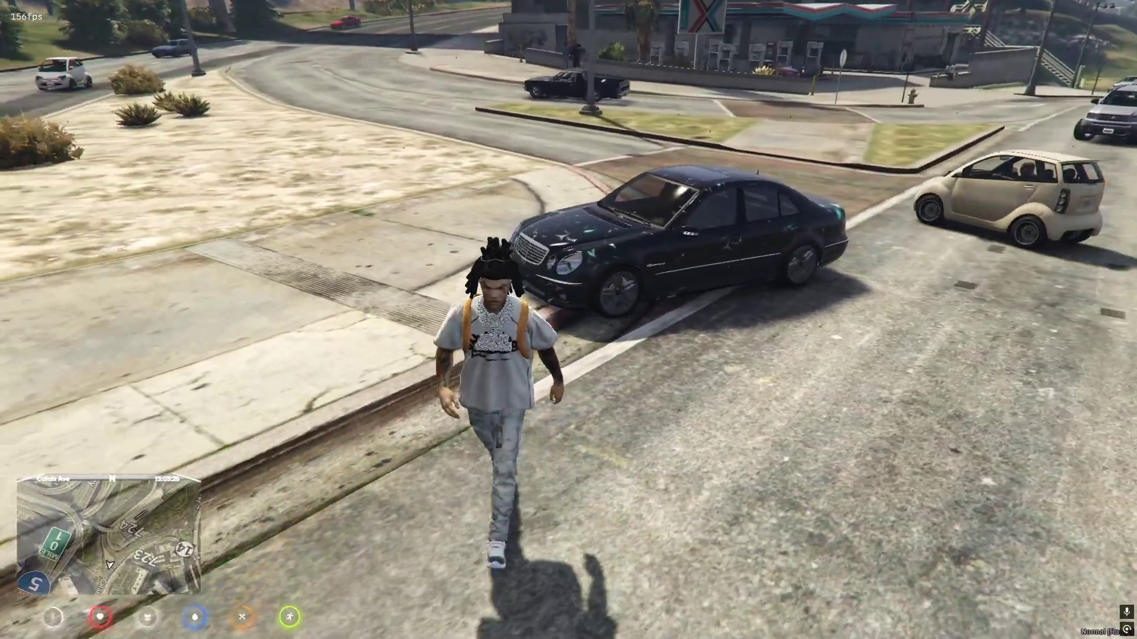
key(a)
key(w)
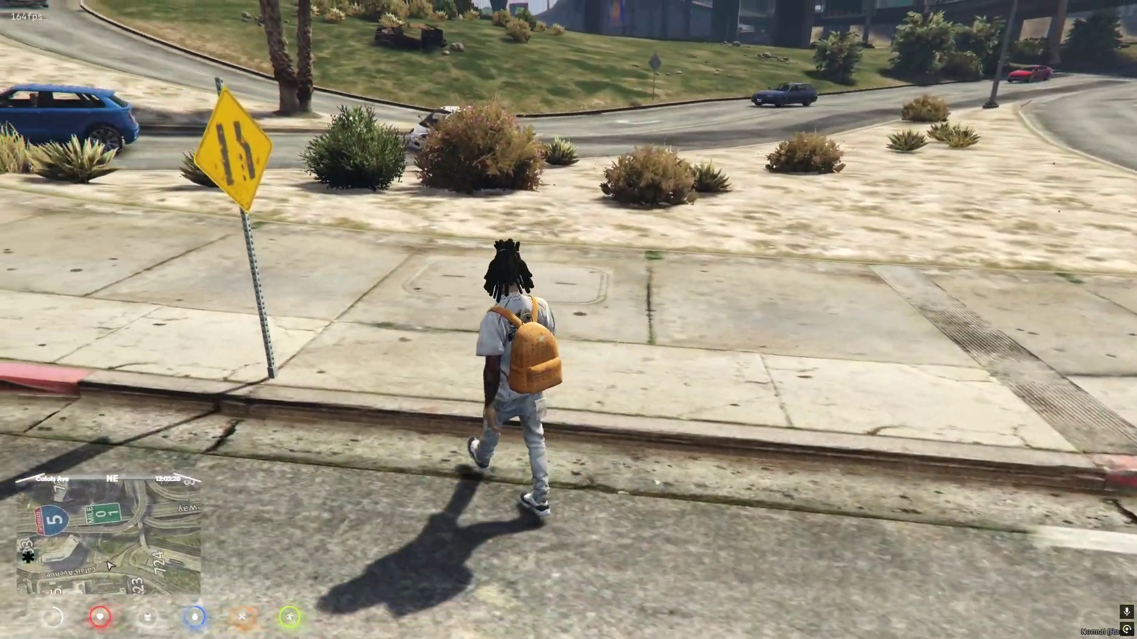
key(w)
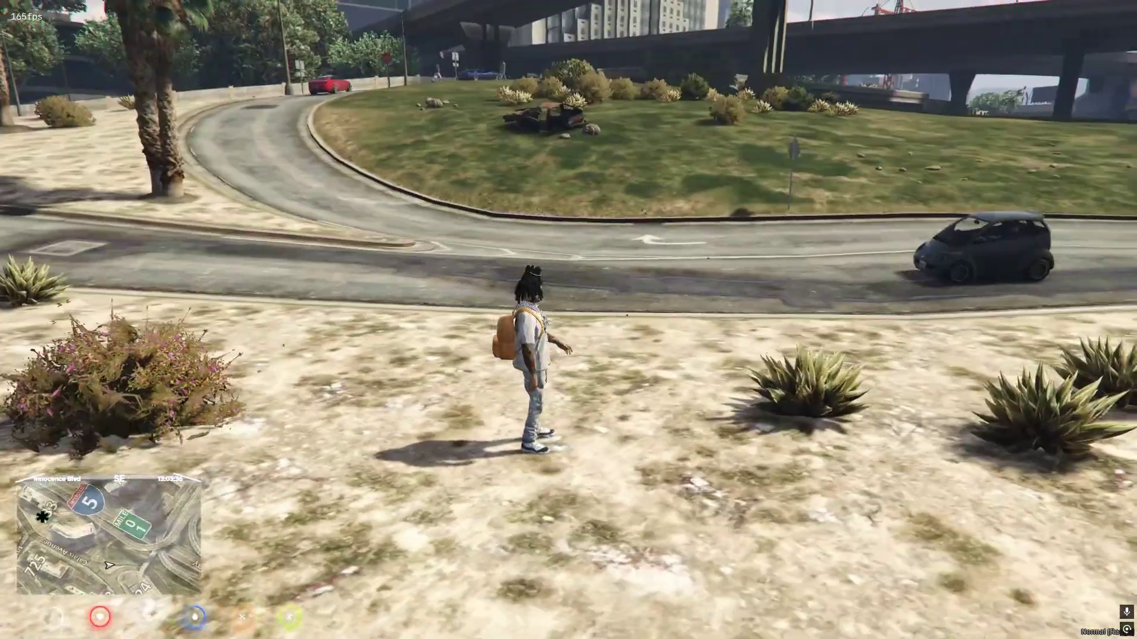
key(w)
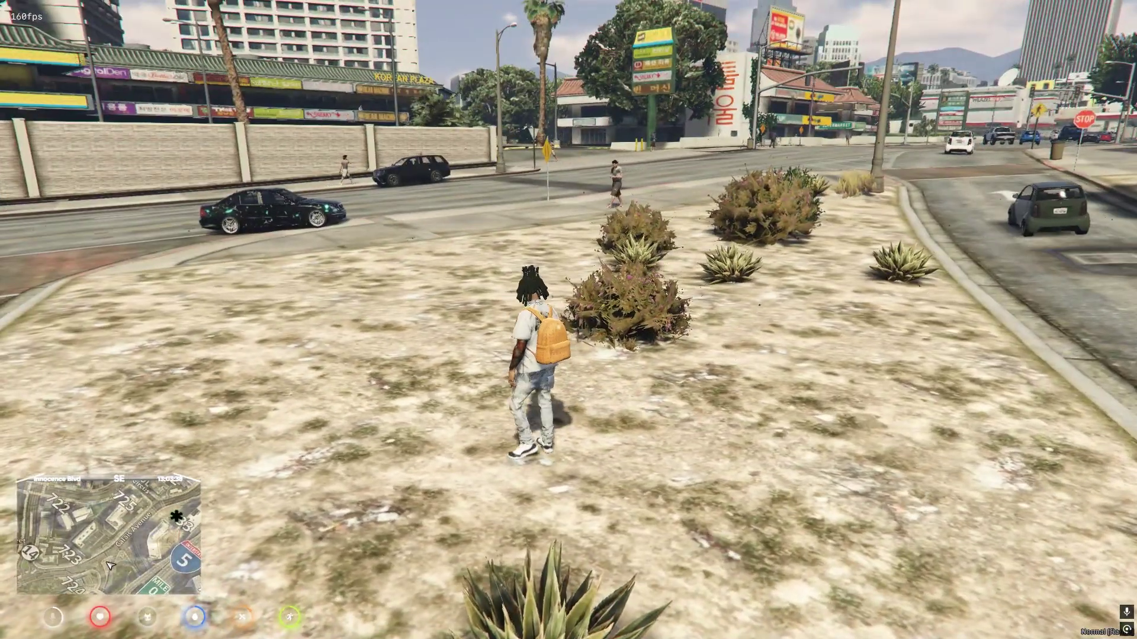